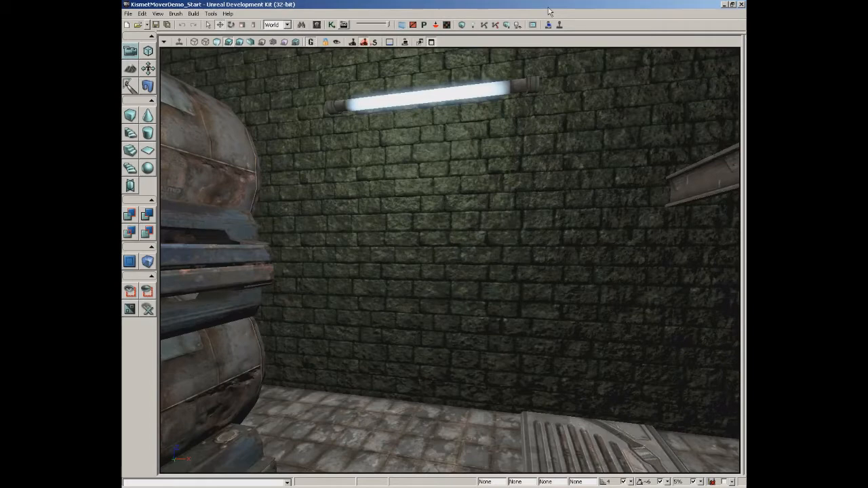
Open the M_CH_Gibs_Corrupt01 material from the Content Browser in the Material Editor.
click(316, 25)
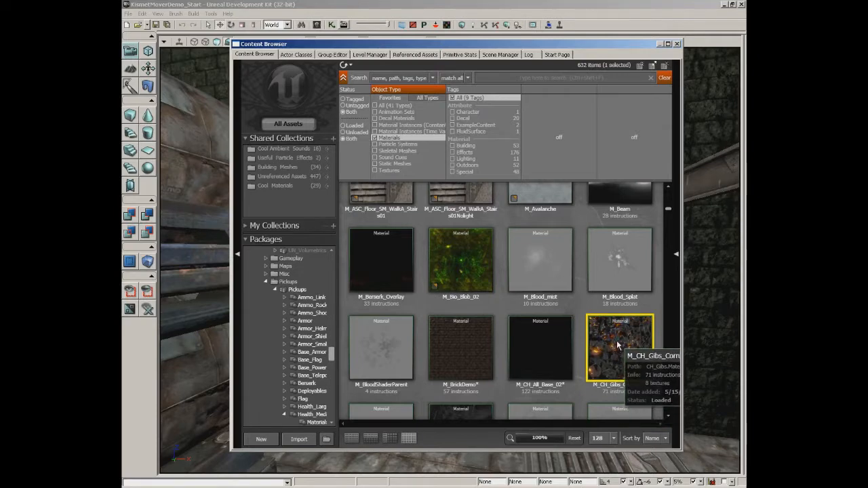
double_click(617, 346)
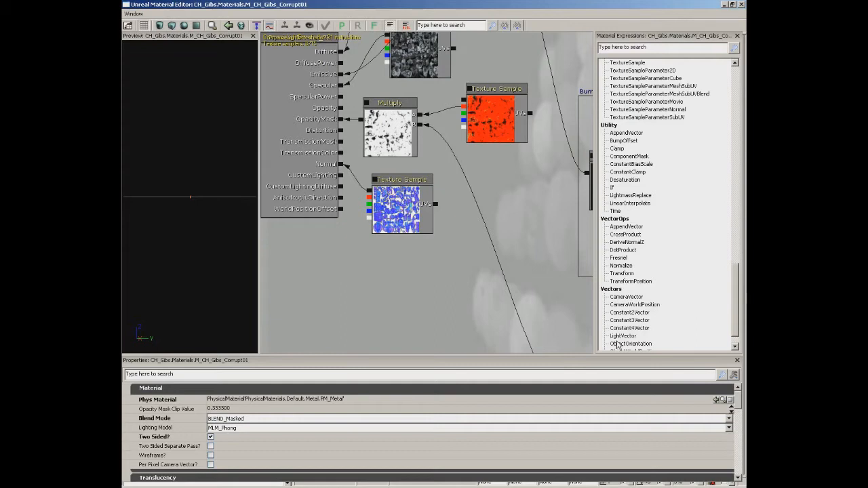
Check the list of available editor windows and orbit the preview to view the material on its mesh.
click(133, 14)
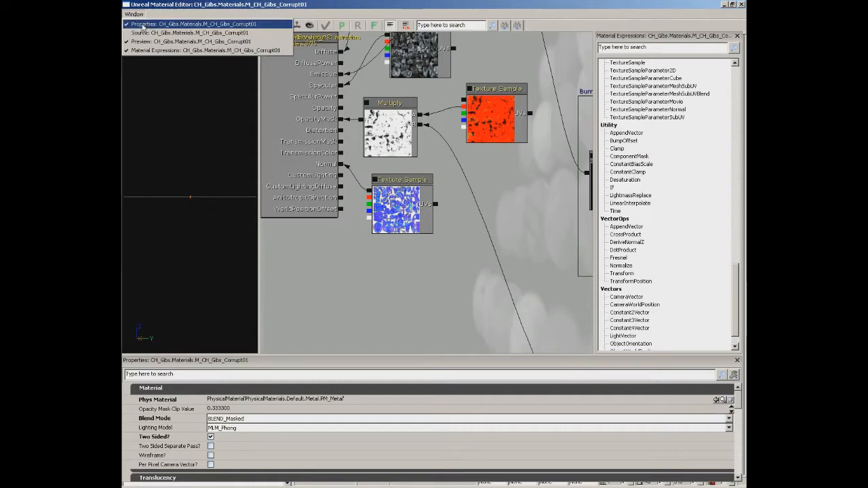
click(142, 25)
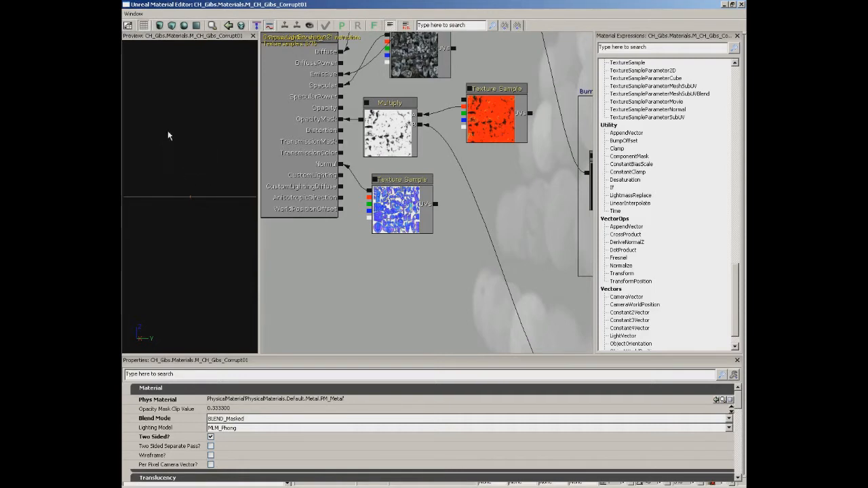
drag(167, 132, 213, 172)
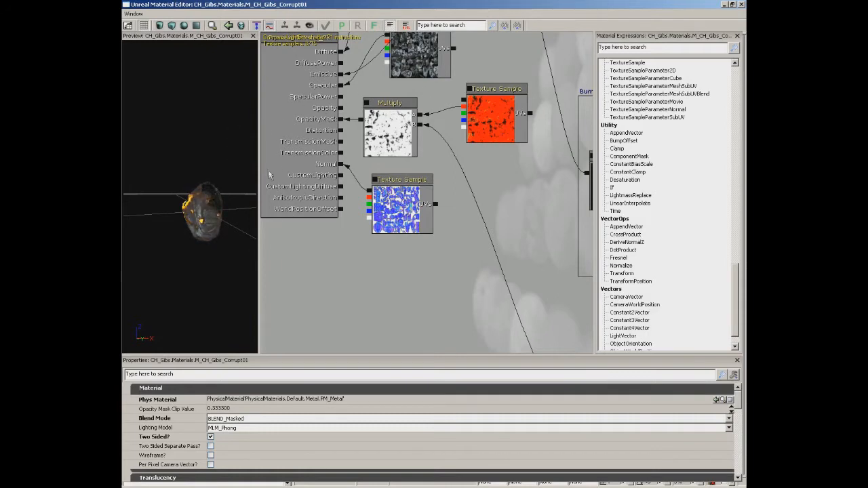
mouse_move(204, 131)
mouse_down()
mouse_move(122, 116)
mouse_move(201, 128)
mouse_up()
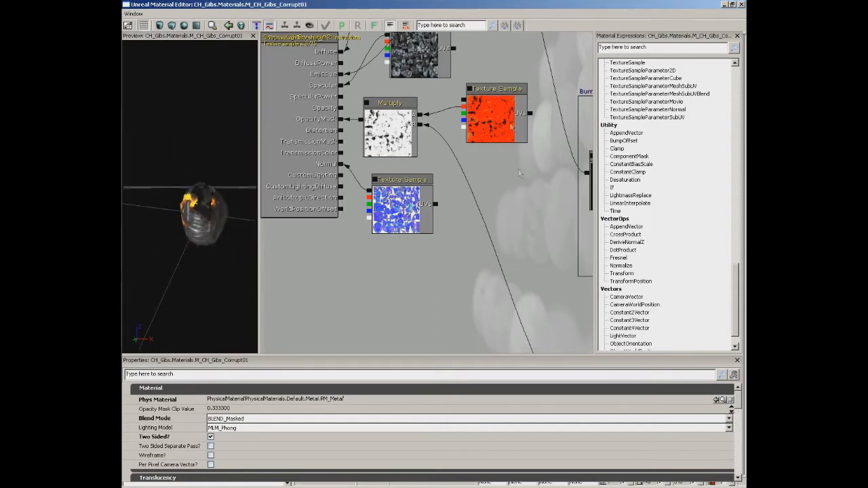
Examine the material's node network from the PreviewMaterial node out through the Add and Multiply branches.
drag(524, 177, 468, 308)
scroll(493, 181, down, 2)
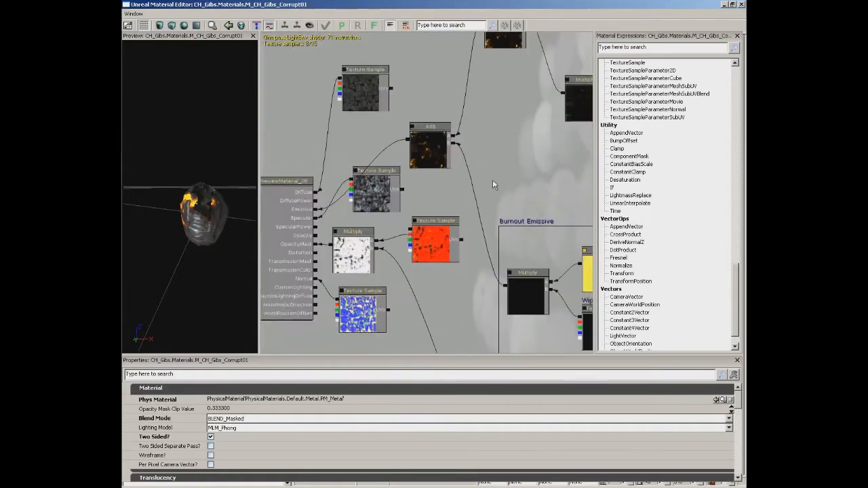
scroll(492, 180, down, 3)
drag(503, 200, 367, 303)
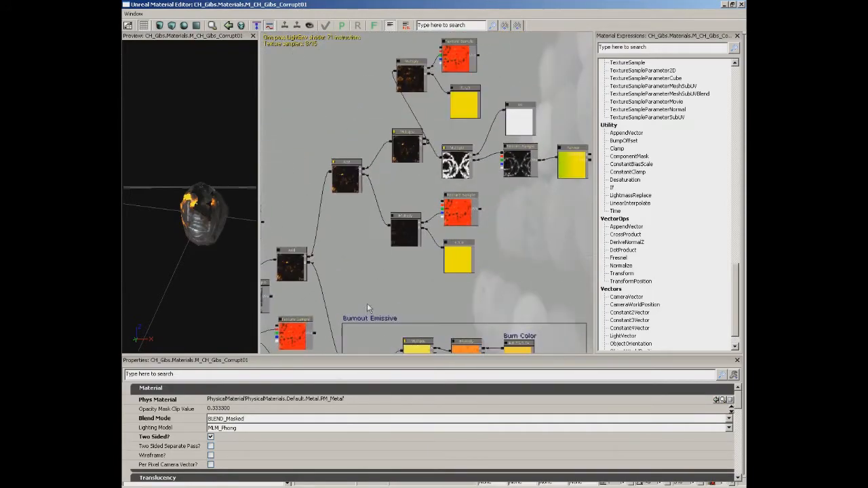
drag(363, 271, 440, 216)
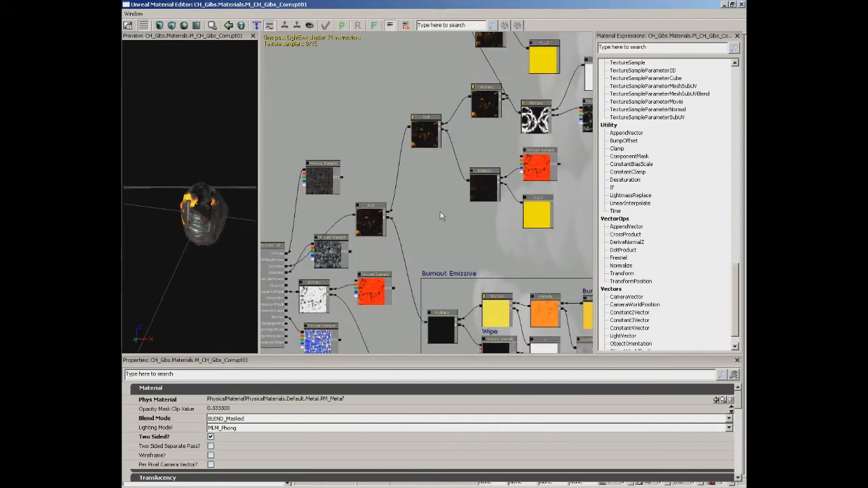
drag(460, 219, 485, 179)
scroll(485, 179, down, 3)
scroll(465, 188, up, 5)
scroll(465, 237, down, 3)
scroll(457, 240, up, 3)
scroll(454, 234, down, 1)
scroll(448, 217, up, 1)
drag(464, 163, 554, 131)
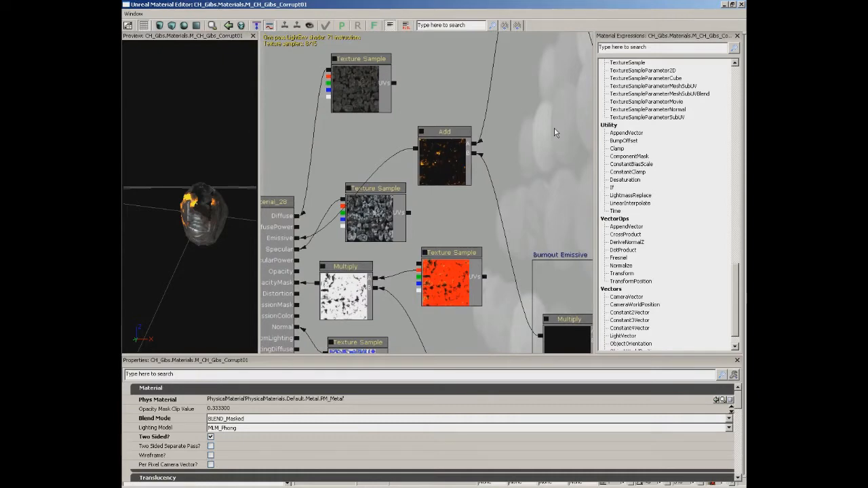
drag(553, 132, 370, 255)
Inspect the Multiply node and its connected energy loop Texture Sample, and follow the emissive branch back to the Add node.
drag(507, 169, 368, 192)
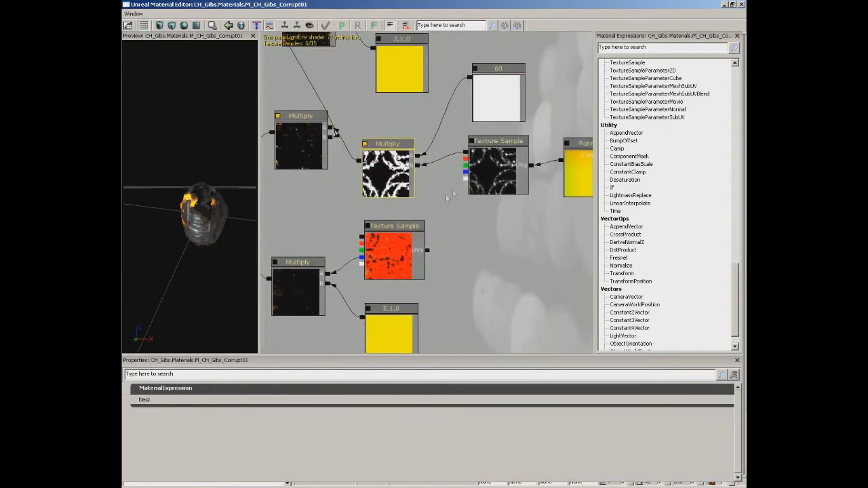
click(499, 170)
drag(437, 227, 493, 202)
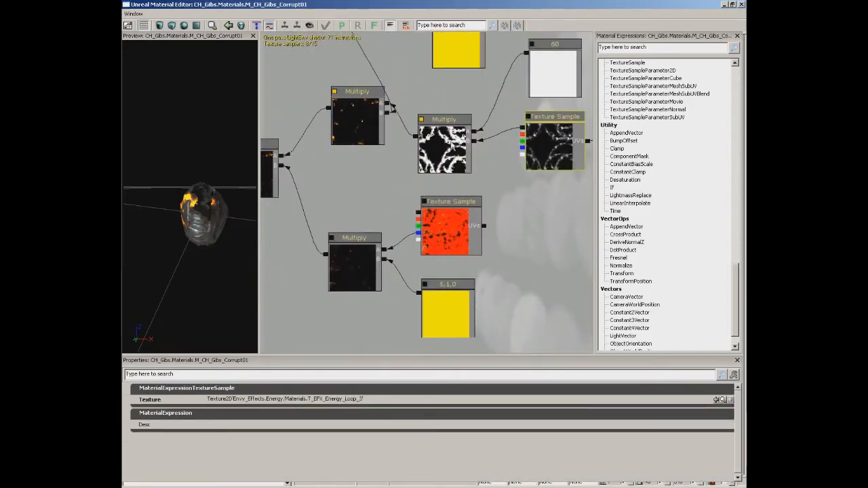
drag(437, 152, 458, 259)
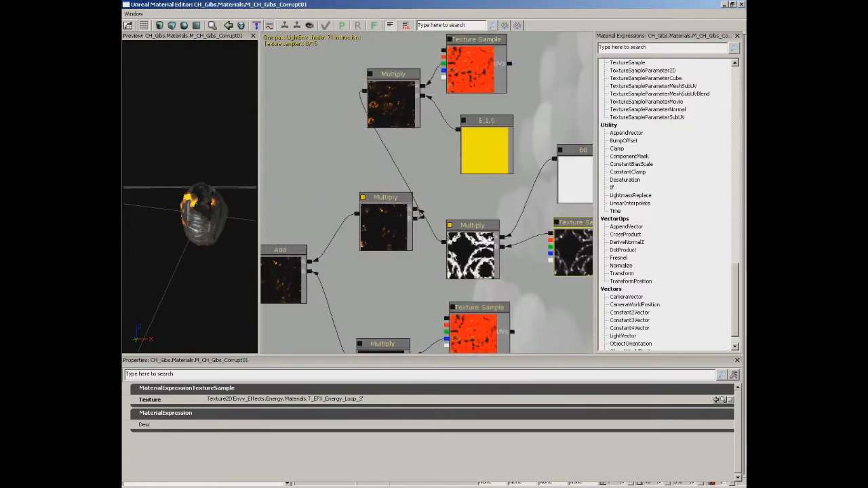
drag(383, 265, 433, 219)
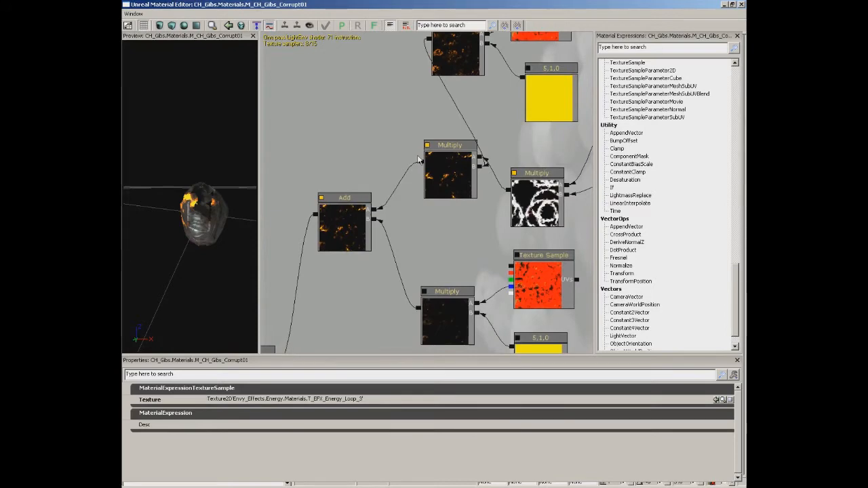
mouse_move(400, 241)
mouse_down()
mouse_move(456, 203)
mouse_move(479, 156)
mouse_move(531, 135)
mouse_up()
drag(526, 188, 534, 109)
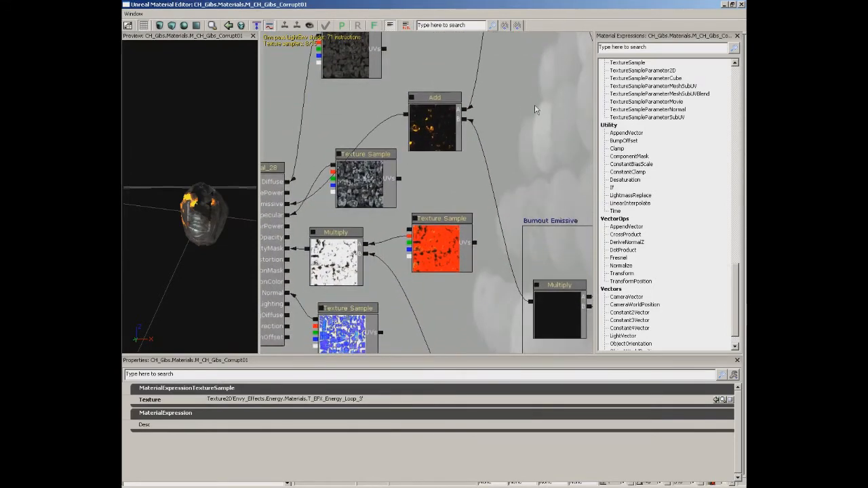
Examine the PreviewMaterial node's input channels and display the material's base properties.
drag(321, 129, 404, 87)
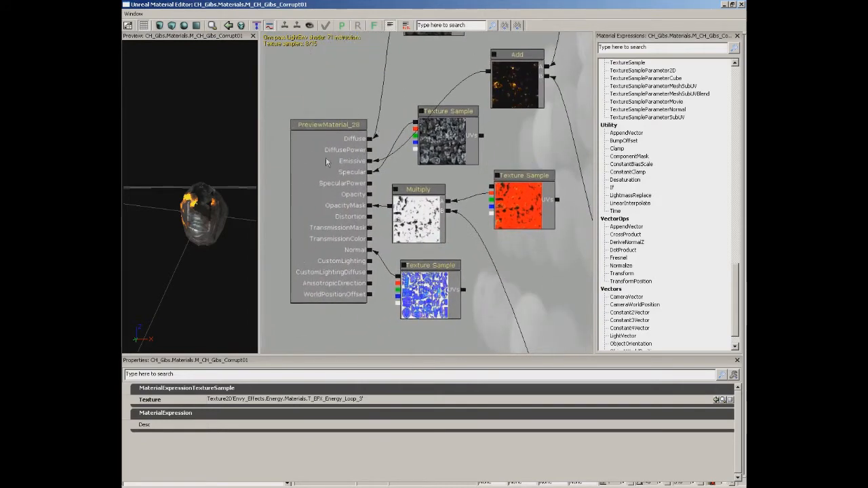
drag(510, 252, 442, 255)
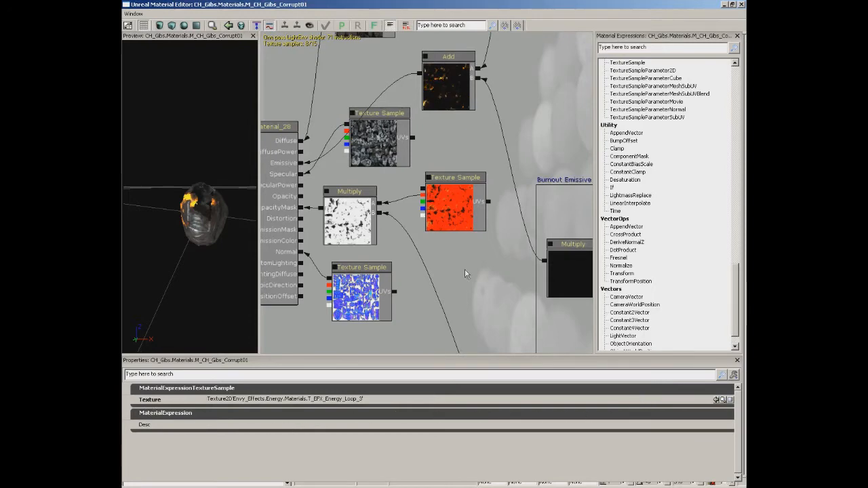
drag(464, 269, 498, 277)
drag(282, 193, 323, 157)
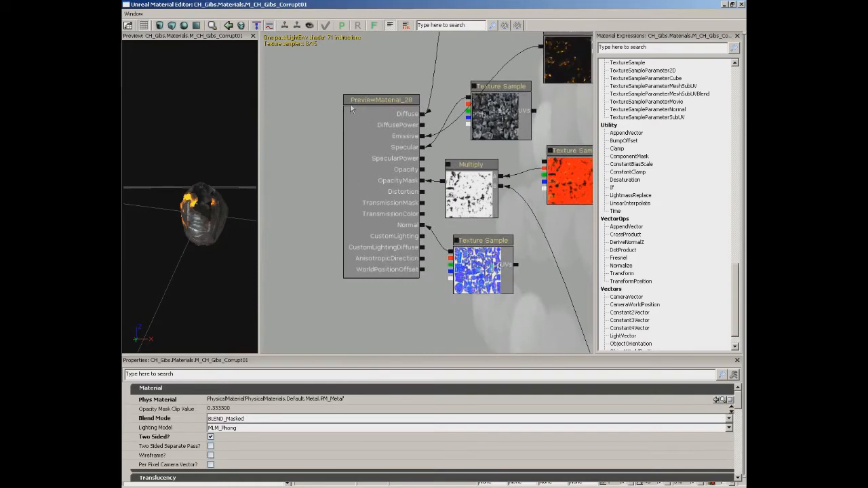
mouse_move(742, 402)
mouse_down()
mouse_move(740, 468)
mouse_move(738, 396)
mouse_up()
drag(536, 305, 454, 337)
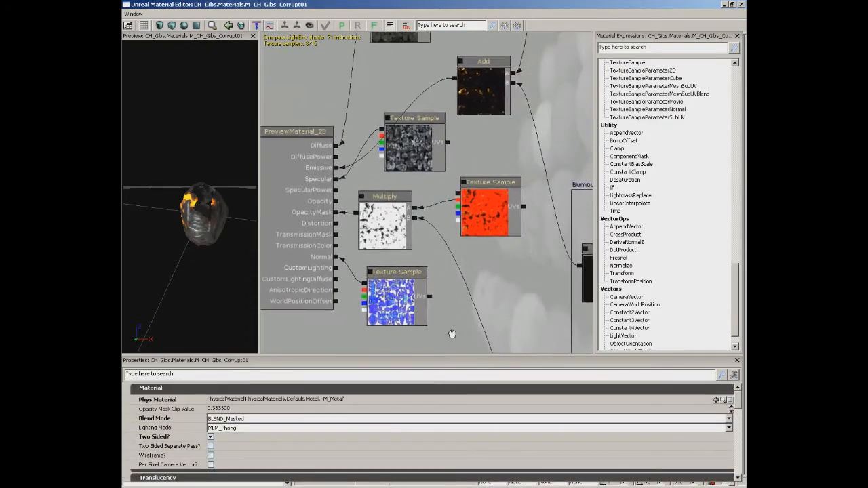
Inspect the properties of the opacity mask Multiply, the specular Texture Sample and the emissive Add node.
click(386, 227)
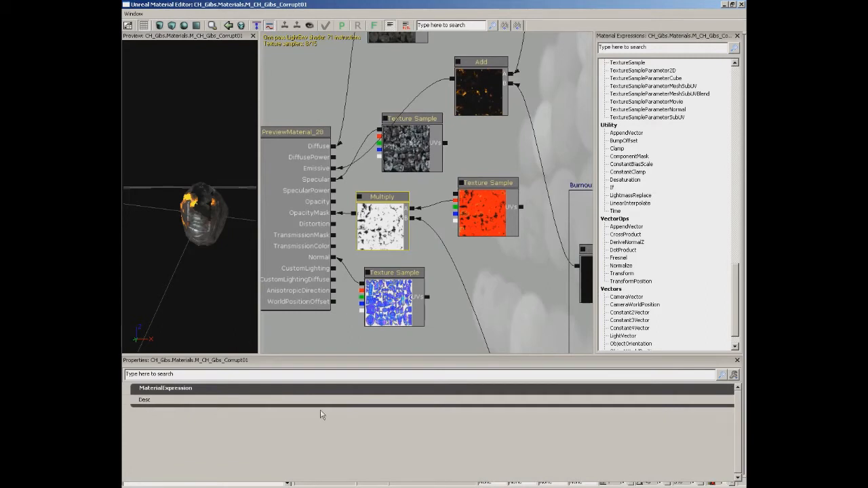
click(412, 138)
click(479, 105)
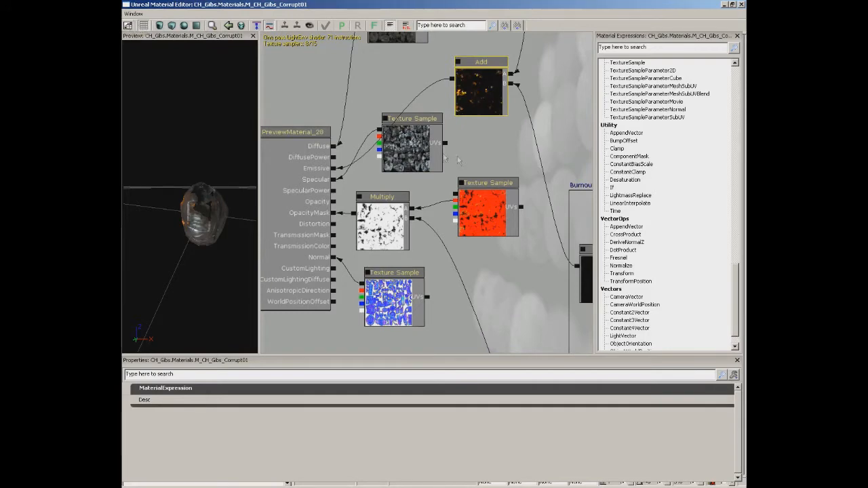
drag(356, 172, 412, 162)
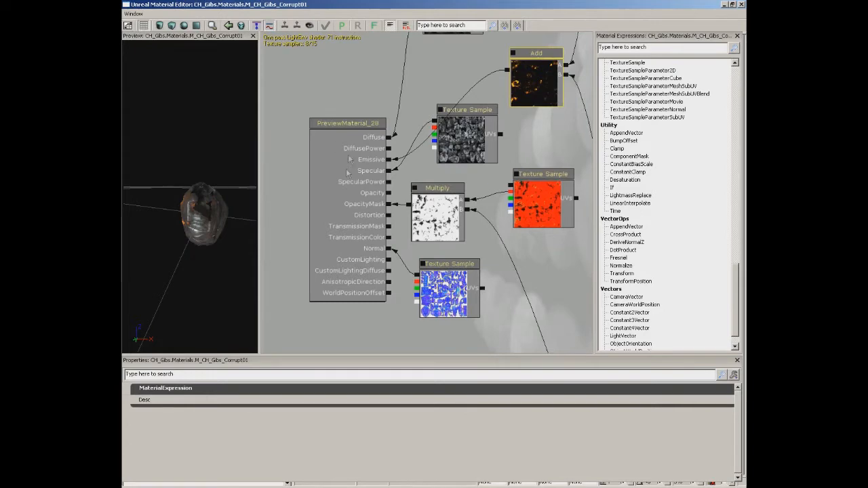
View the far end of the network around the BurnTime parameter, and return to the PreviewMaterial node's home view and properties.
drag(536, 264, 301, 103)
drag(500, 223, 231, 127)
drag(502, 163, 277, 74)
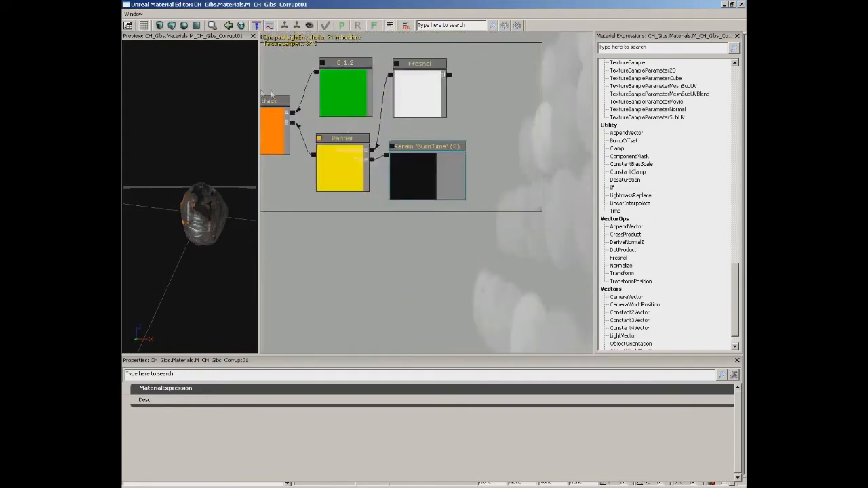
drag(502, 239, 502, 211)
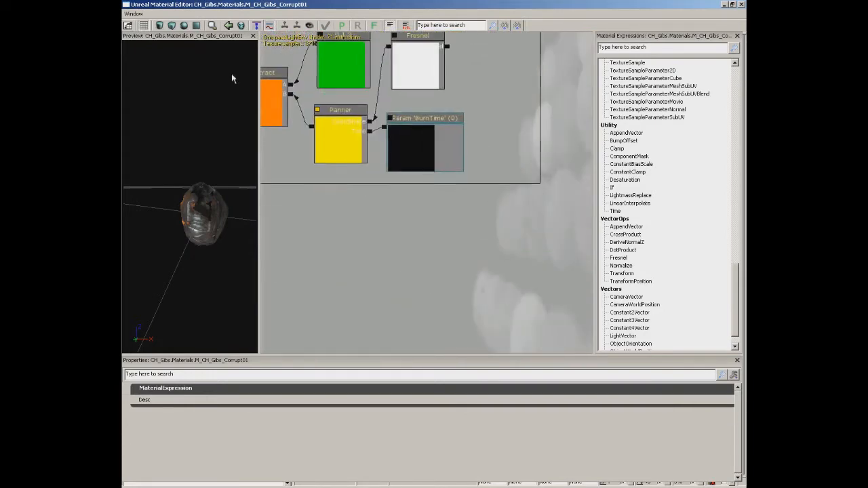
click(128, 25)
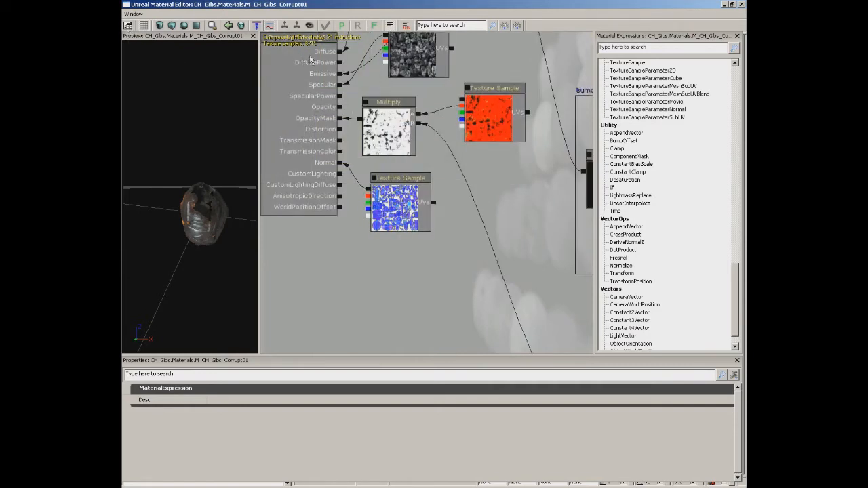
click(310, 64)
drag(309, 67, 310, 80)
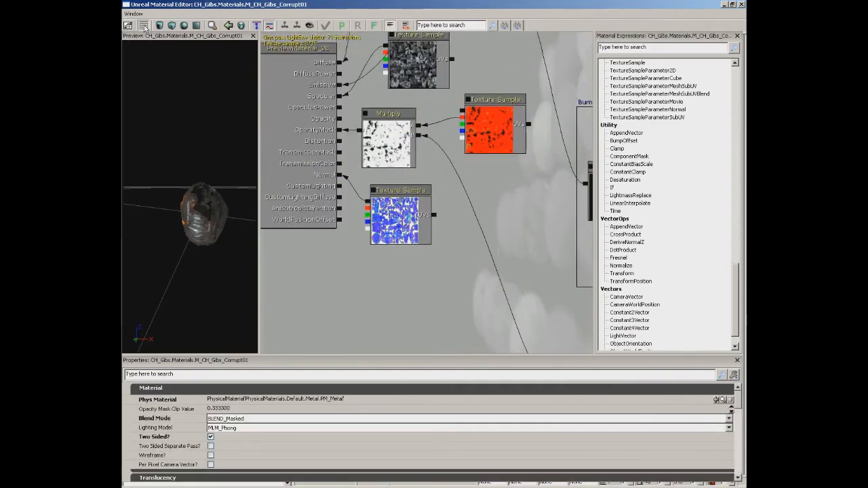
Toggle the preview grid off and back on.
mouse_move(203, 164)
mouse_down()
mouse_move(240, 206)
mouse_move(190, 242)
mouse_move(197, 149)
mouse_move(202, 259)
mouse_move(190, 294)
mouse_move(205, 316)
mouse_move(215, 153)
mouse_up()
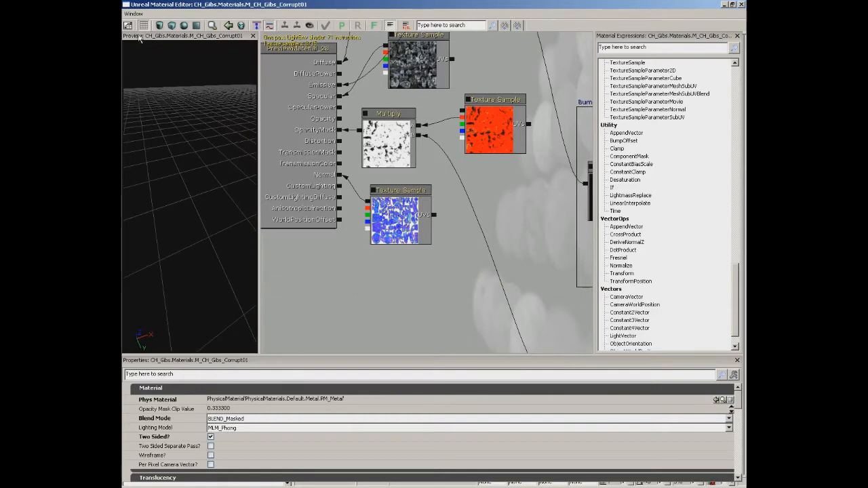
click(143, 25)
click(143, 25)
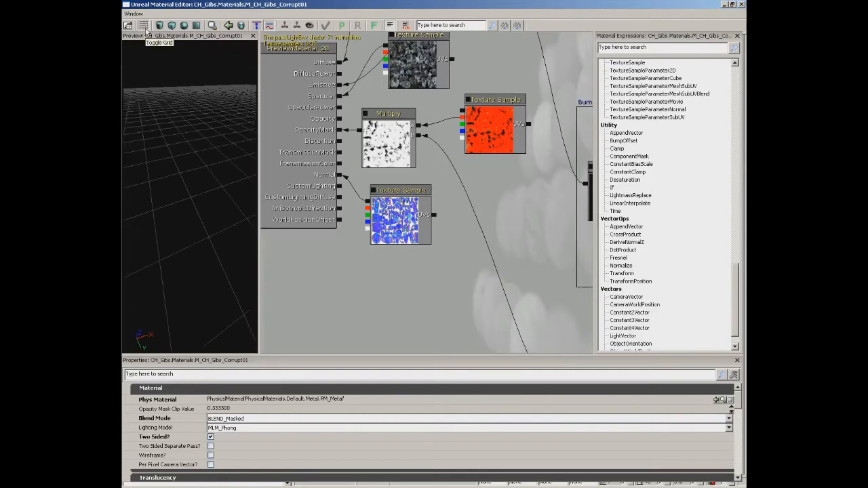
Inspect the material up close on the preview mesh from several angles and distances.
drag(155, 55, 135, 104)
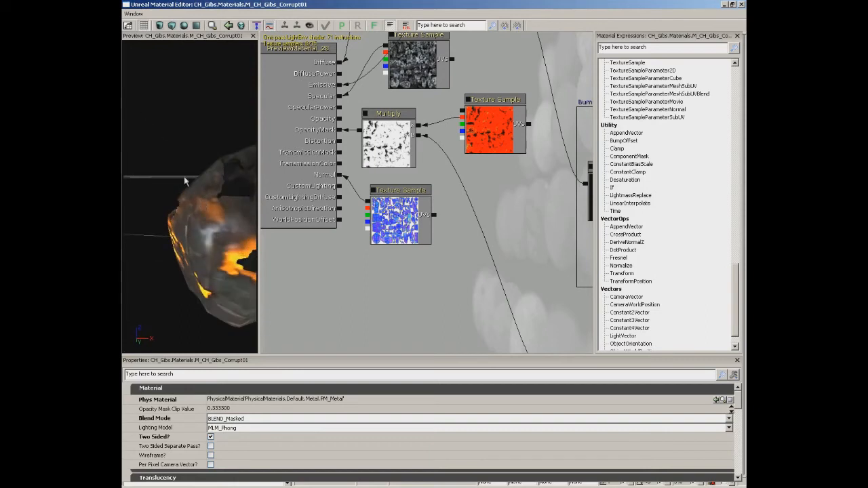
scroll(184, 178, down, 5)
mouse_move(229, 175)
mouse_down()
mouse_move(242, 161)
mouse_move(221, 187)
mouse_up()
scroll(219, 181, up, 5)
drag(198, 239, 239, 226)
Preview the material on the cylinder, cube and sphere shapes, and finish with the plane.
click(164, 26)
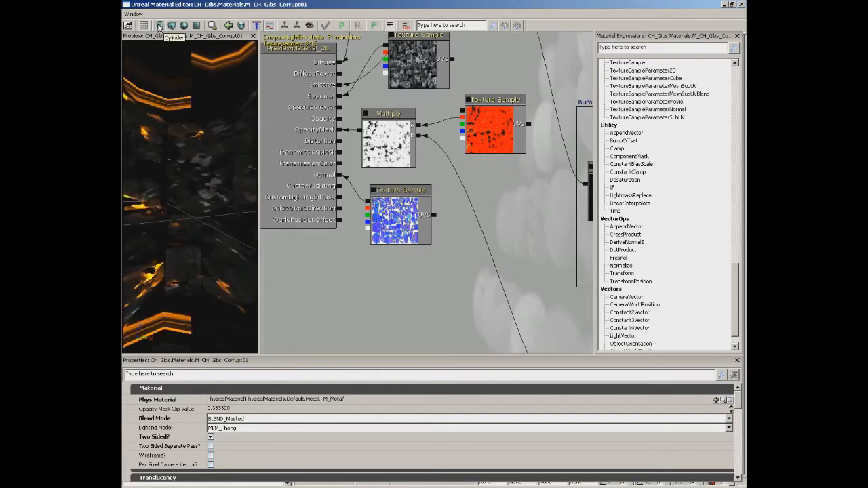
right_drag(169, 140, 169, 116)
drag(168, 116, 137, 136)
click(171, 26)
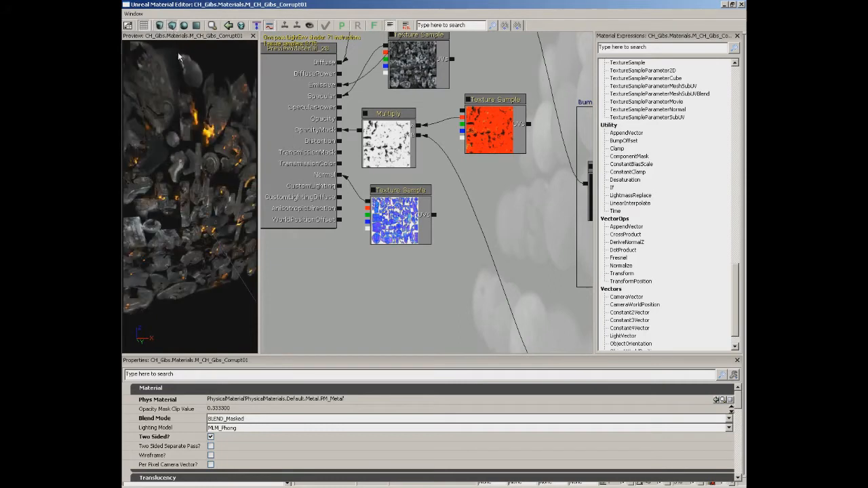
click(184, 25)
drag(193, 140, 240, 192)
click(196, 26)
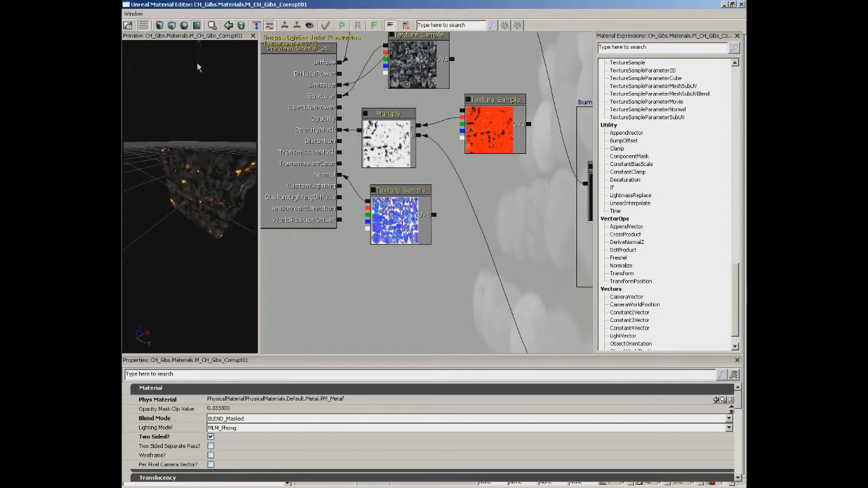
drag(177, 135, 212, 133)
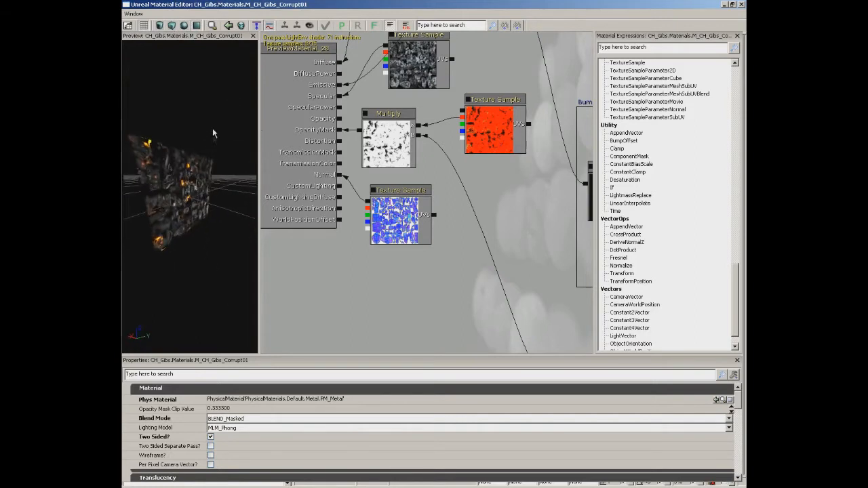
Locate the current material in the Content Browser and close the browser again.
click(212, 26)
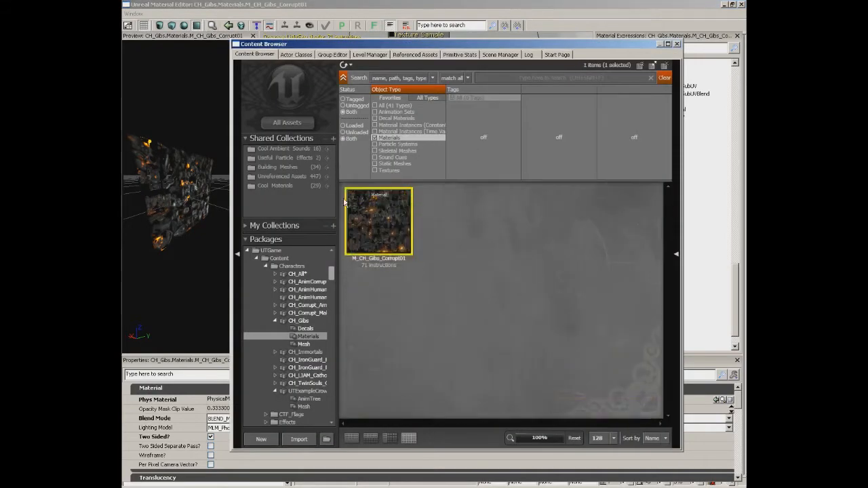
click(675, 44)
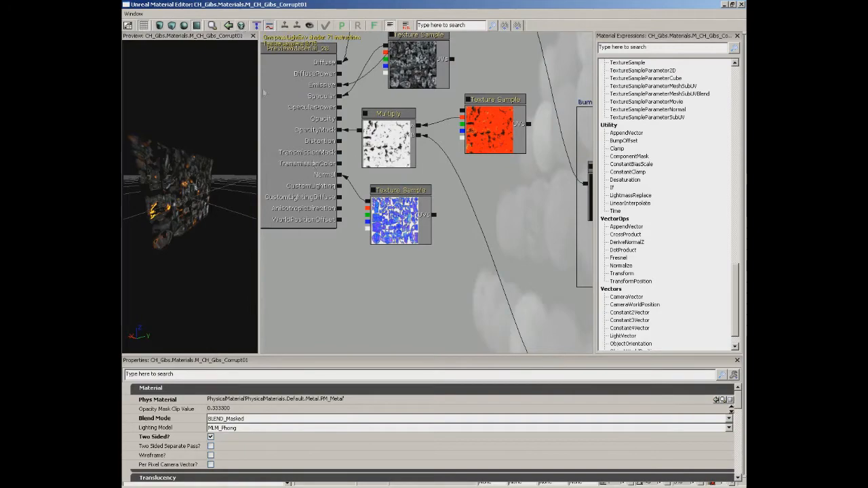
Add an unconnected Clamp expression in the empty area near the Add node and remove it by cleaning up unused expressions.
drag(528, 166, 372, 262)
drag(455, 151, 368, 250)
drag(469, 249, 507, 234)
drag(405, 225, 452, 186)
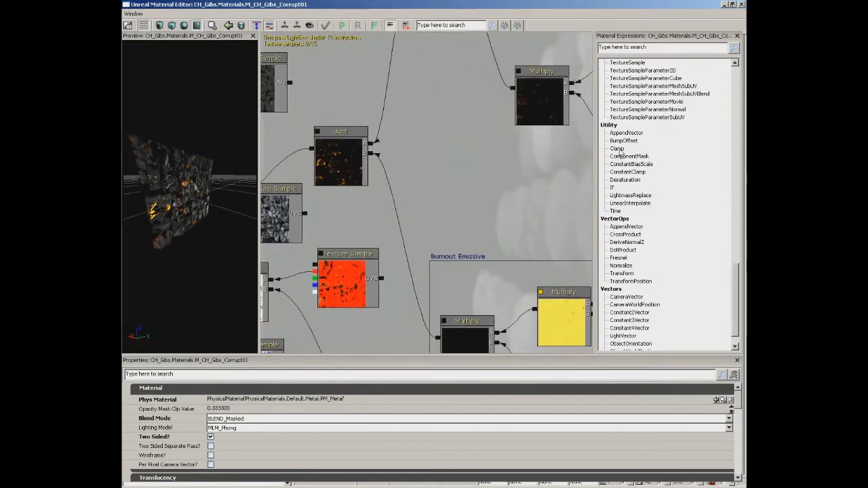
drag(618, 151, 497, 205)
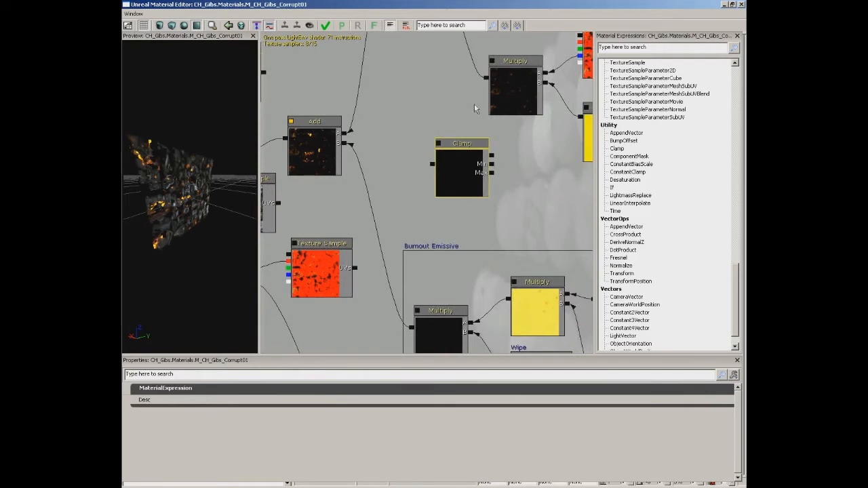
click(240, 26)
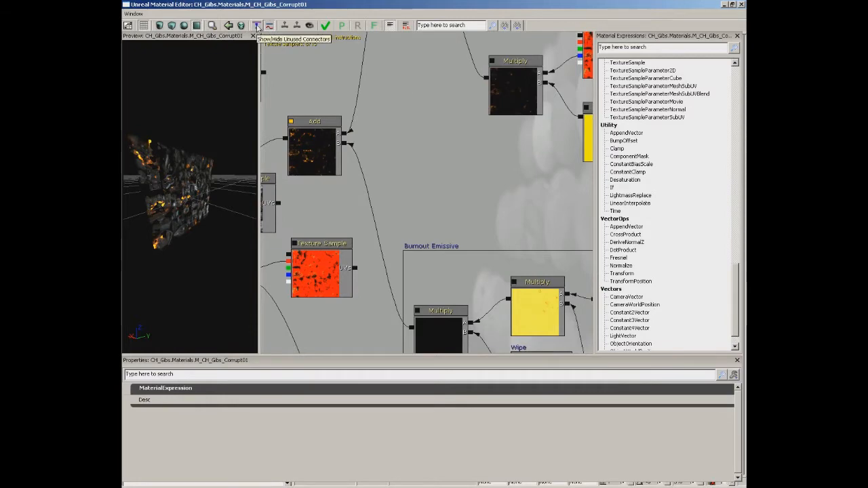
Toggle the unused connectors and the curved connection lines in the node graph off and back on.
drag(455, 151, 297, 261)
click(430, 181)
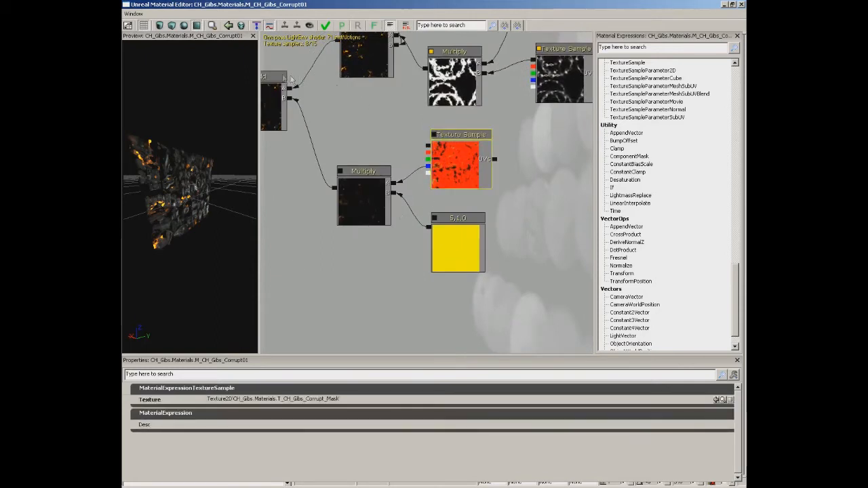
click(257, 26)
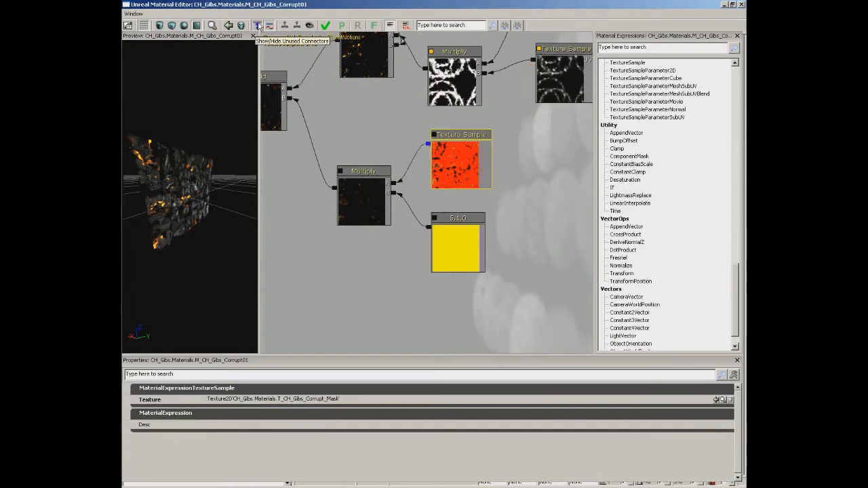
drag(385, 115, 357, 196)
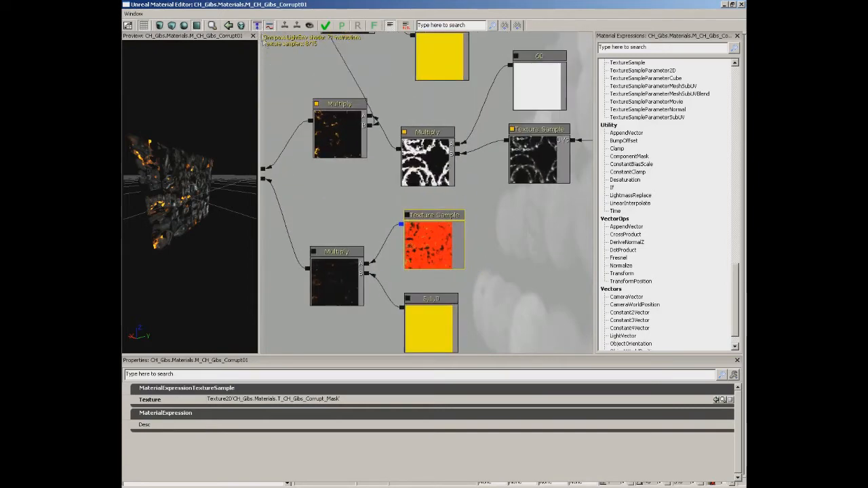
click(257, 26)
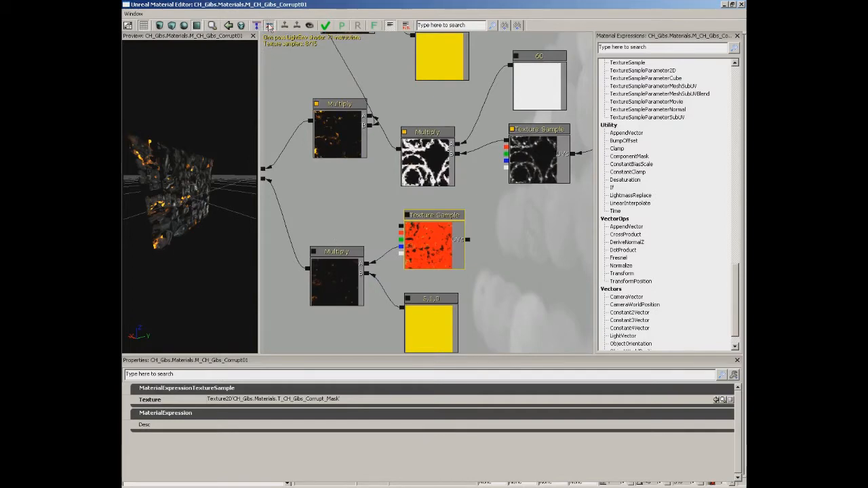
drag(303, 122, 360, 270)
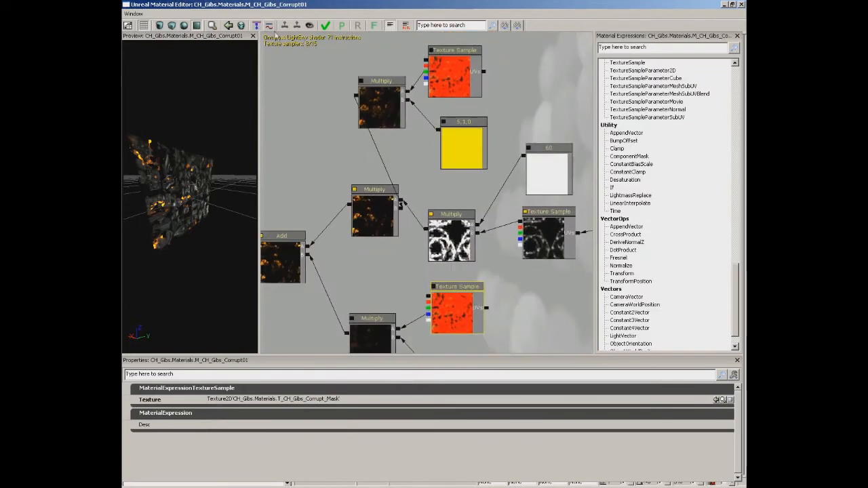
click(268, 26)
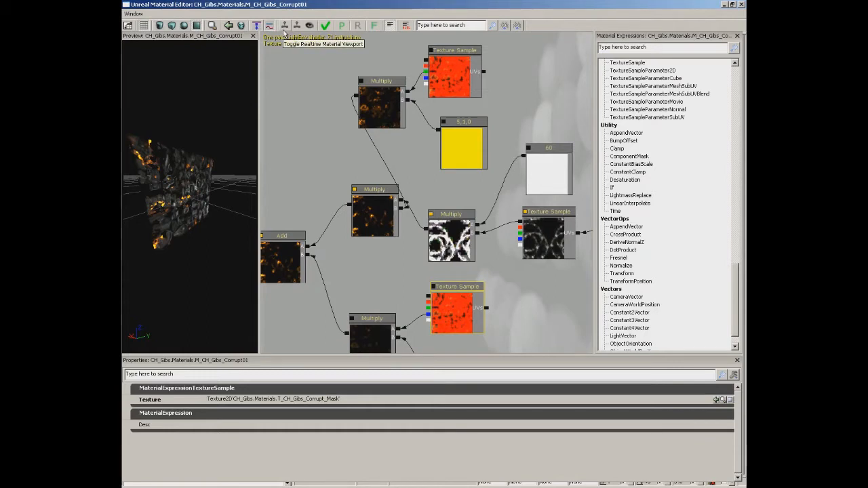
Examine the material on the preview plane from several angles while toggling the realtime material viewport.
drag(239, 120, 212, 163)
right_drag(211, 162, 189, 102)
drag(189, 102, 189, 160)
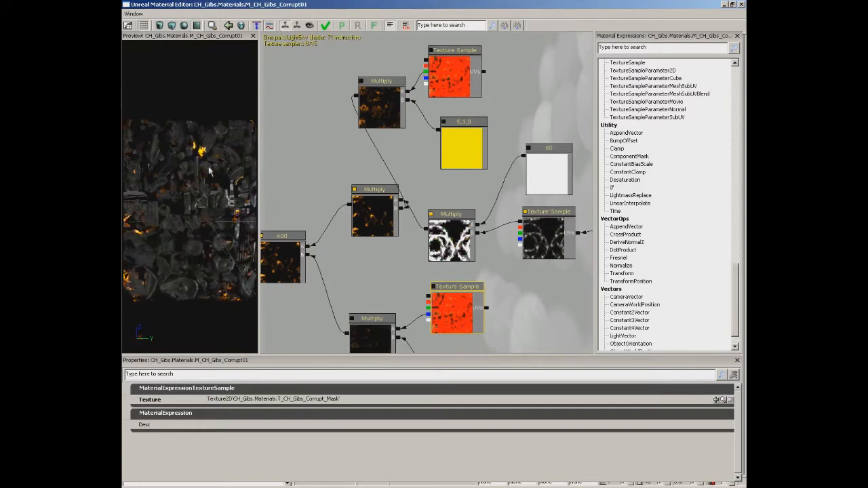
mouse_move(191, 183)
right_down()
mouse_move(192, 190)
mouse_move(185, 176)
right_up()
drag(185, 179, 169, 241)
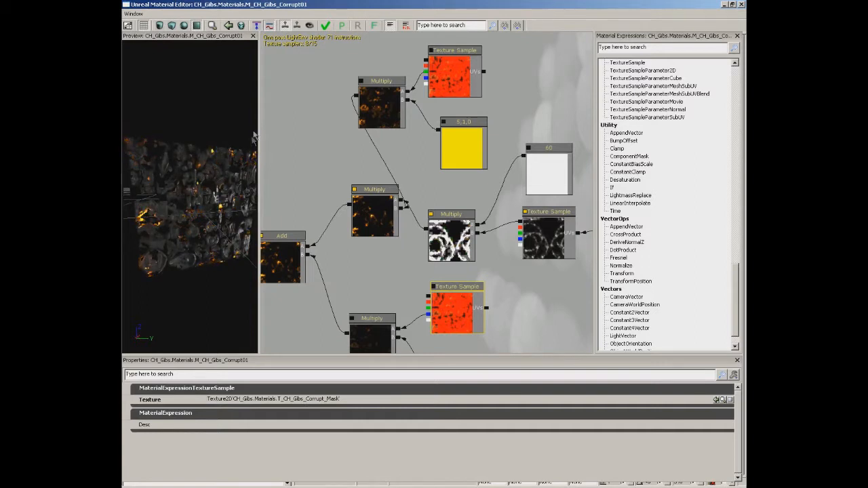
Enable the realtime expression viewport and examine the animated Multiply and Texture Sample nodes.
click(296, 26)
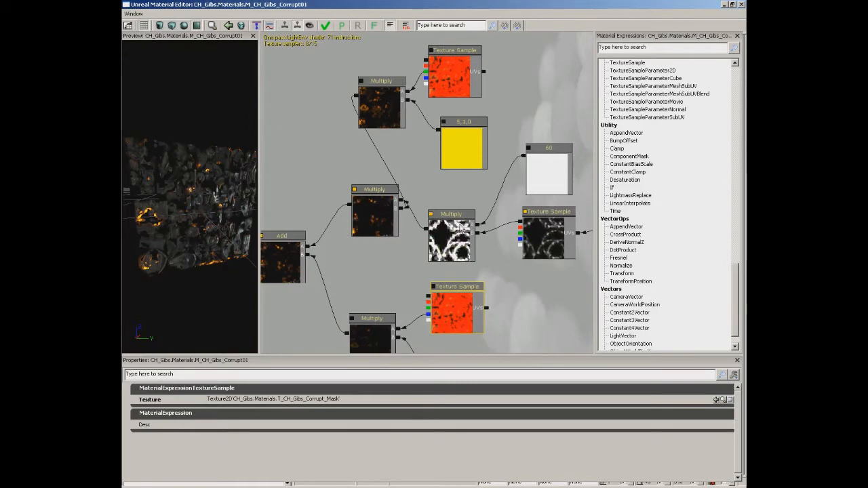
drag(501, 252, 463, 221)
scroll(476, 242, up, 1)
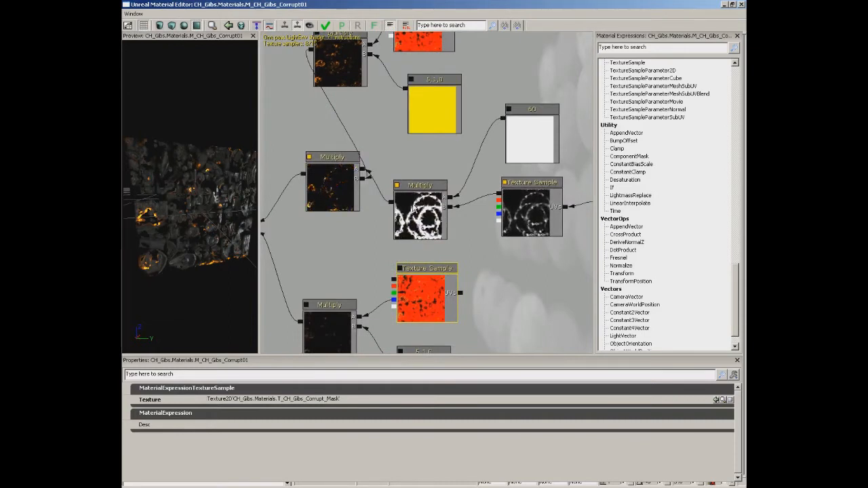
drag(413, 160, 409, 160)
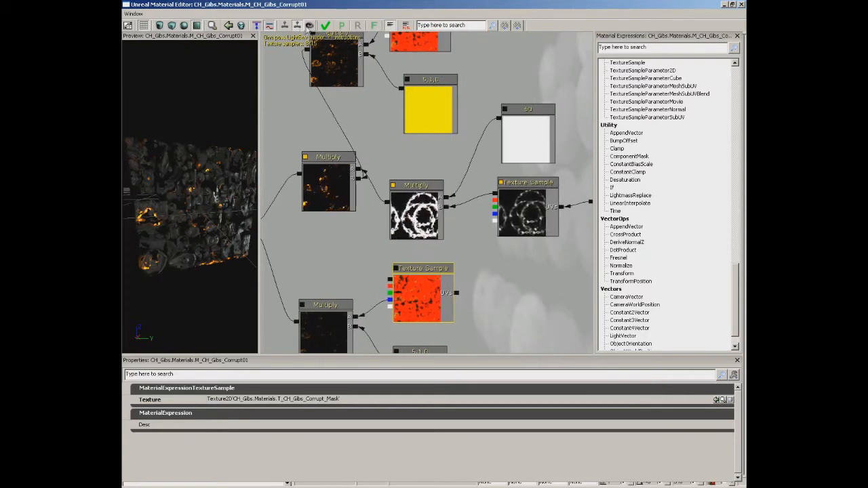
Turn on realtime preview for all expressions and examine the status markers on the 60 constant and its neighbouring nodes.
click(309, 26)
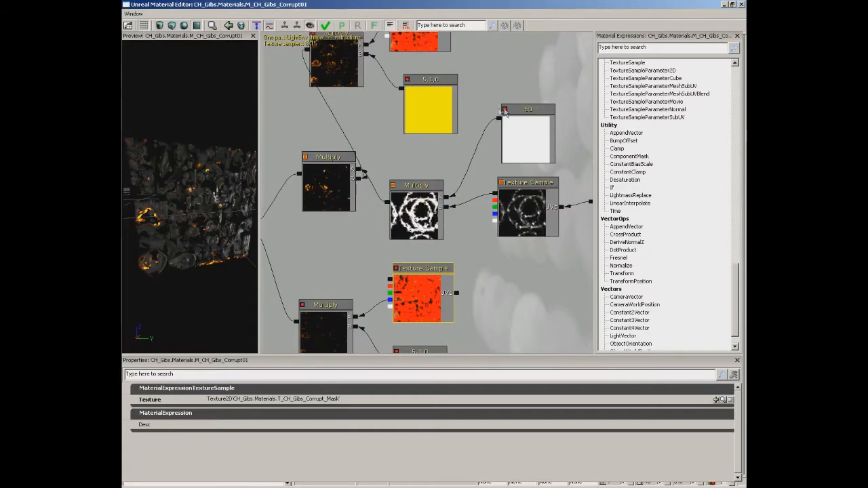
drag(491, 110, 453, 120)
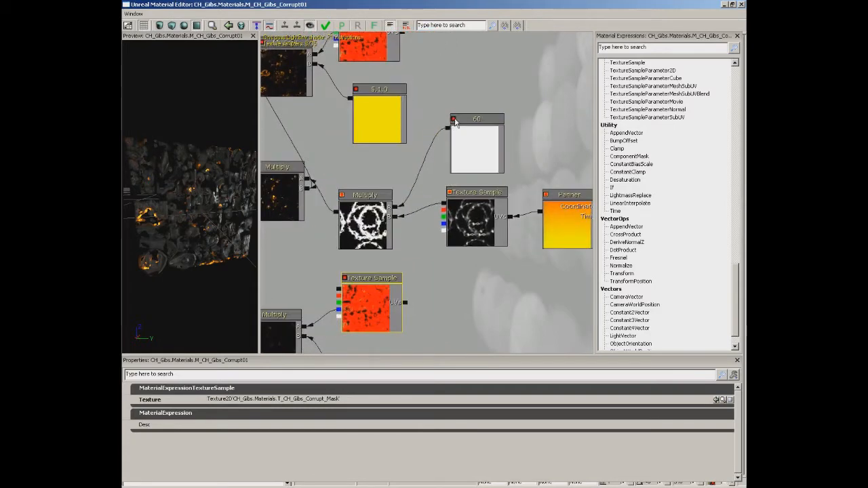
drag(382, 160, 358, 170)
drag(407, 110, 459, 143)
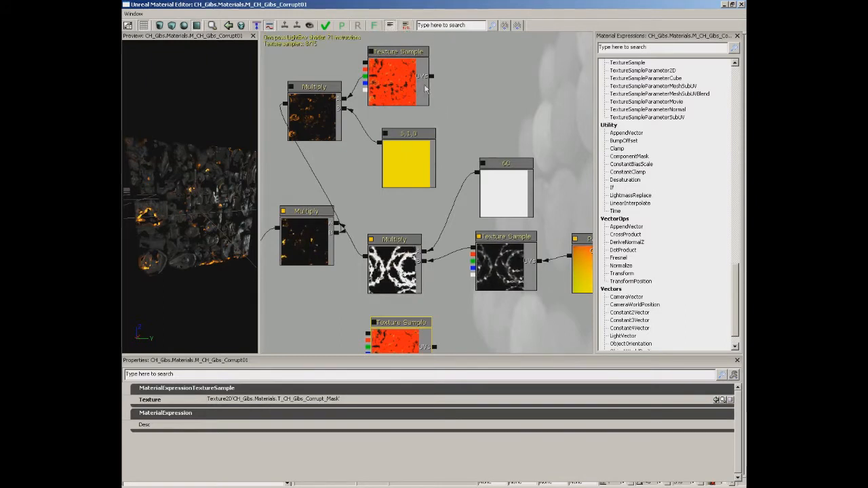
Select the T_EFX_Energy_Loop texture sample, read through the material's shader source code and close the source view.
click(392, 146)
click(503, 237)
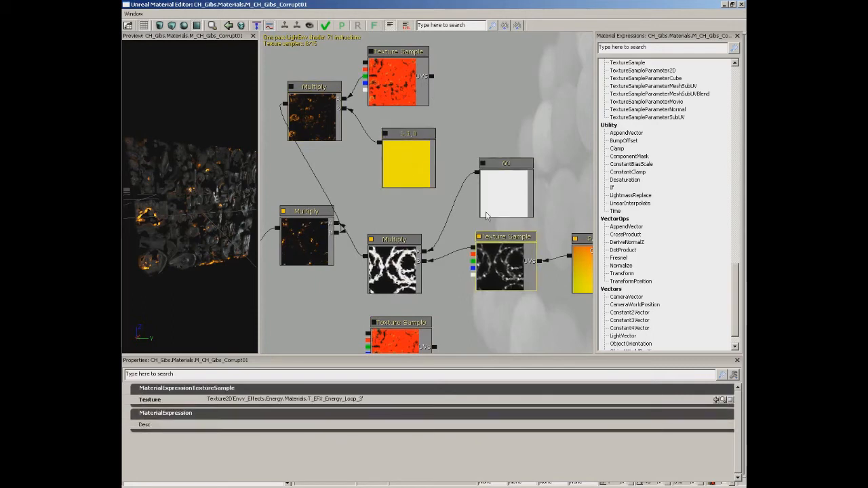
click(406, 25)
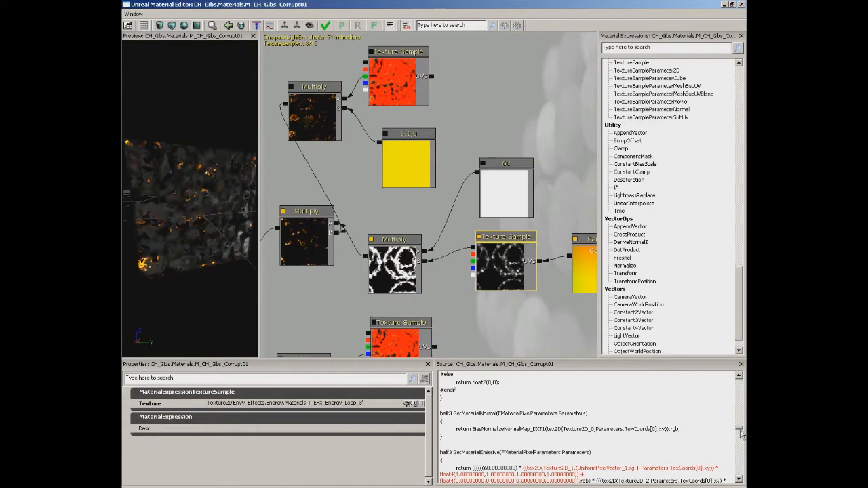
drag(738, 430, 738, 433)
scroll(705, 427, down, 6)
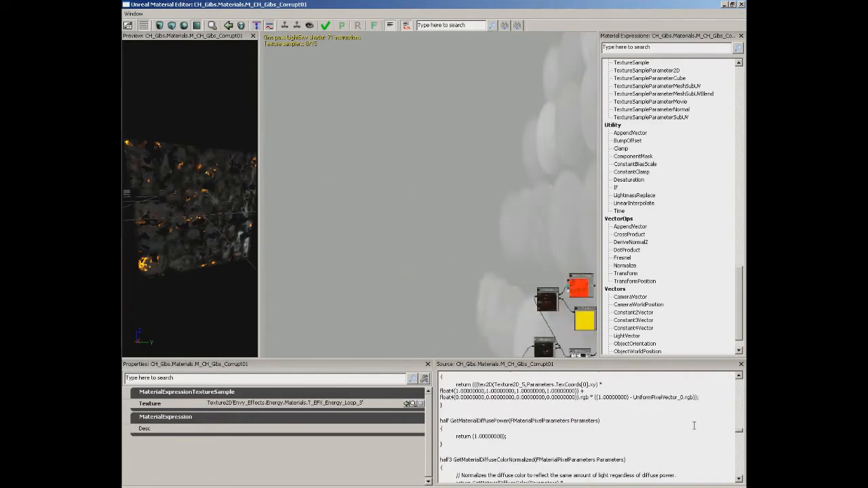
scroll(692, 425, up, 3)
click(669, 442)
scroll(670, 440, down, 1)
scroll(670, 440, down, 8)
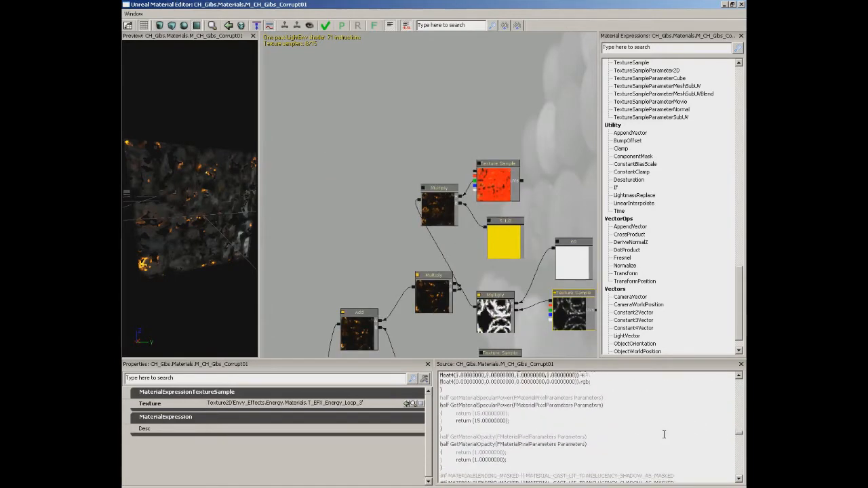
click(406, 26)
Activate the node search field above the material graph.
drag(465, 88, 335, 34)
click(475, 25)
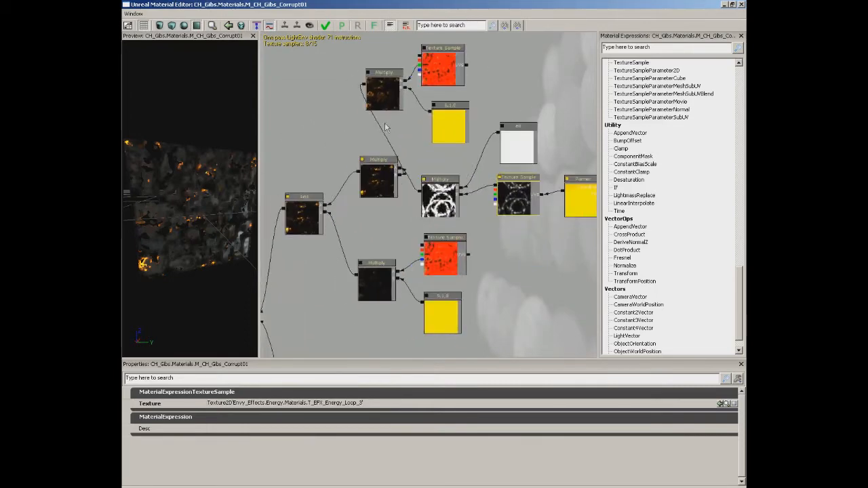
scroll(307, 122, up, 4)
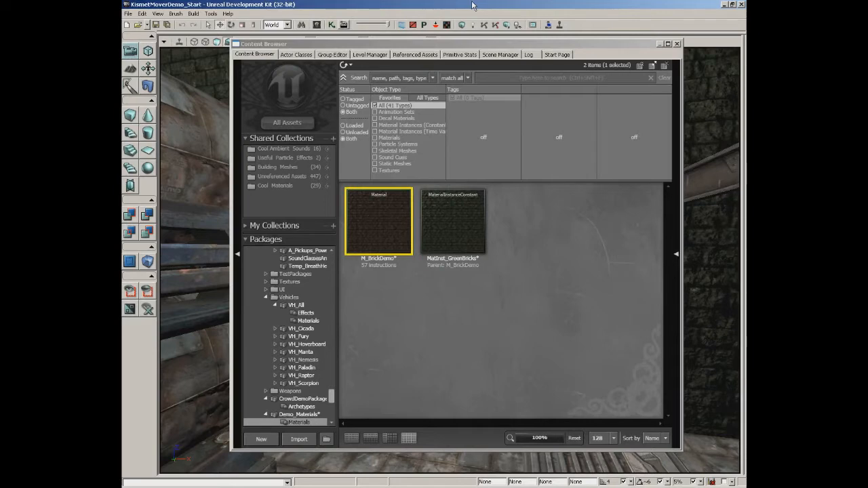
Open the M_BrickDemo material from the Content Browser in the Material Editor.
mouse_move(385, 232)
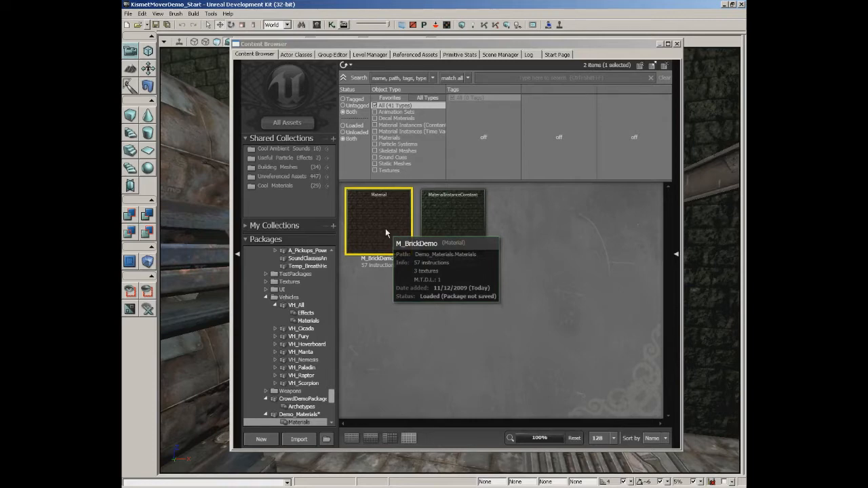
double_click(385, 228)
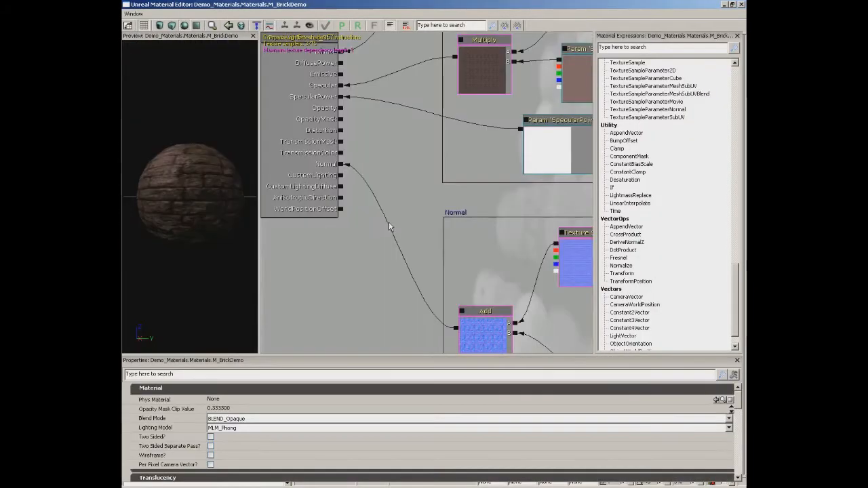
drag(389, 192, 457, 280)
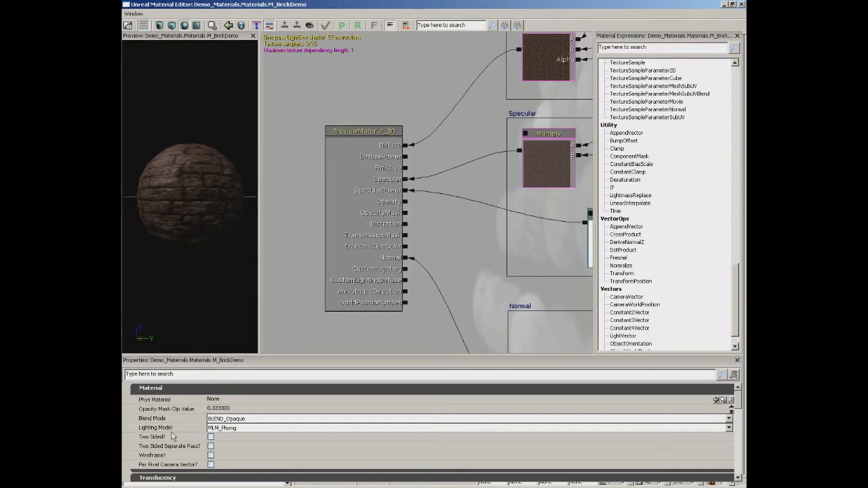
Review the available Blend Mode options of M_BrickDemo and leave the material on BLEND_Opaque.
mouse_move(164, 427)
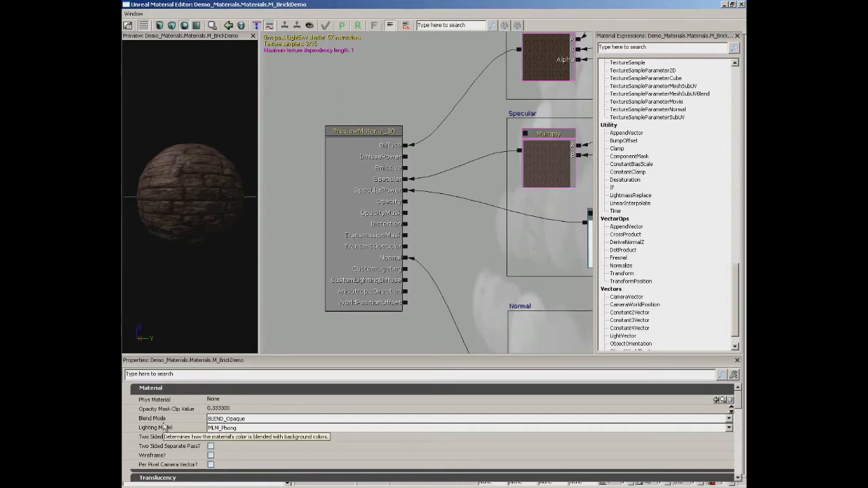
click(165, 427)
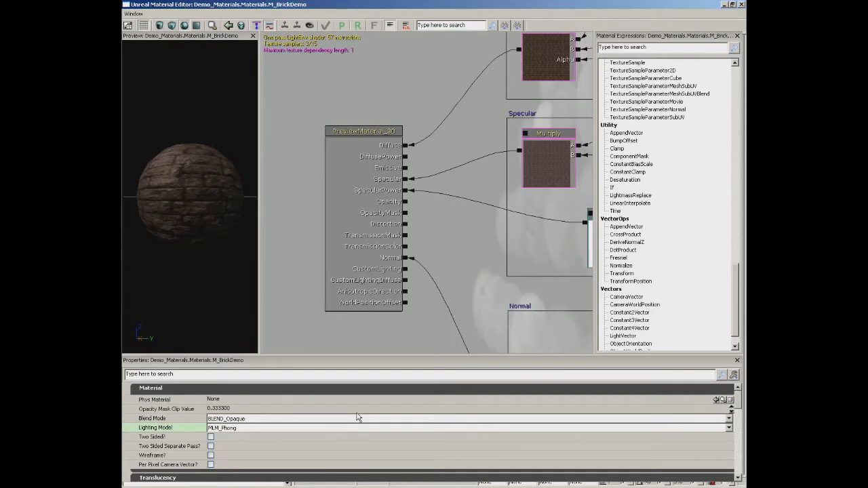
click(184, 418)
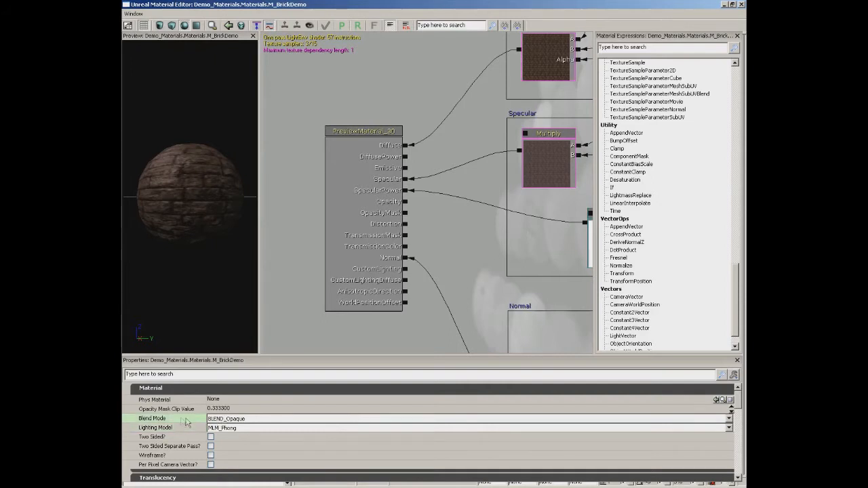
click(263, 420)
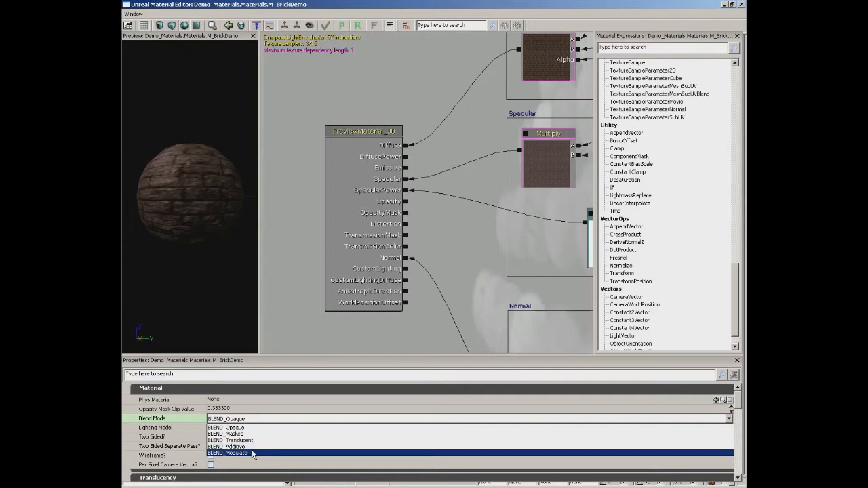
click(197, 444)
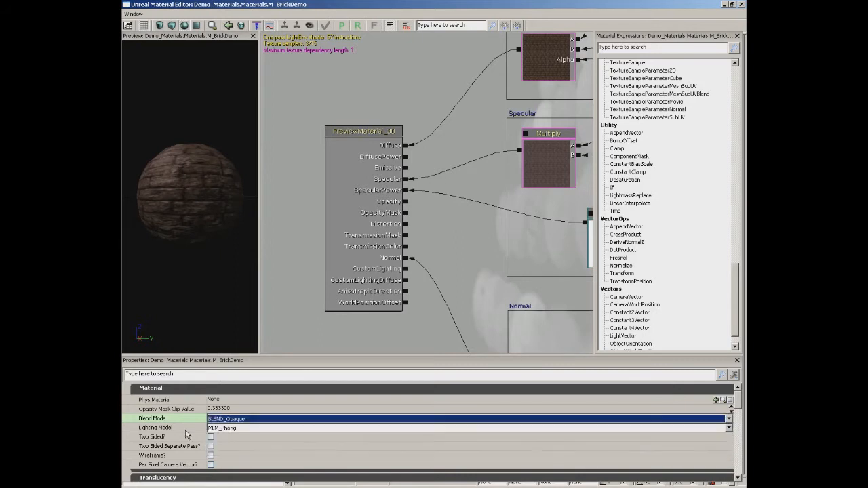
Set the brick material's Lighting Model to MLM_Unlit and check the effect on the preview sphere.
click(234, 428)
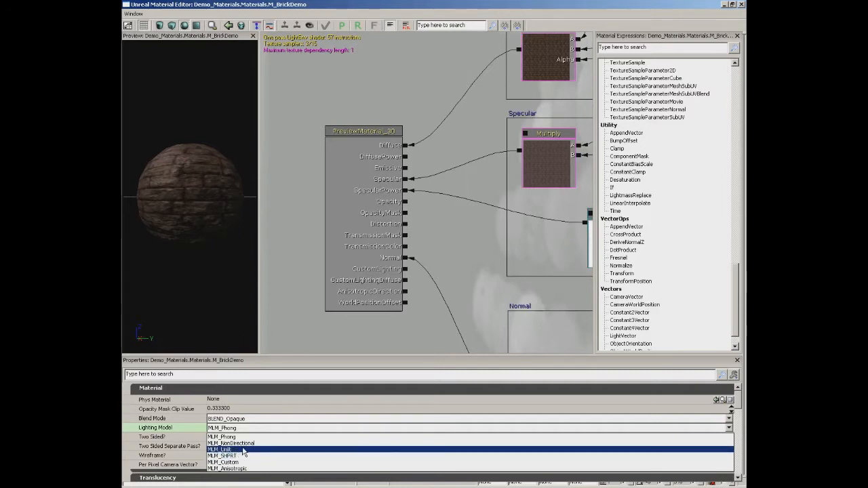
click(244, 450)
drag(179, 236, 122, 250)
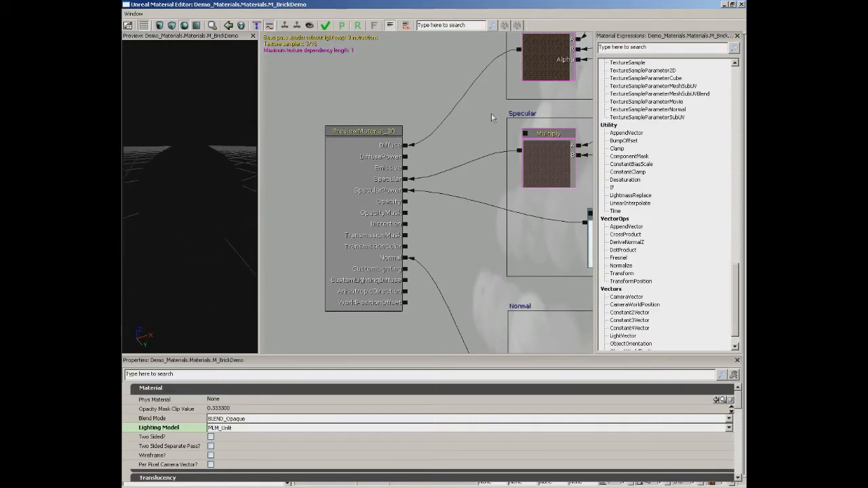
Try feeding the diffuse Lerp's output into the Emissive channel, inspect the preview sphere, and break the Emissive connection again.
drag(491, 117, 474, 147)
drag(387, 178, 501, 80)
drag(425, 162, 389, 199)
drag(196, 217, 248, 189)
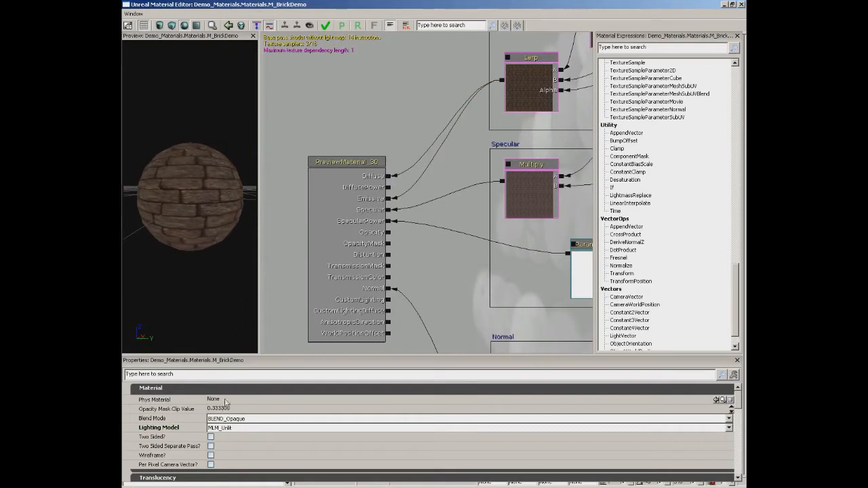
alt+click(390, 198)
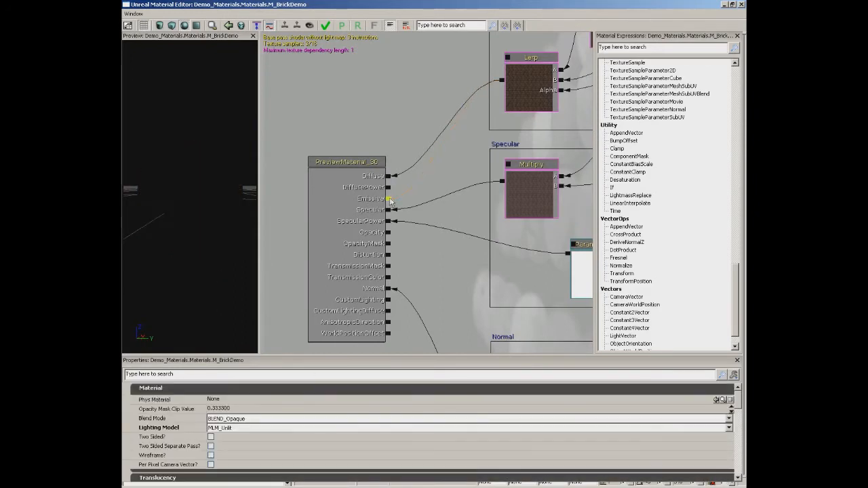
Try the MLM_Anisotropic lighting model on the brick preview sphere, and set the material's Lighting Model to MLM_Phong.
click(239, 428)
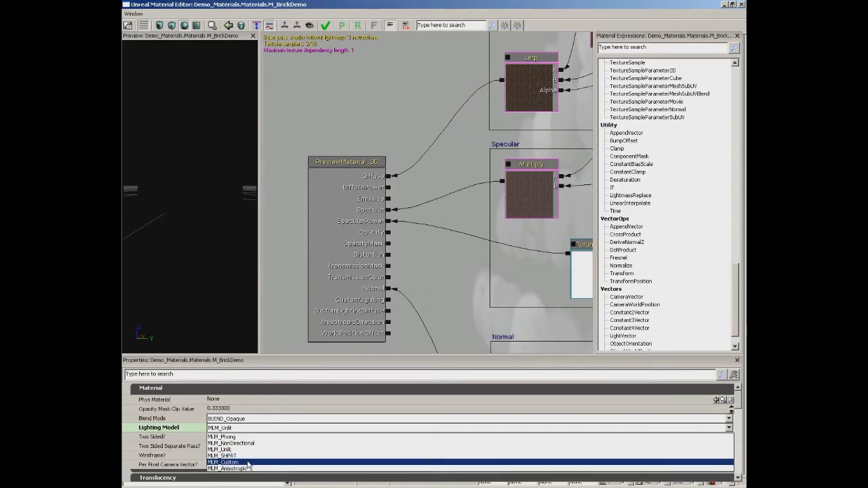
click(248, 471)
drag(219, 232, 161, 237)
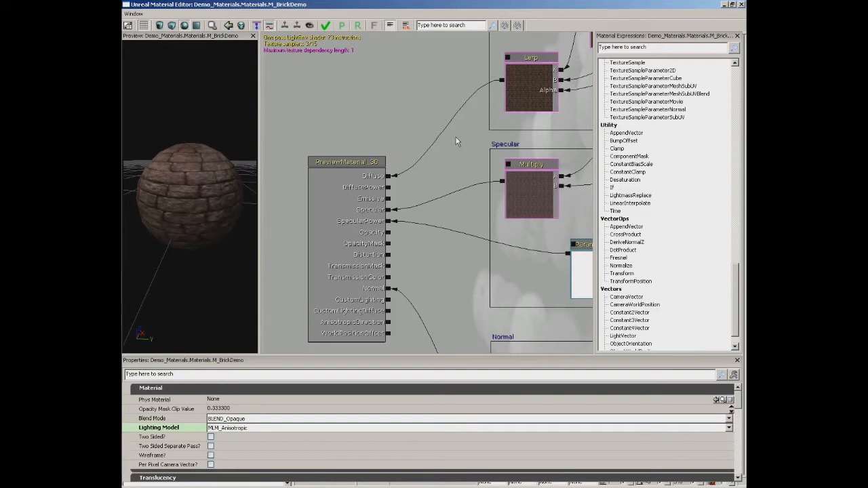
click(241, 427)
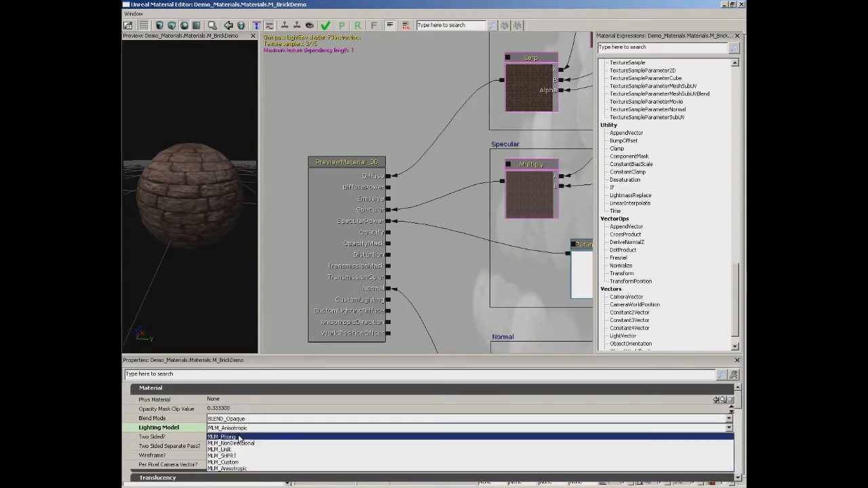
click(405, 437)
Review the Usage options in the brick material's properties.
drag(737, 405, 738, 433)
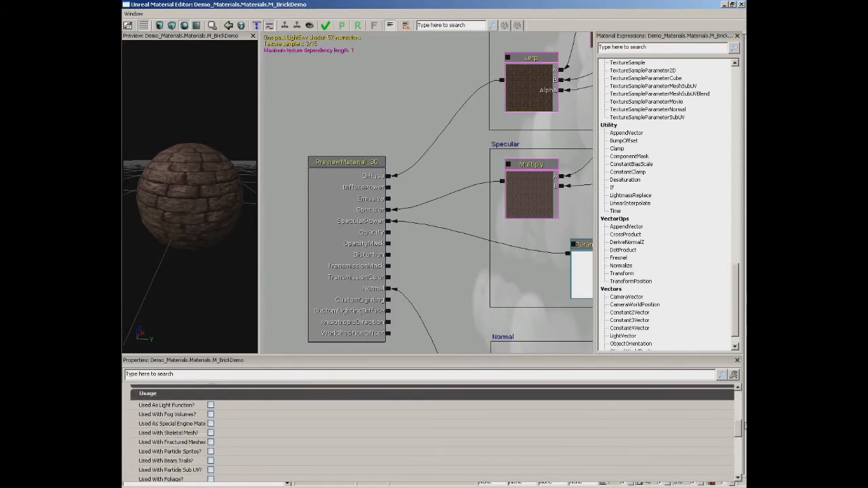
drag(740, 429, 741, 434)
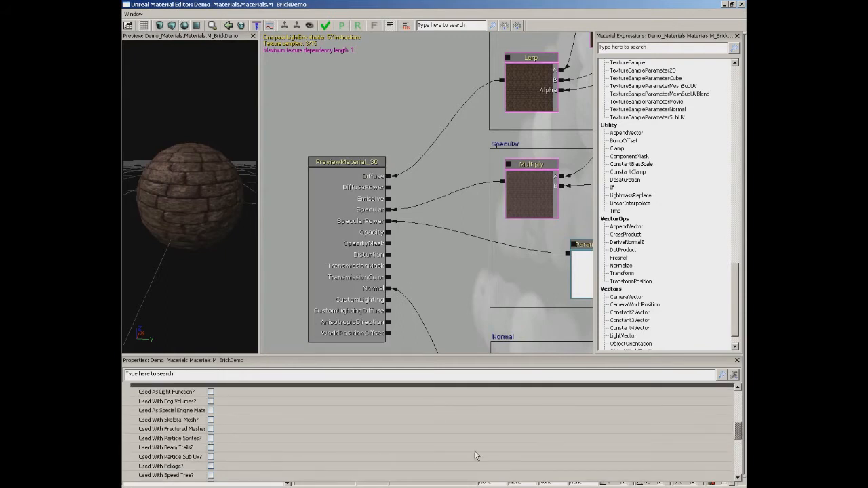
drag(741, 434, 741, 455)
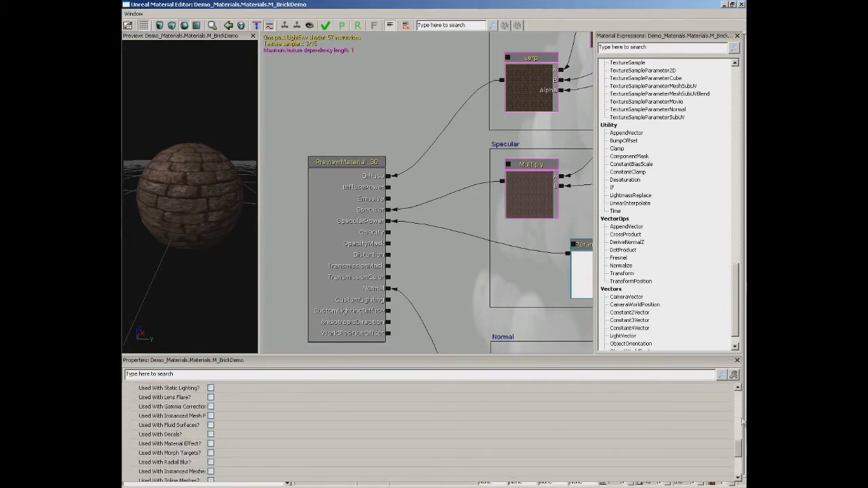
drag(740, 447, 739, 393)
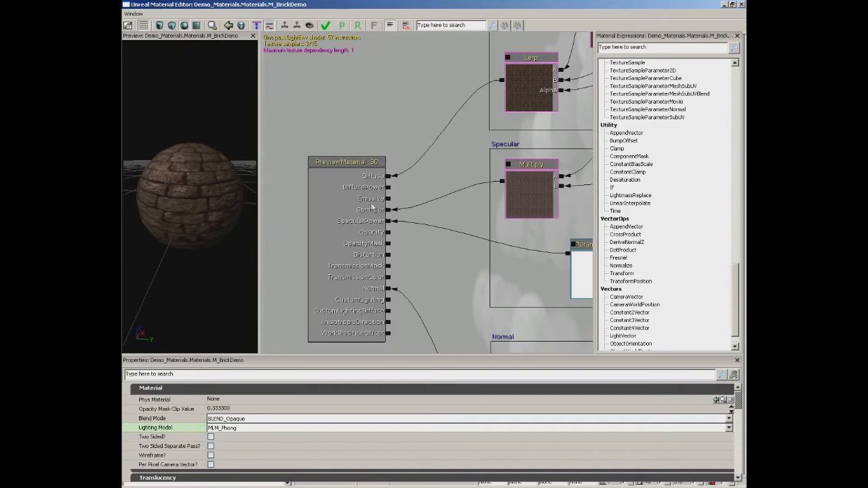
Add a Constant expression beside the main material node and set its R value to 1.
drag(397, 185, 393, 111)
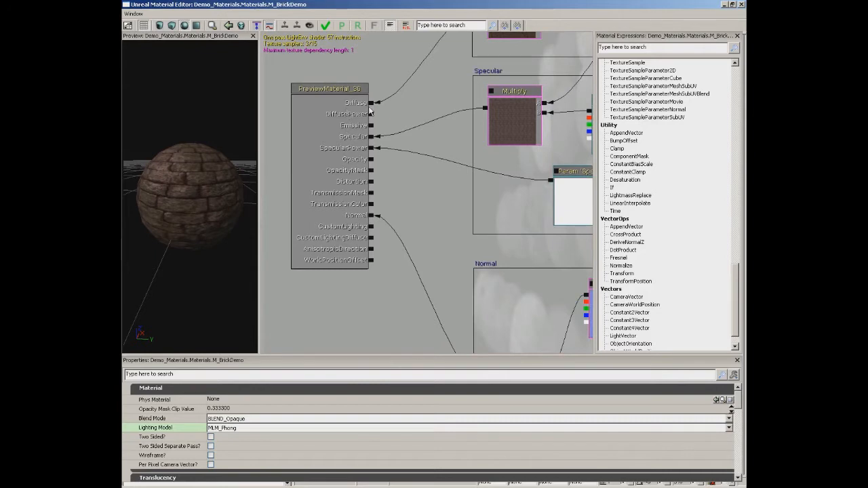
drag(217, 220, 198, 208)
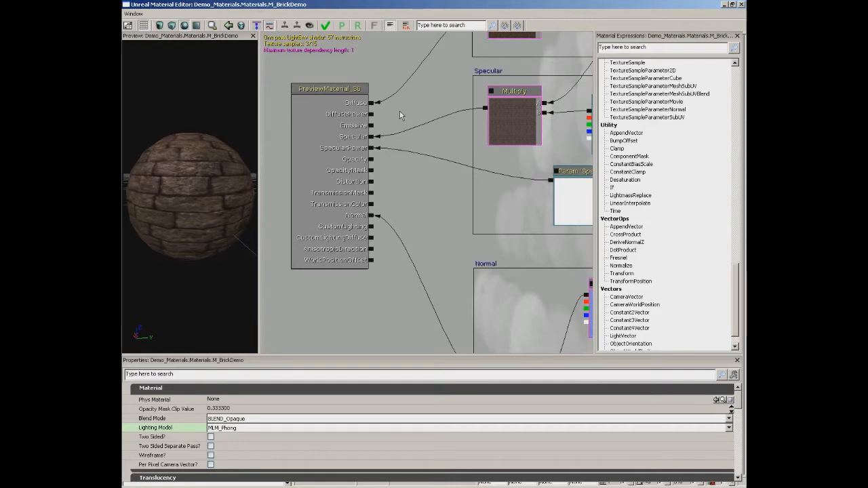
click(416, 101)
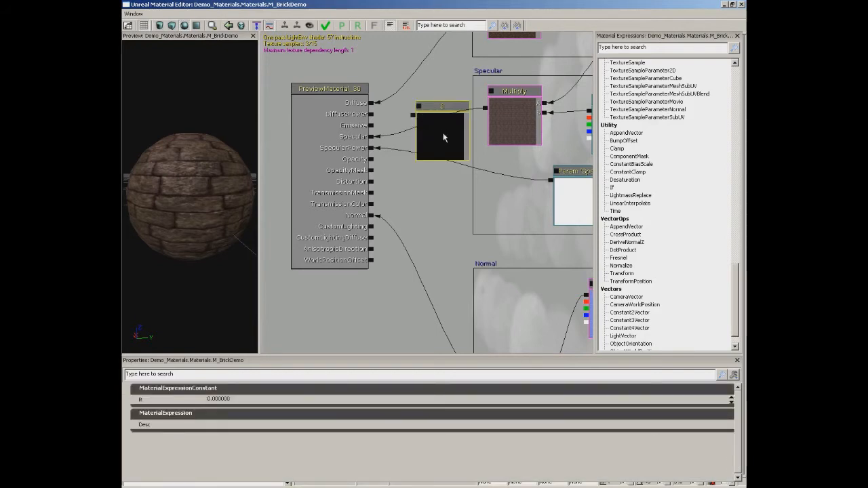
click(218, 399)
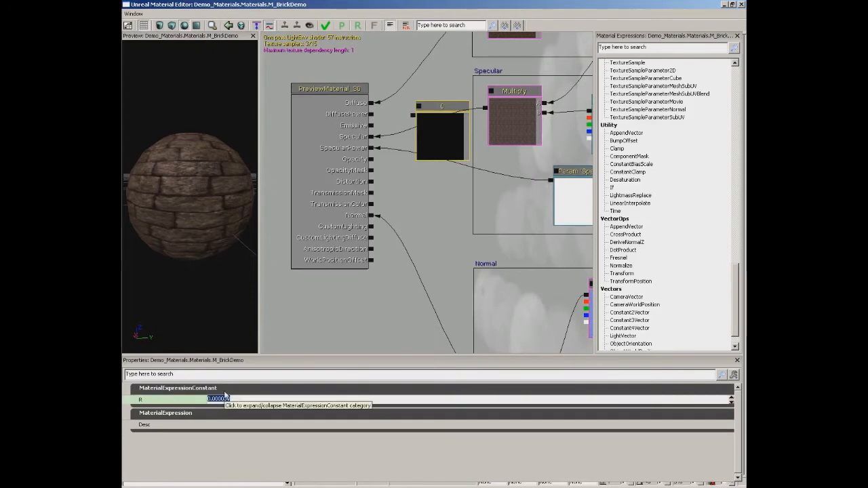
text(1)
key(Return)
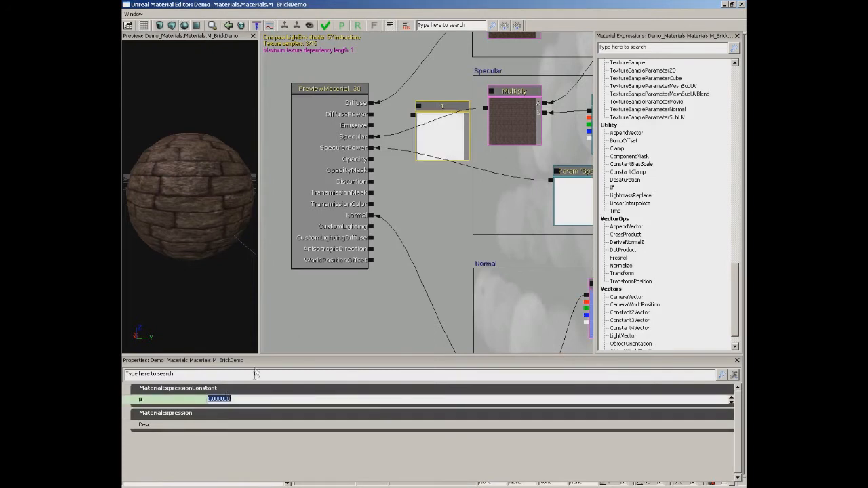
Connect the new constant to the material's DiffusePower channel and inspect the shading on the preview sphere.
click(405, 115)
drag(404, 115, 371, 115)
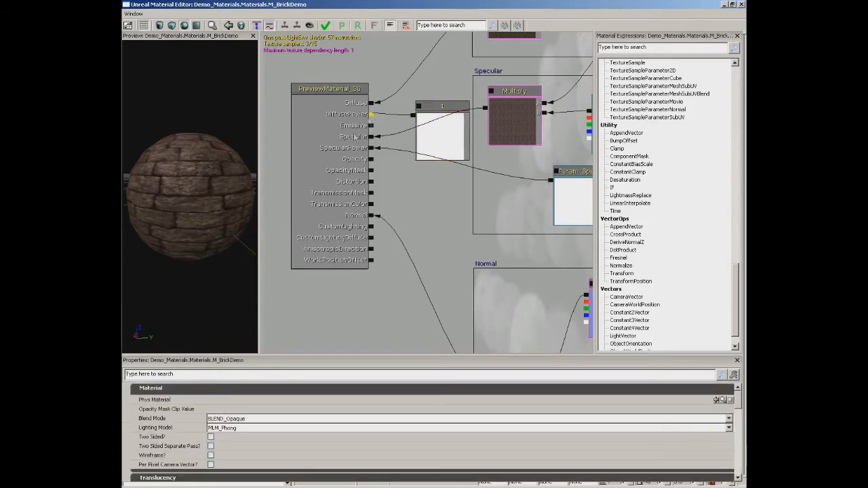
drag(200, 210, 256, 162)
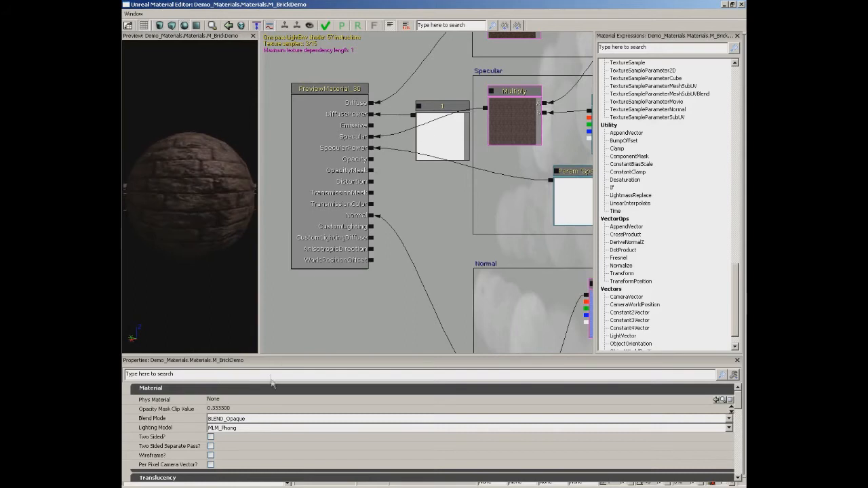
Set the DiffusePower constant's R value to 10 and inspect the brick sphere from several angles.
click(445, 150)
click(218, 398)
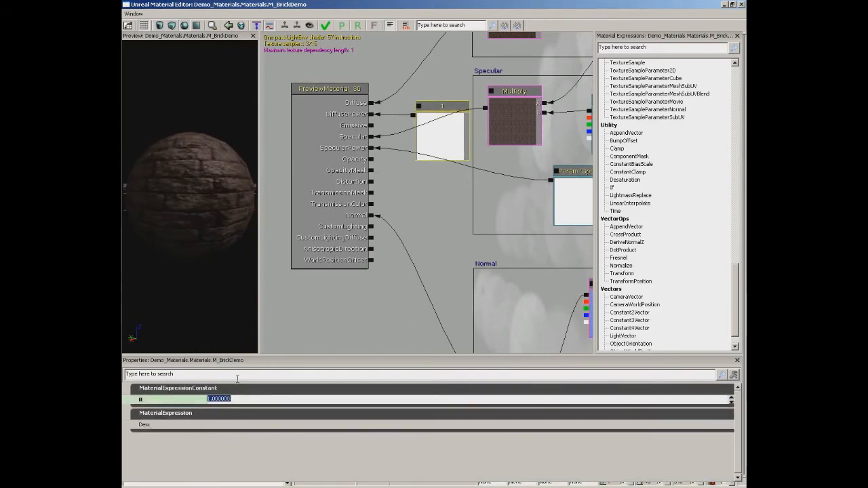
text(10)
key(Return)
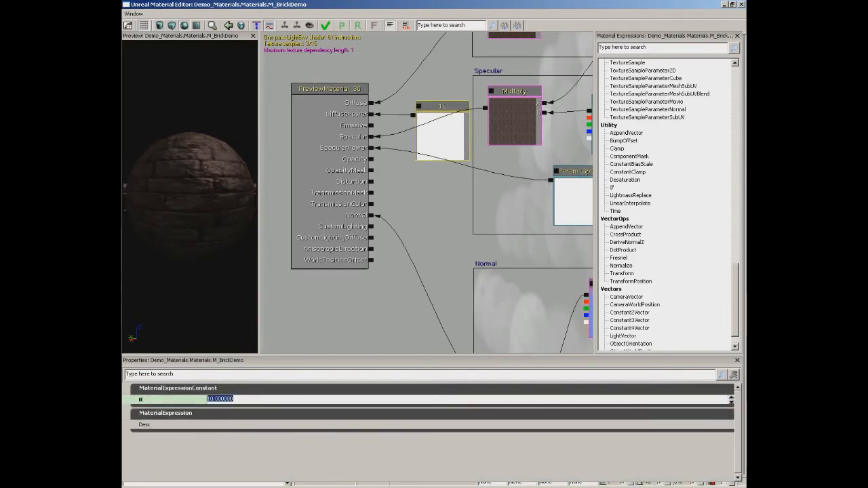
mouse_move(217, 201)
mouse_down()
mouse_move(152, 234)
mouse_move(122, 234)
mouse_move(138, 212)
mouse_move(198, 193)
mouse_move(211, 205)
mouse_up()
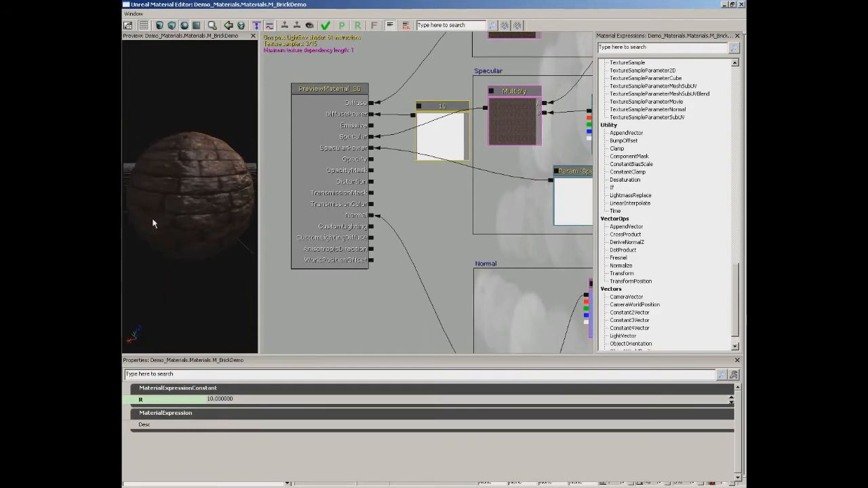
drag(230, 170, 225, 174)
drag(158, 215, 232, 163)
drag(155, 202, 173, 154)
drag(170, 188, 232, 167)
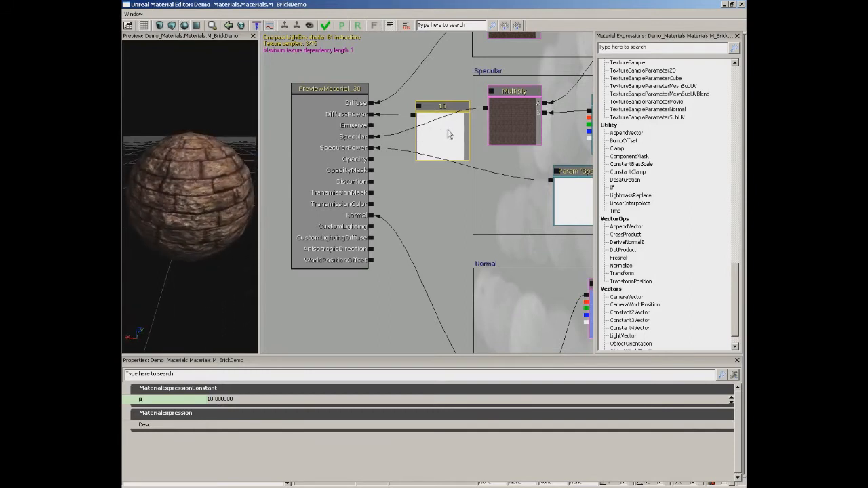
Try 5 and 1 as the constant's R value on the preview sphere, and break its DiffusePower connection.
click(232, 399)
text(5)
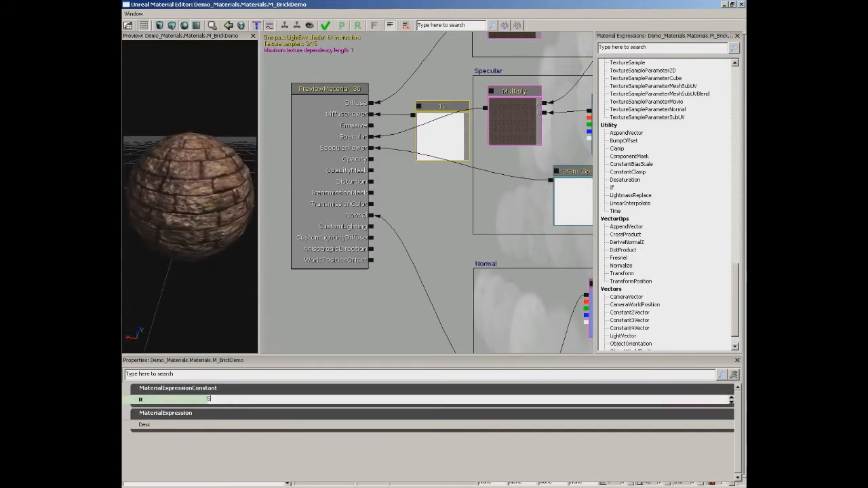
key(Return)
text(1)
key(Return)
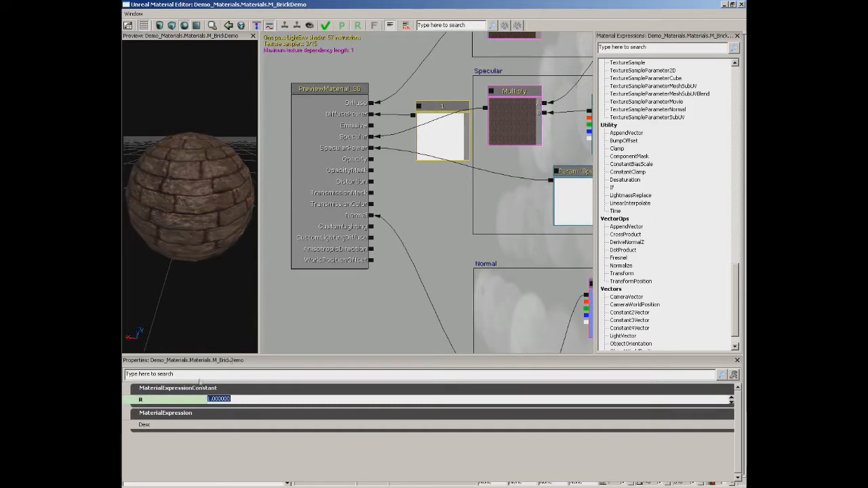
drag(194, 218, 194, 173)
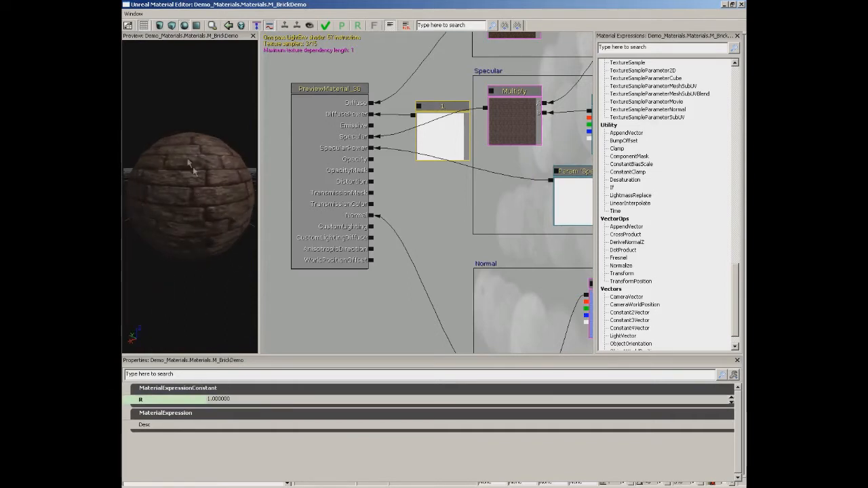
drag(221, 218, 200, 168)
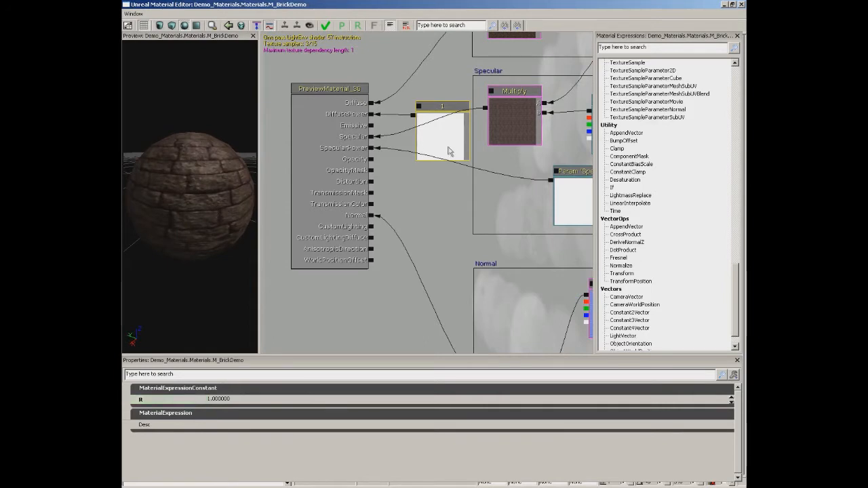
alt+click(414, 116)
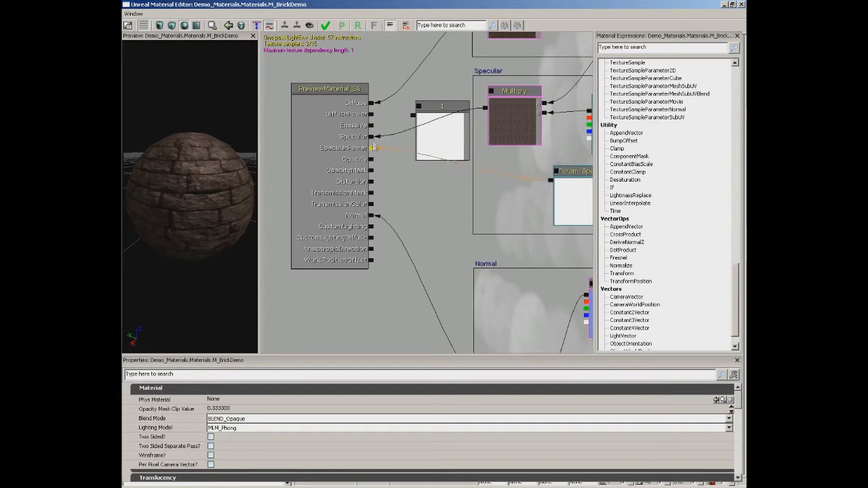
Set the default value of the SpecularColor parameter to white and inspect the highlight on the preview sphere.
drag(423, 188, 319, 220)
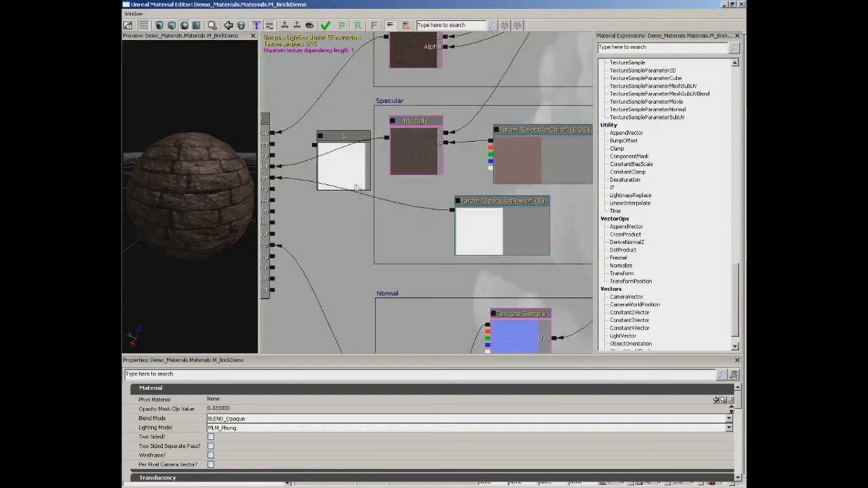
click(352, 176)
click(522, 170)
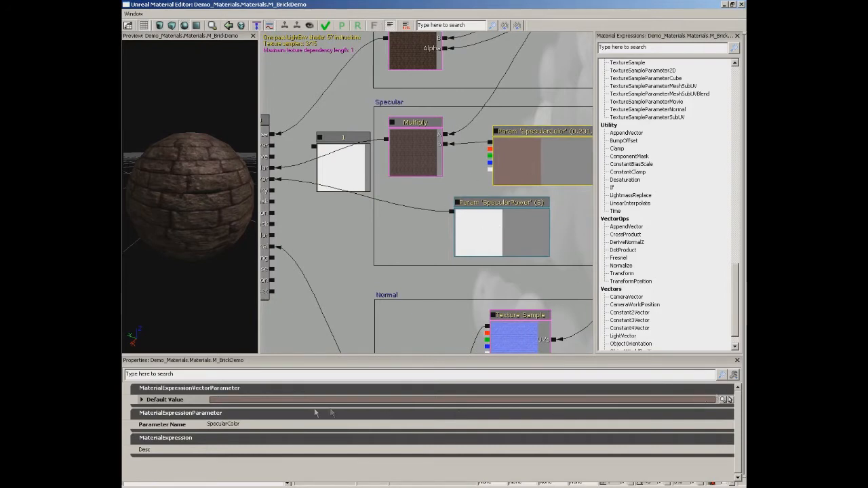
click(723, 400)
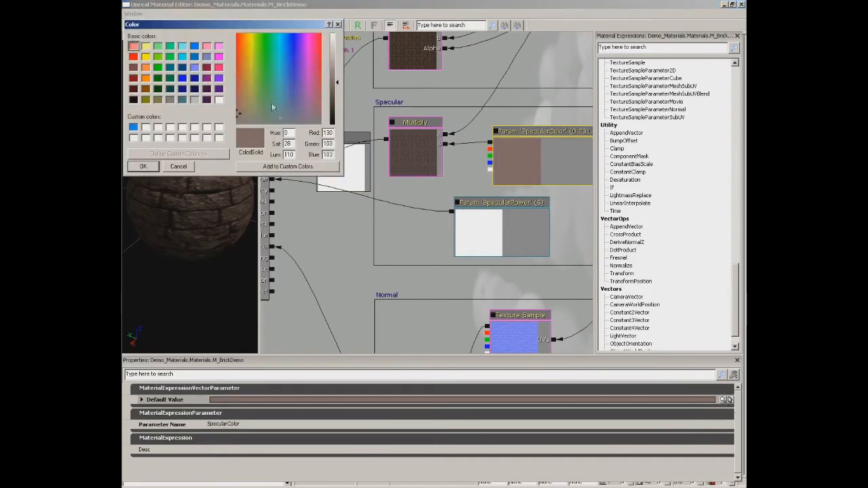
click(219, 100)
click(150, 167)
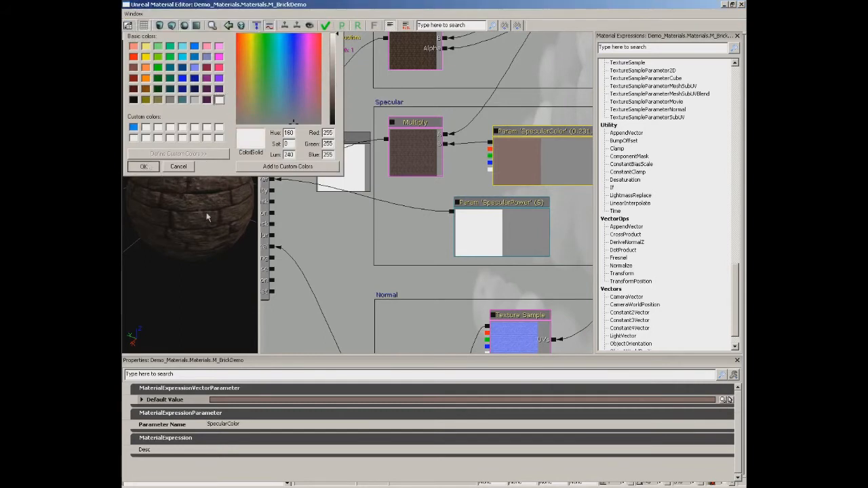
drag(209, 188, 190, 184)
Set the SpecularPower parameter's default value to 1 and inspect the highlight on the brick sphere.
drag(350, 215, 364, 198)
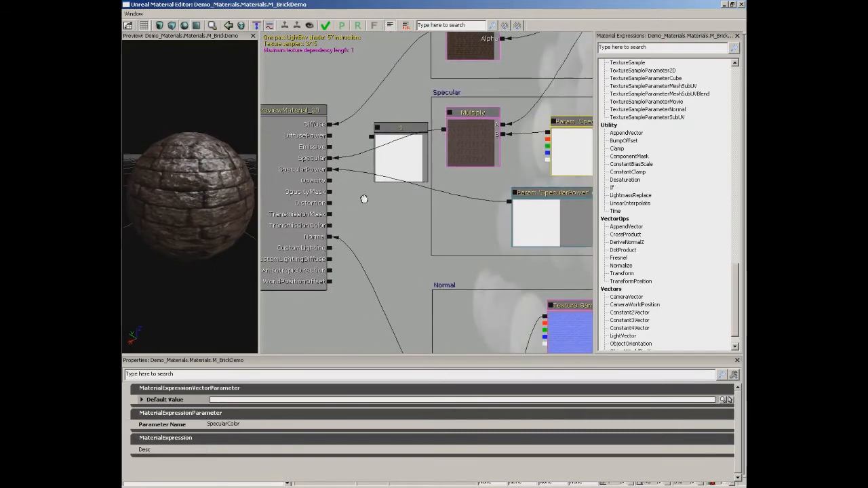
click(547, 227)
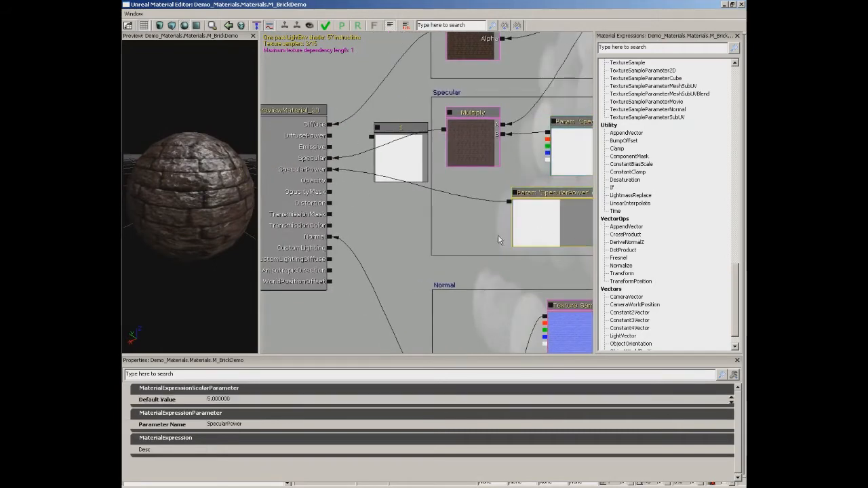
click(235, 399)
drag(210, 283, 229, 275)
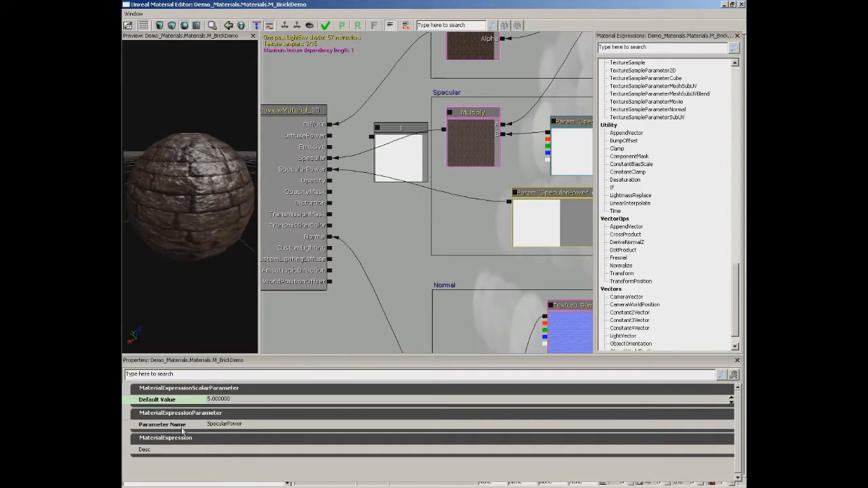
click(230, 399)
text(1)
key(Return)
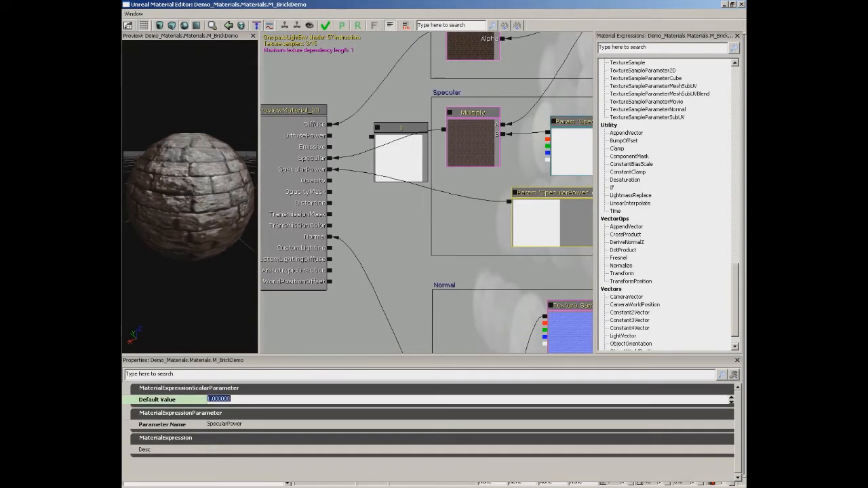
drag(207, 182, 178, 177)
Set the SpecularPower parameter's default value to 10 and check the sphere's highlight.
click(230, 401)
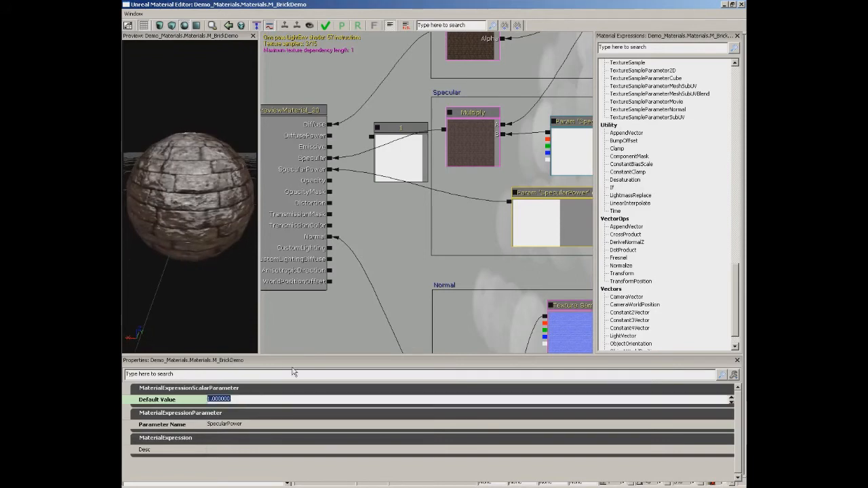
text(10)
key(Return)
mouse_move(196, 230)
mouse_down()
mouse_move(163, 223)
mouse_move(196, 234)
mouse_up()
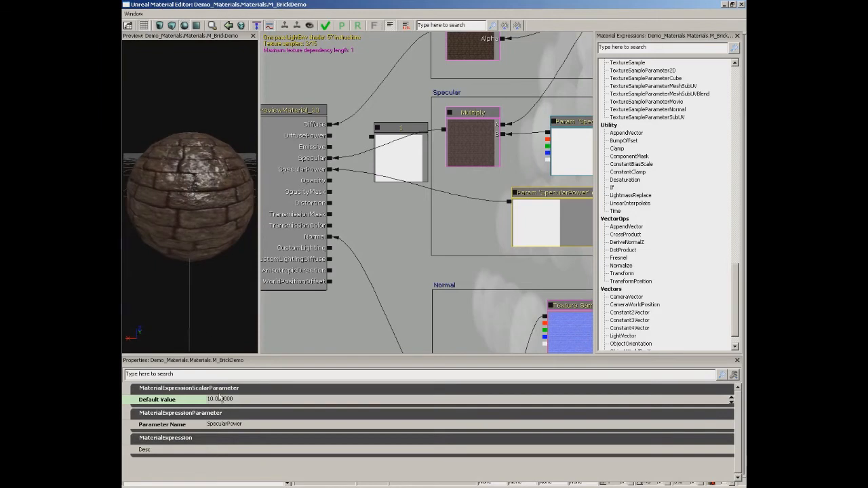
Set the SpecularPower parameter's default value to 20, check the highlight, and display the main material node's properties.
click(219, 399)
text(20)
key(Return)
drag(208, 175, 143, 141)
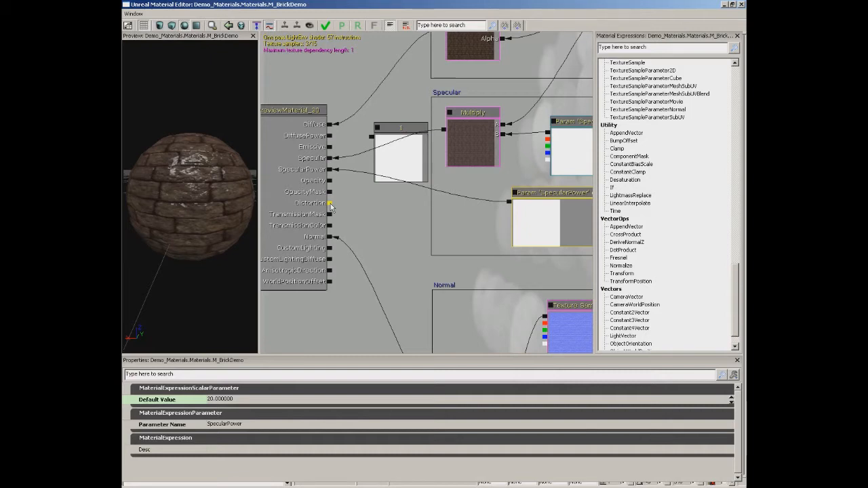
click(314, 197)
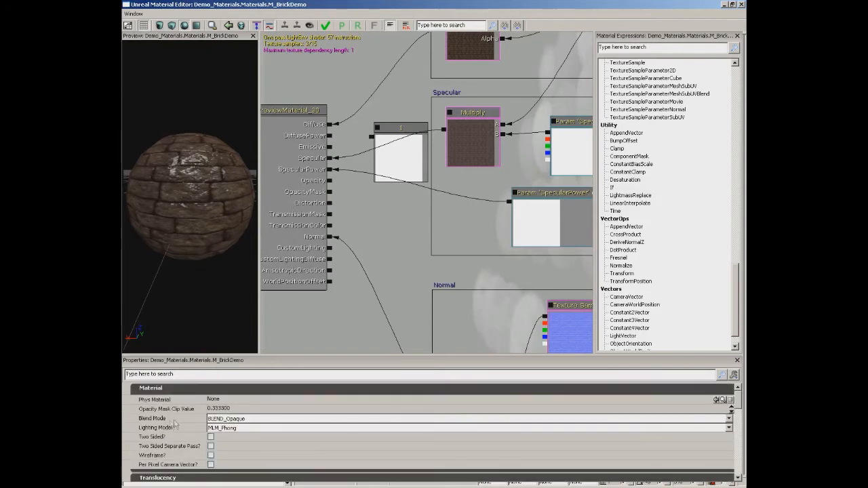
Set the material's blend mode to BLEND_Additive and its lighting model to MLM_Unlit, checking the preview sphere.
click(248, 418)
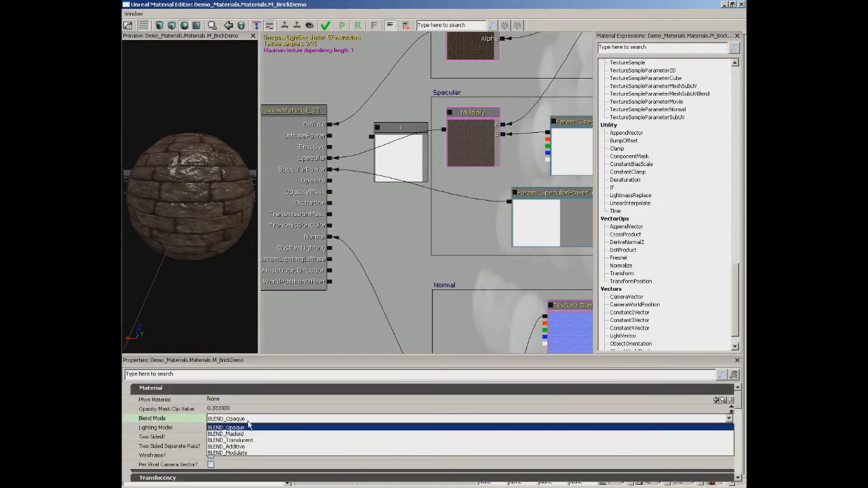
click(251, 448)
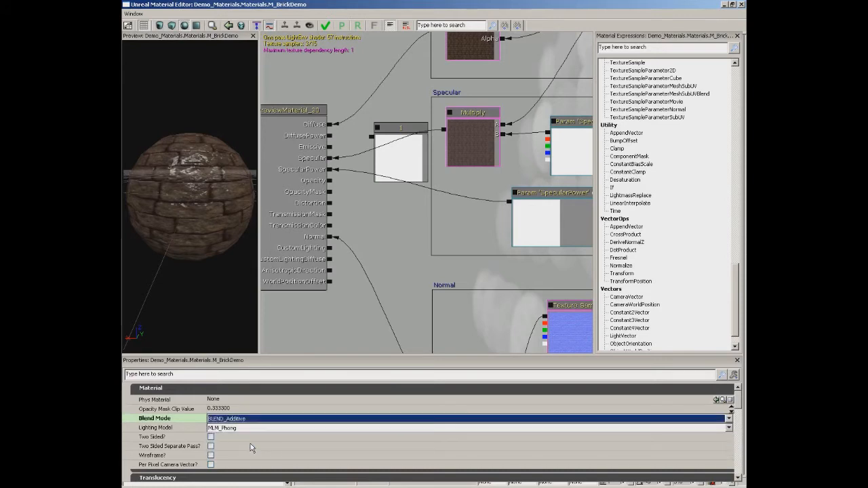
drag(208, 239, 206, 256)
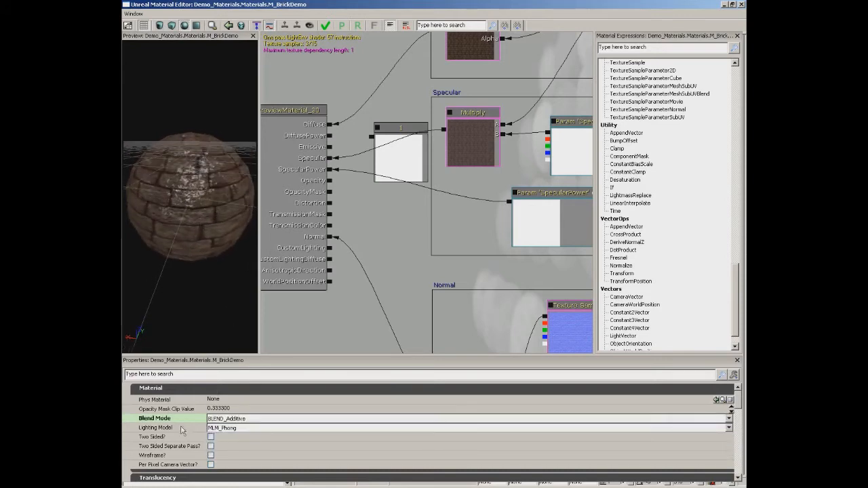
click(229, 427)
click(235, 450)
drag(202, 215, 186, 228)
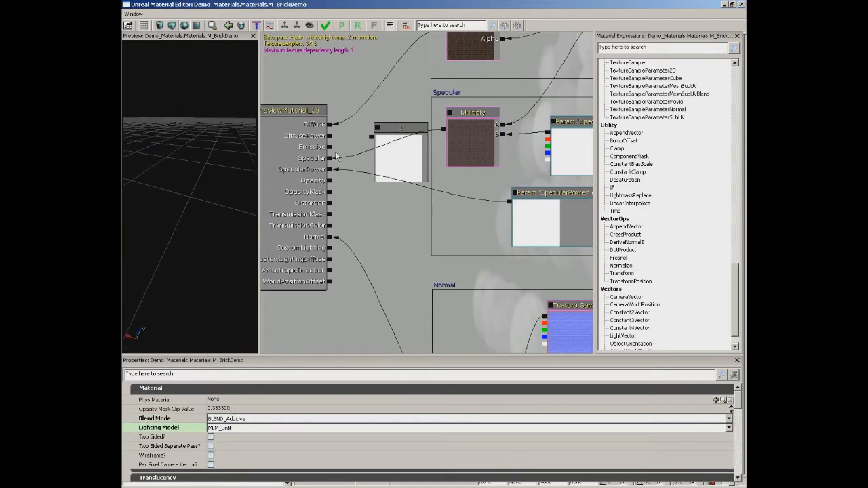
Connect the normal map Add node's output to the Distortion channel and inspect the preview from several angles.
drag(439, 297, 468, 243)
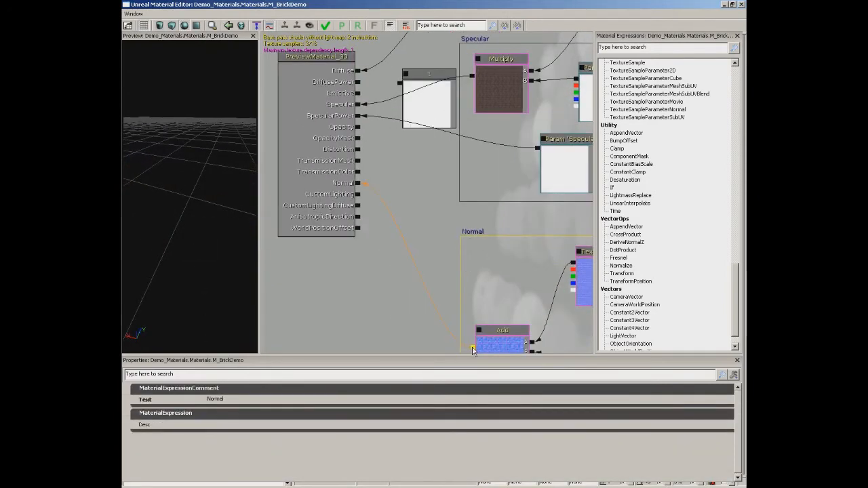
drag(472, 350, 473, 347)
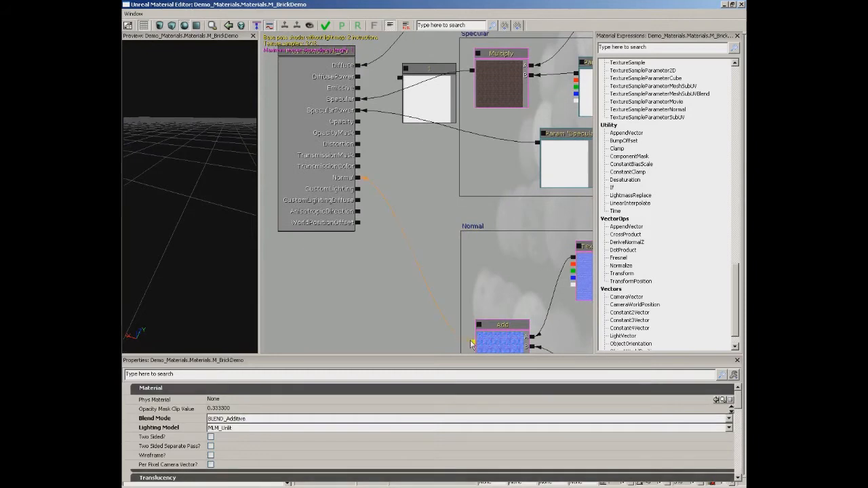
drag(418, 272, 357, 144)
drag(219, 153, 209, 153)
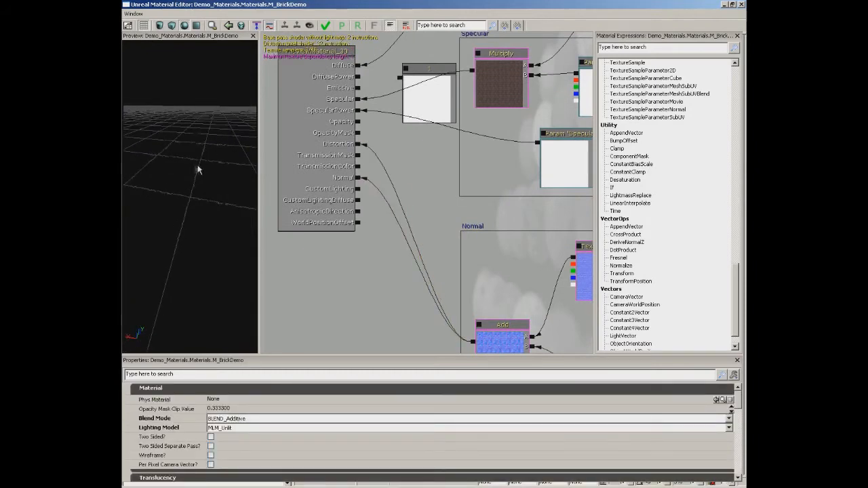
mouse_move(172, 194)
mouse_down()
mouse_move(200, 161)
mouse_move(176, 205)
mouse_up()
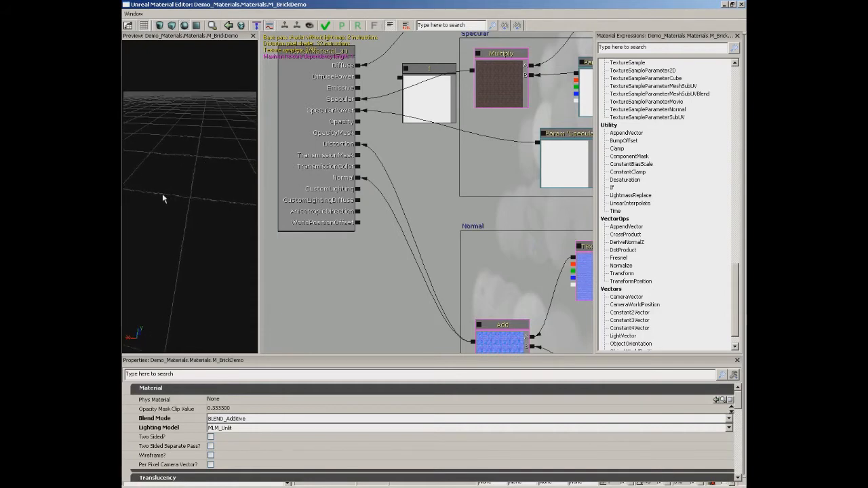
drag(209, 180, 146, 101)
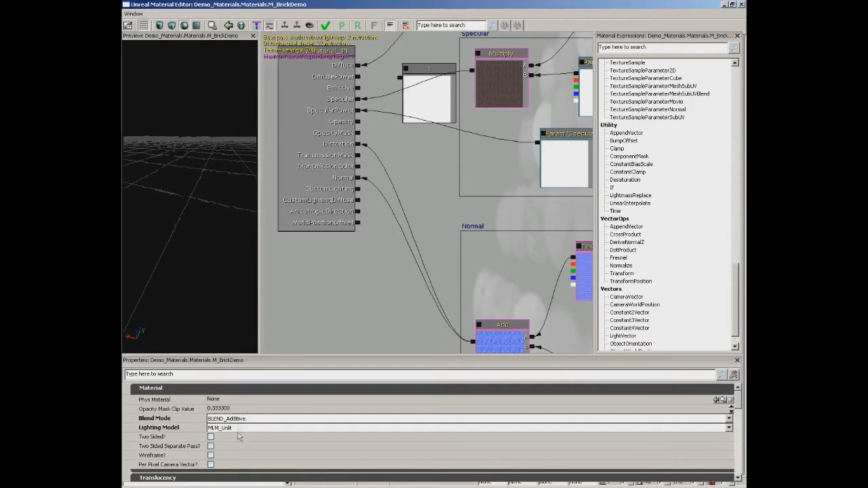
Return the material to BLEND_Opaque and MLM_Phong, and break the Distortion channel's connection.
click(238, 421)
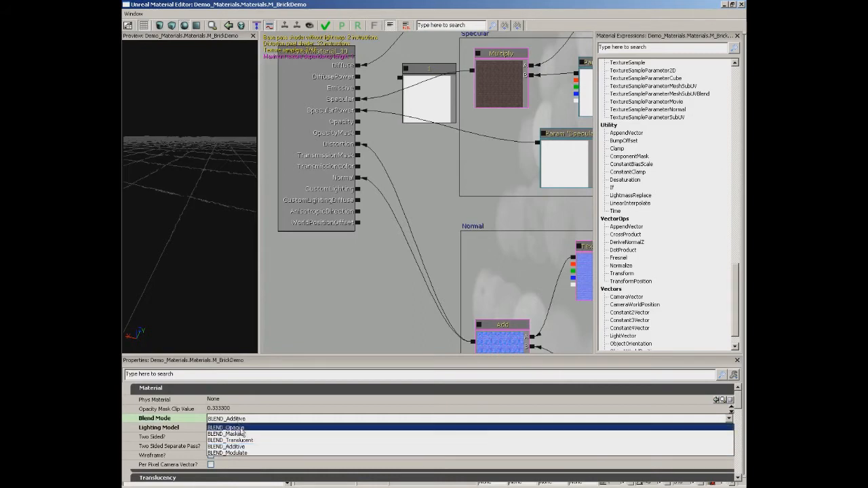
click(239, 433)
click(238, 429)
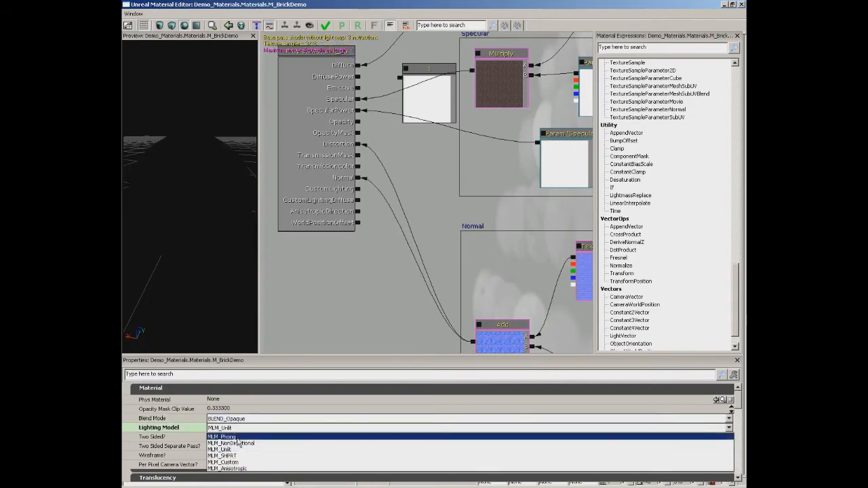
click(238, 438)
alt+click(357, 145)
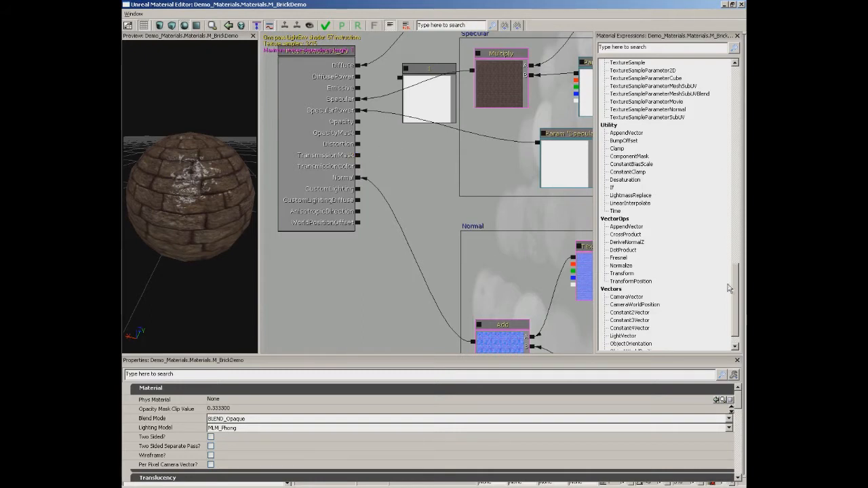
Add a VectorParameter node beside the main material node and set its default colour to RGB 240, 19, 19.
scroll(736, 299, down, 1)
drag(737, 298, 737, 196)
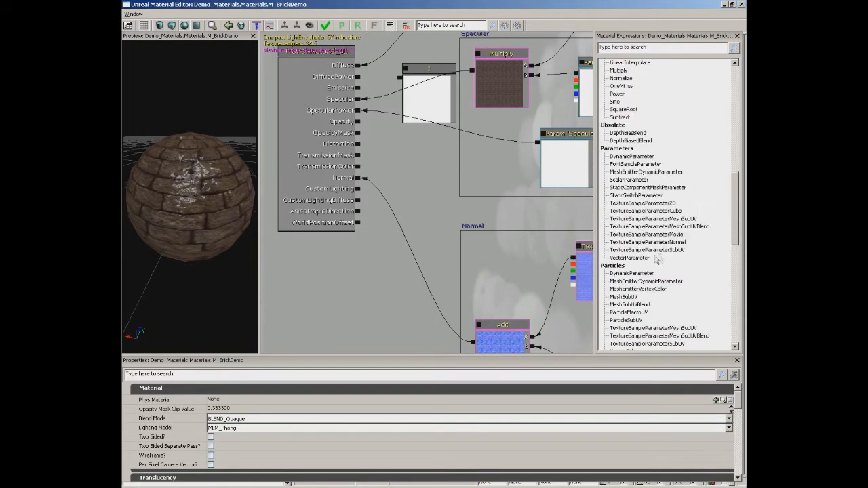
click(423, 169)
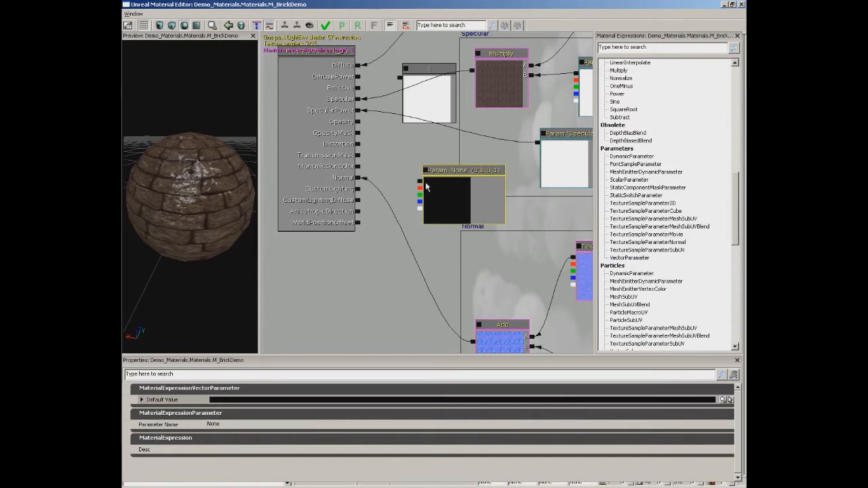
click(727, 400)
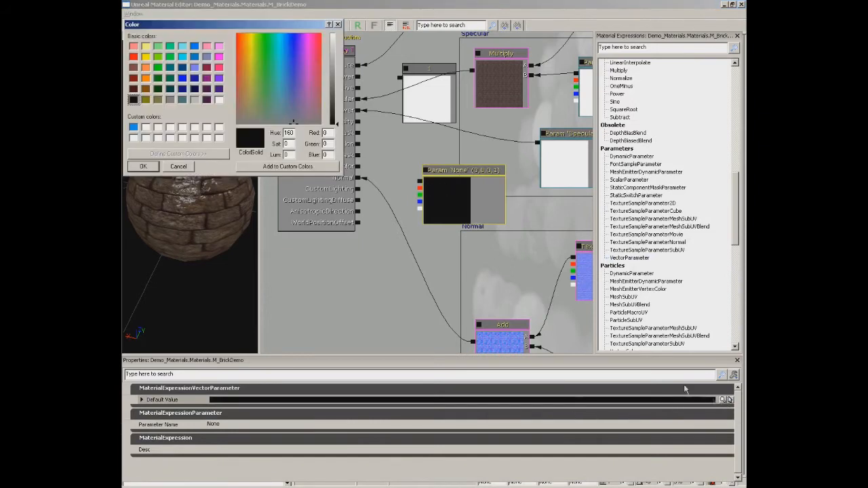
click(237, 49)
click(335, 83)
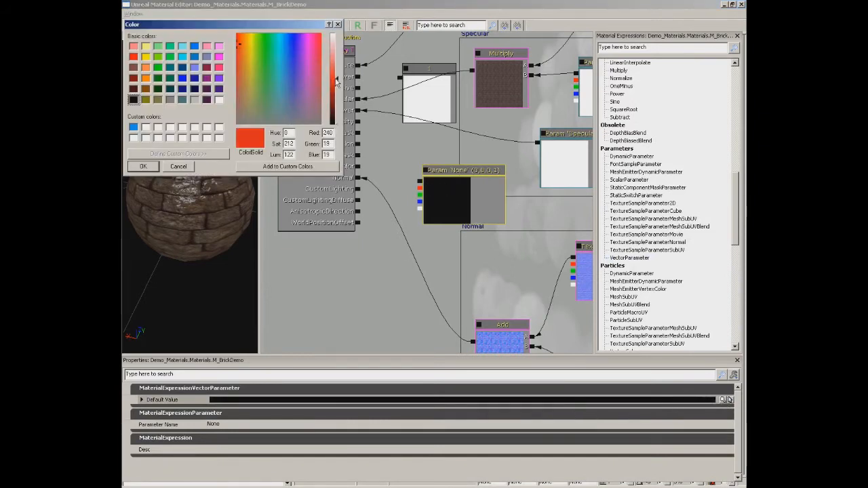
click(143, 166)
Connect the red vector parameter to the TransmissionColor channel and inspect the preview sphere from different light angles.
drag(419, 181, 358, 170)
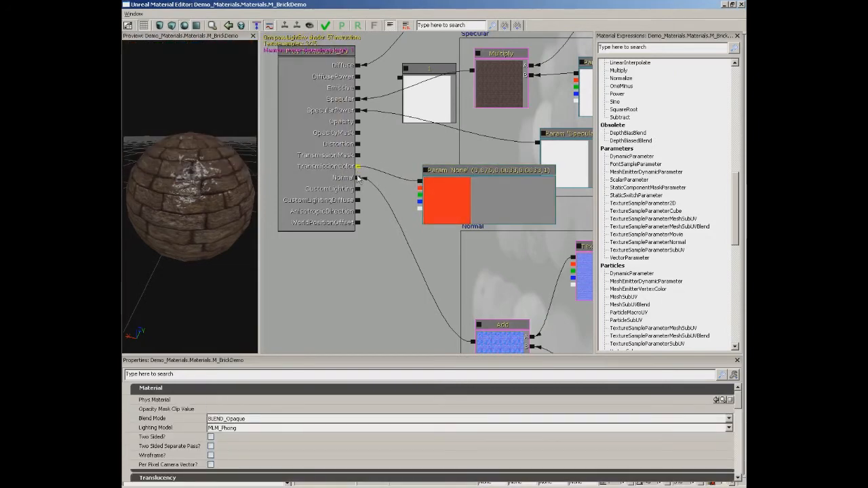
drag(217, 221, 150, 179)
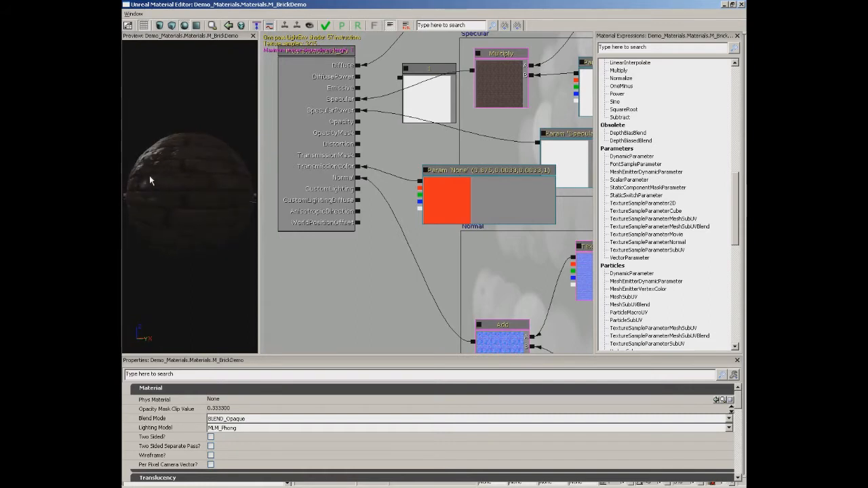
mouse_move(227, 164)
mouse_down()
mouse_move(204, 169)
mouse_move(225, 166)
mouse_up()
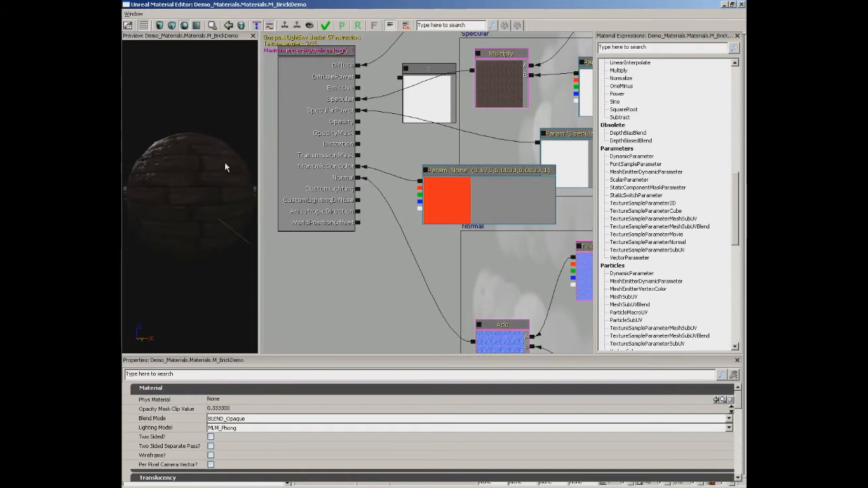
Connect the constant 1 node to the TransmissionMask channel and inspect the transmission effect around the sphere.
drag(459, 192, 467, 214)
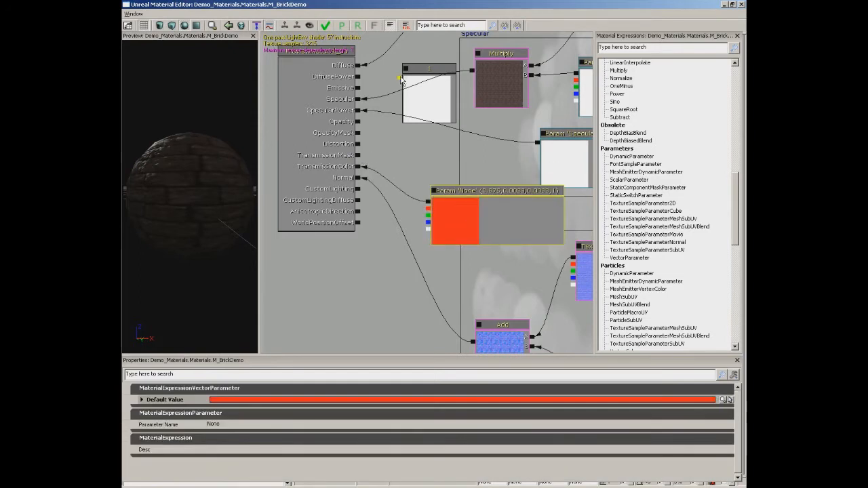
click(400, 80)
drag(400, 78, 357, 155)
drag(209, 192, 246, 120)
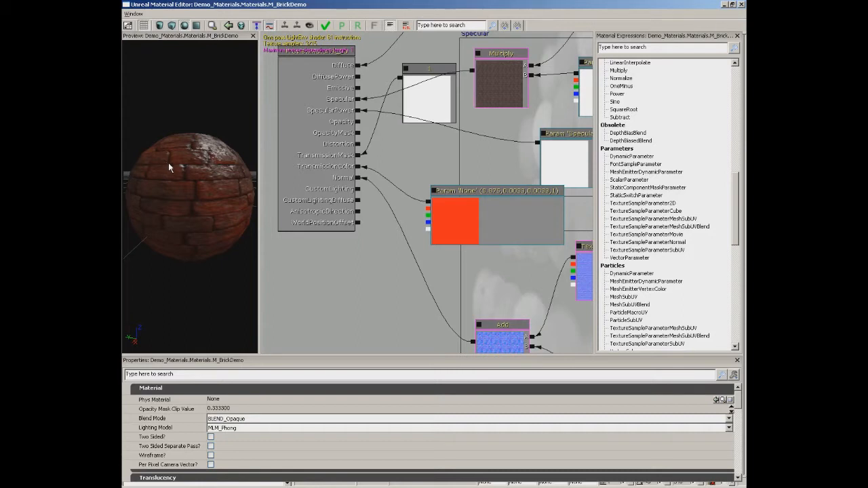
mouse_move(188, 159)
mouse_down()
mouse_move(196, 146)
mouse_move(188, 176)
mouse_move(214, 140)
mouse_move(185, 90)
mouse_move(123, 165)
mouse_move(123, 182)
mouse_move(190, 144)
mouse_move(163, 153)
mouse_move(133, 136)
mouse_move(196, 139)
mouse_move(257, 105)
mouse_move(196, 97)
mouse_move(167, 107)
mouse_move(154, 98)
mouse_move(184, 101)
mouse_up()
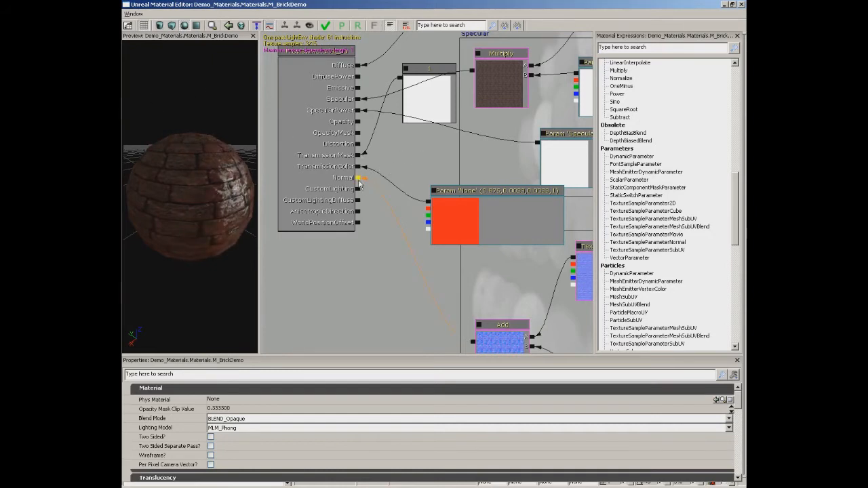
drag(378, 232, 382, 196)
drag(239, 204, 125, 144)
right_drag(208, 194, 218, 177)
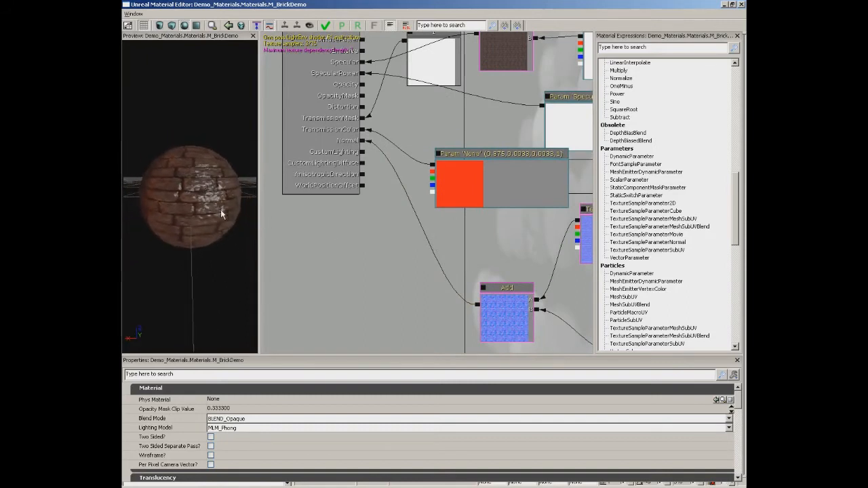
drag(218, 177, 164, 166)
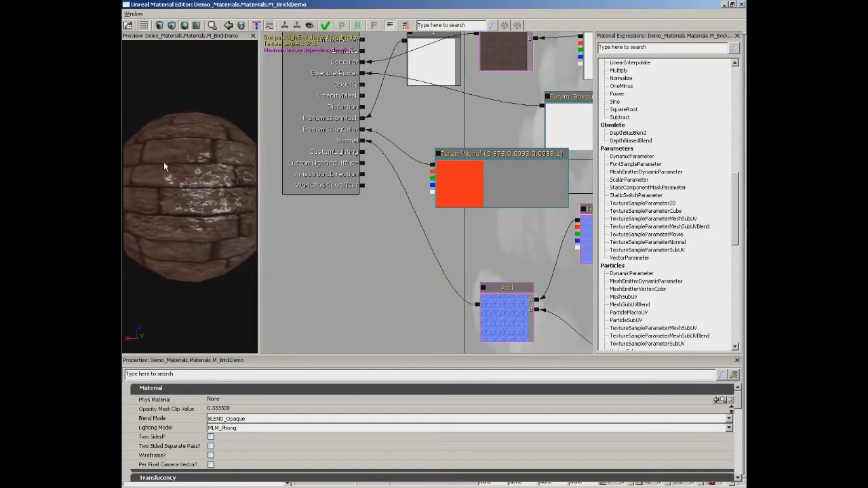
Delete the red vector parameter node and break the TransmissionMask channel's connection.
click(452, 192)
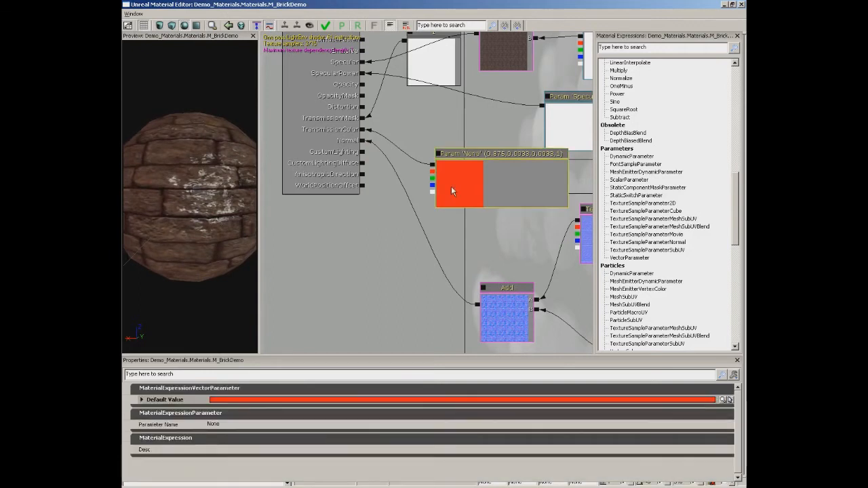
key(Delete)
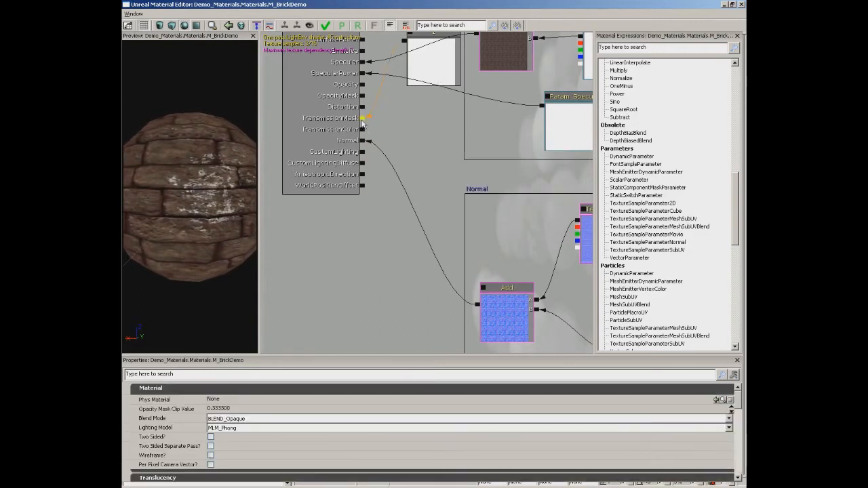
drag(381, 141, 389, 146)
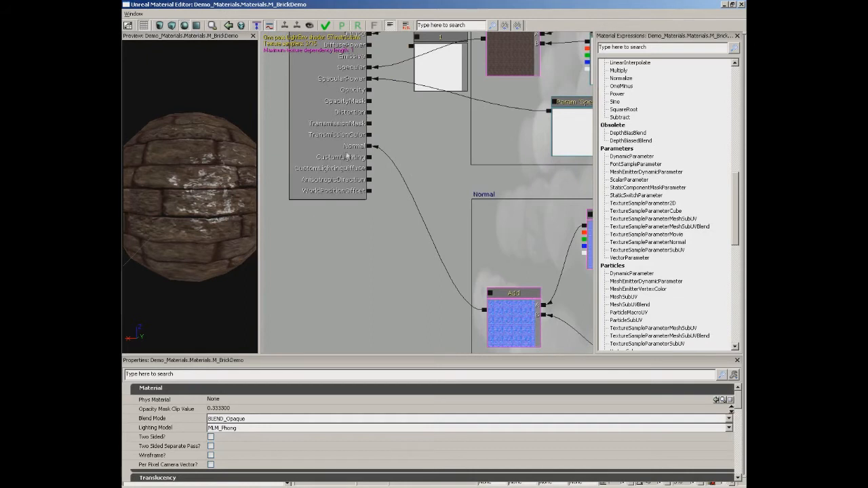
Break the Normal channel's connection to compare the sphere's shading, and reconnect the Add node to Normal.
alt+click(370, 147)
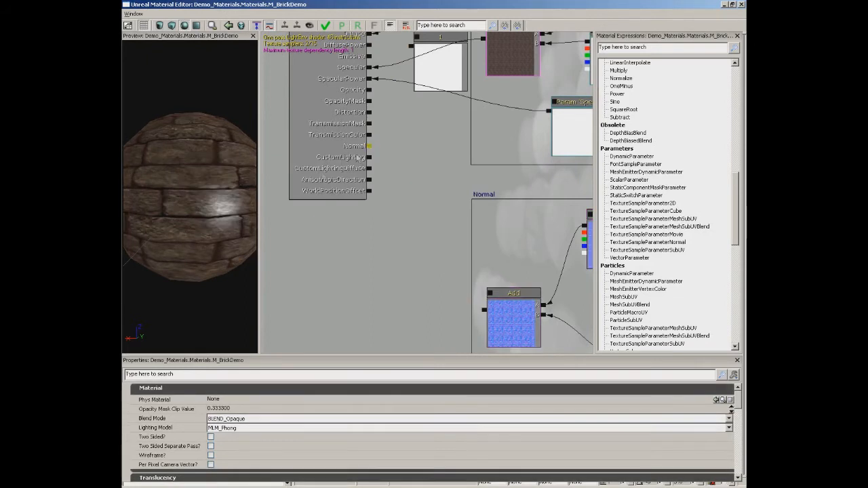
drag(131, 133, 193, 169)
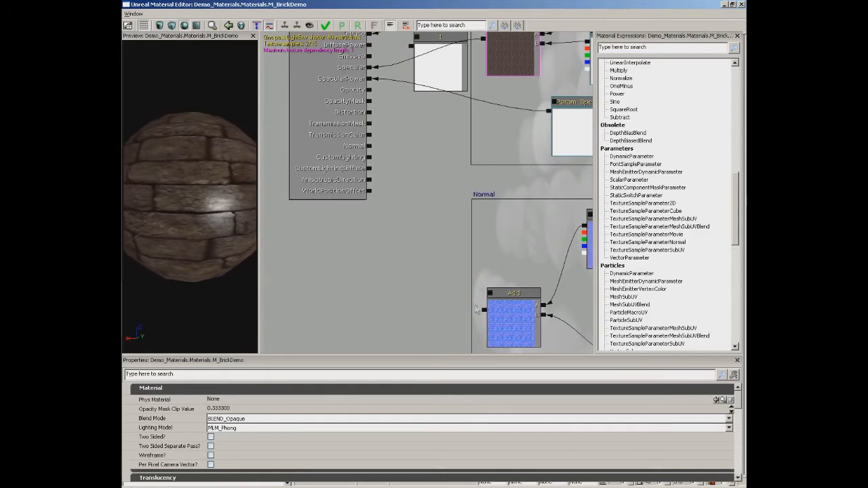
drag(483, 309, 369, 146)
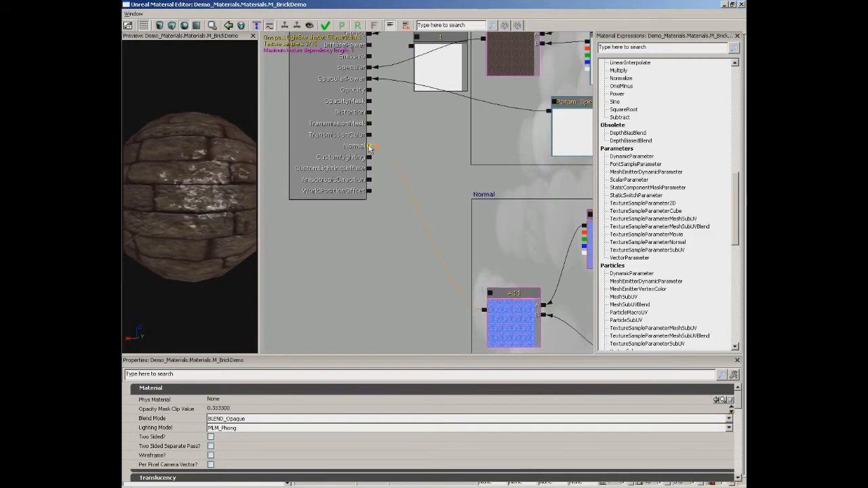
drag(175, 162, 198, 172)
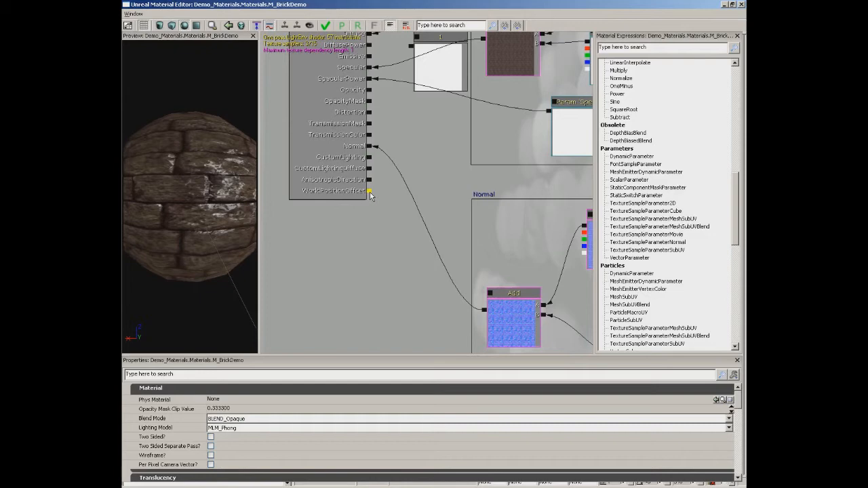
drag(406, 156, 412, 199)
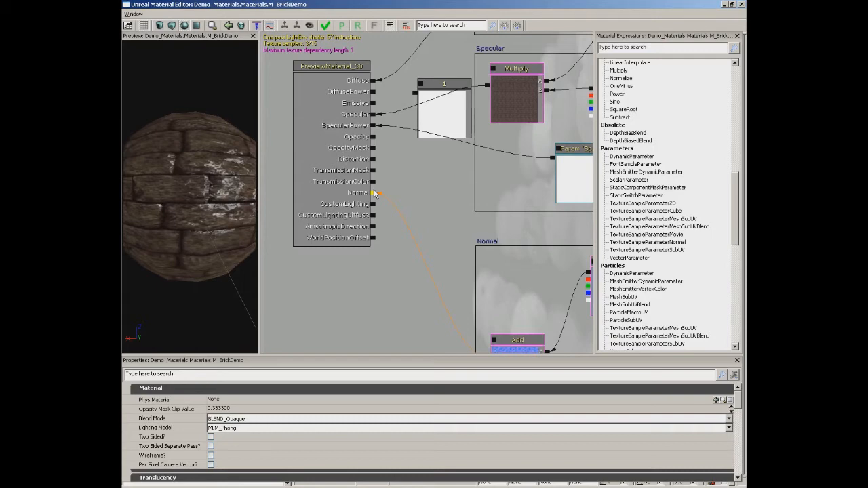
scroll(410, 227, down, 2)
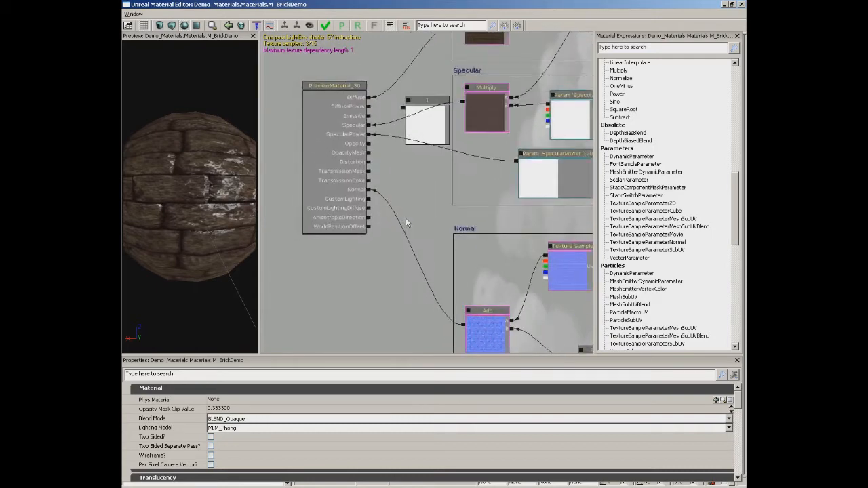
scroll(407, 237, up, 1)
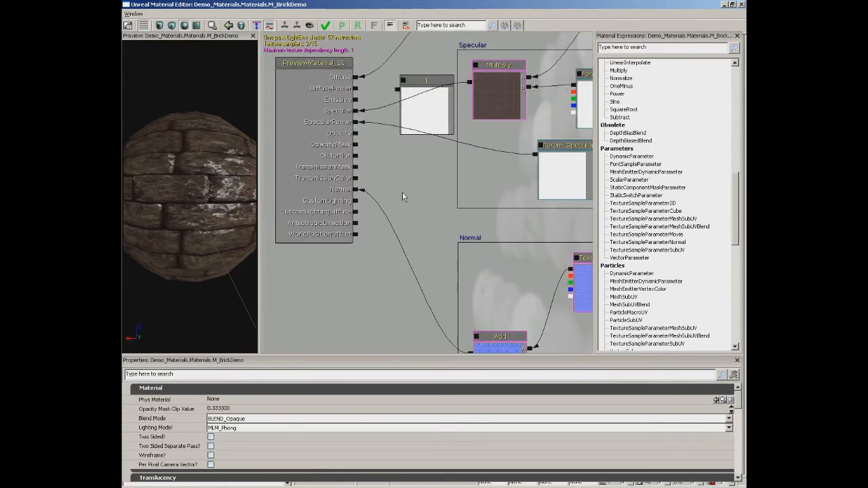
scroll(405, 203, up, 1)
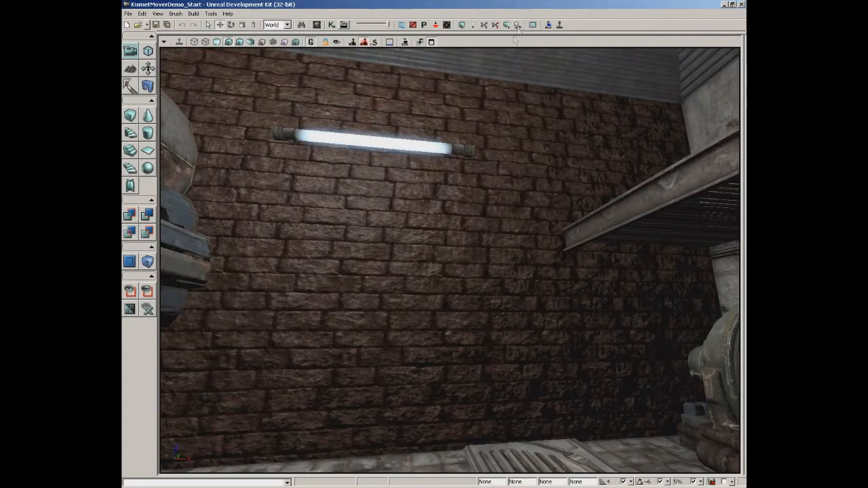
Switch to Photoshop to show the wall_stone_blocks_light.tga texture.
key(alt+Tab)
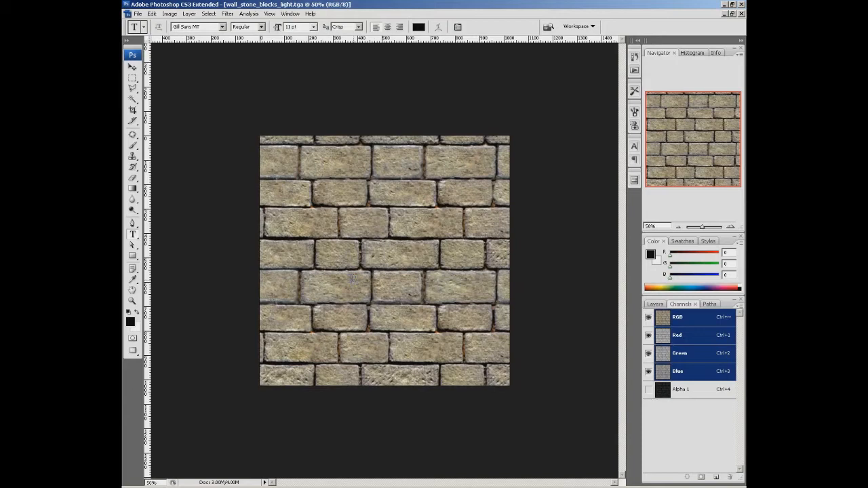
Examine the Alpha 1 channel of wall_stone_blocks_light.tga, and that of wall_stone_blocks_normal.TGA.
click(660, 392)
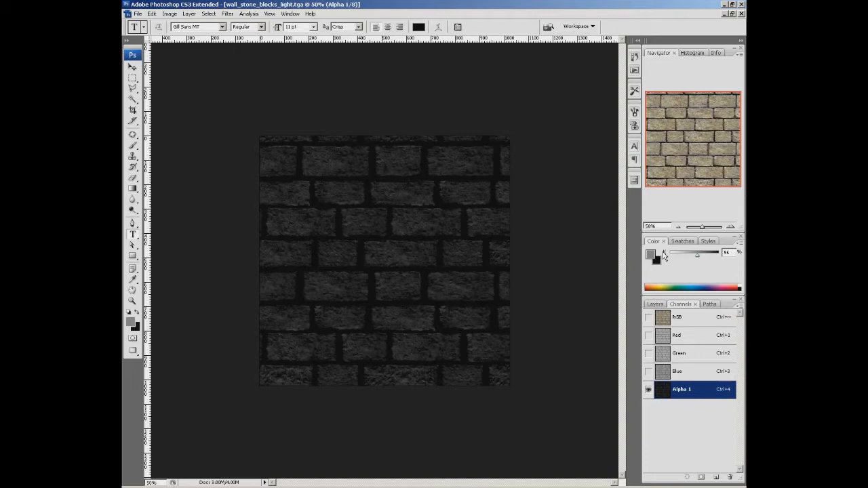
click(290, 14)
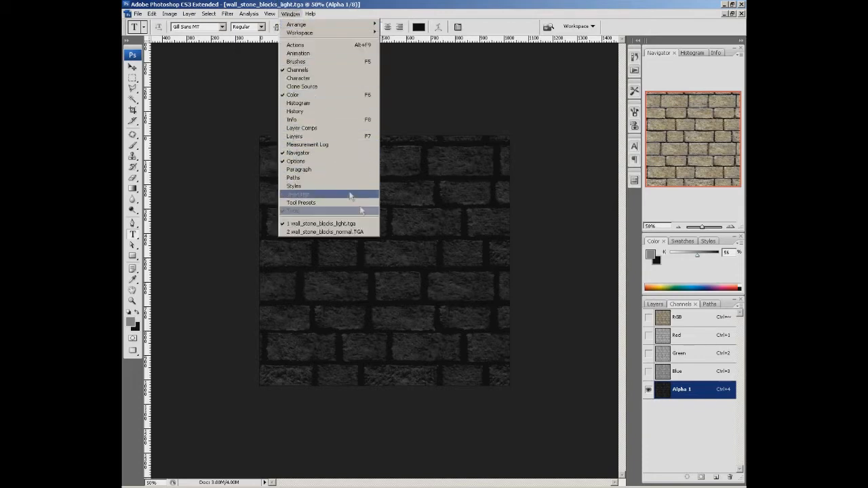
click(362, 233)
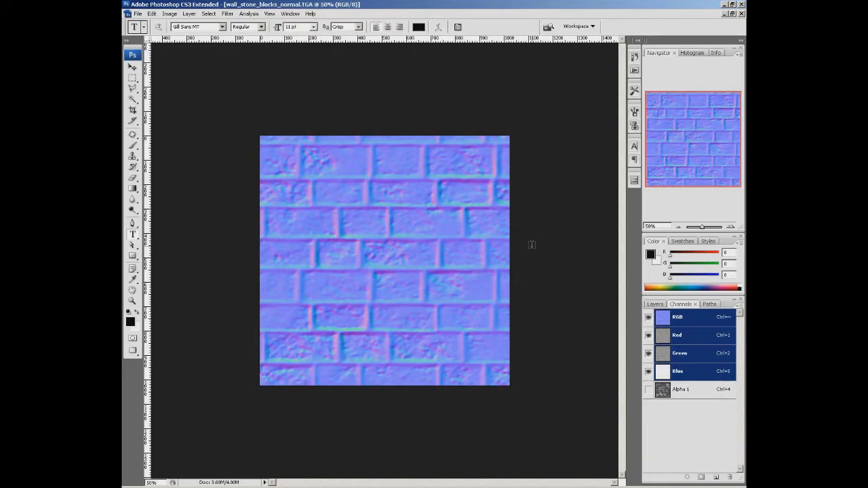
click(668, 390)
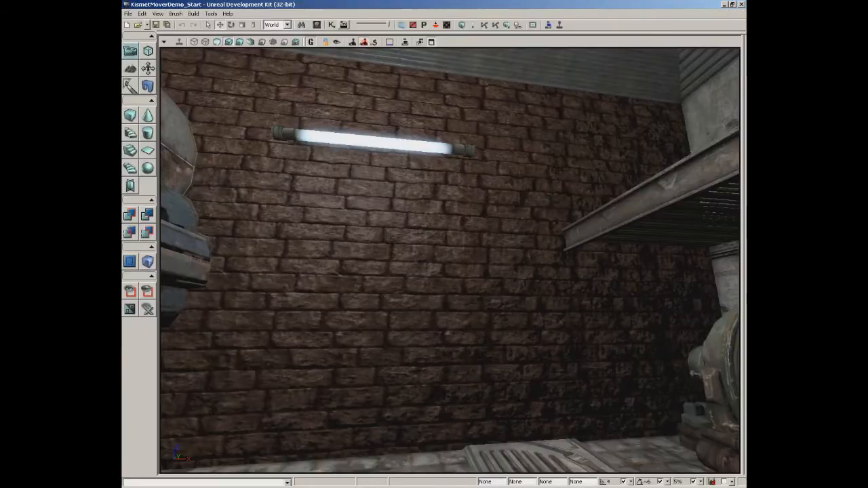
In the Unreal editor's Content Browser, create a material named M_BrickDemo in package Demo_Materials, group Materials.
click(316, 25)
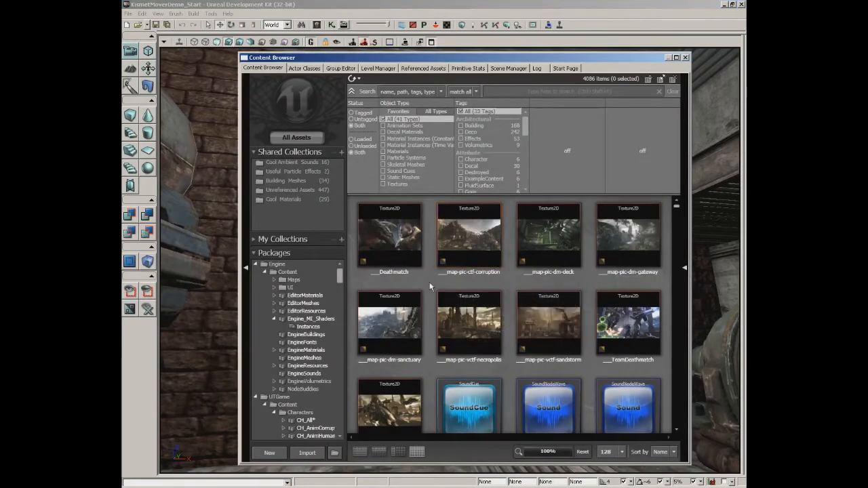
right_click(429, 287)
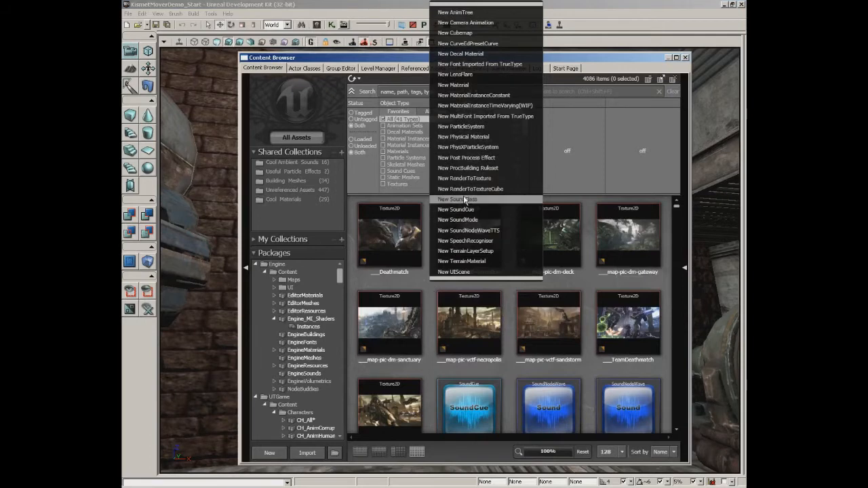
click(466, 85)
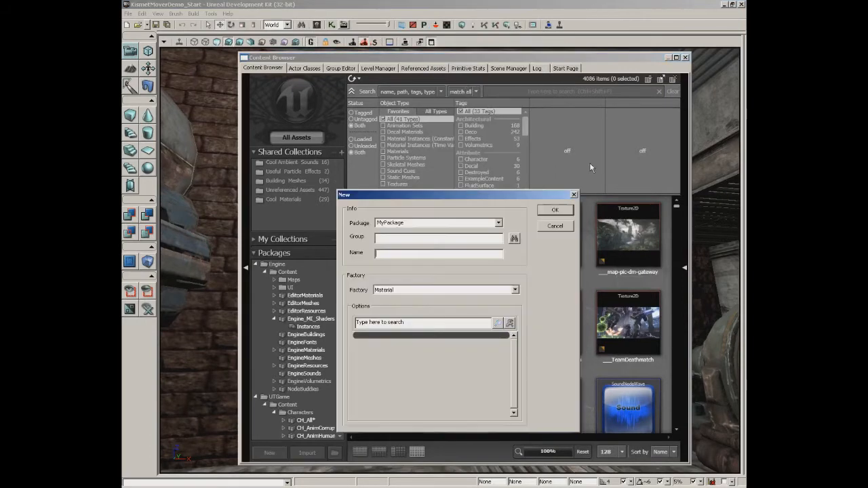
double_click(414, 224)
text(Demo_Materials)
key(BackSpace)
key(BackSpace)
key(BackSpace)
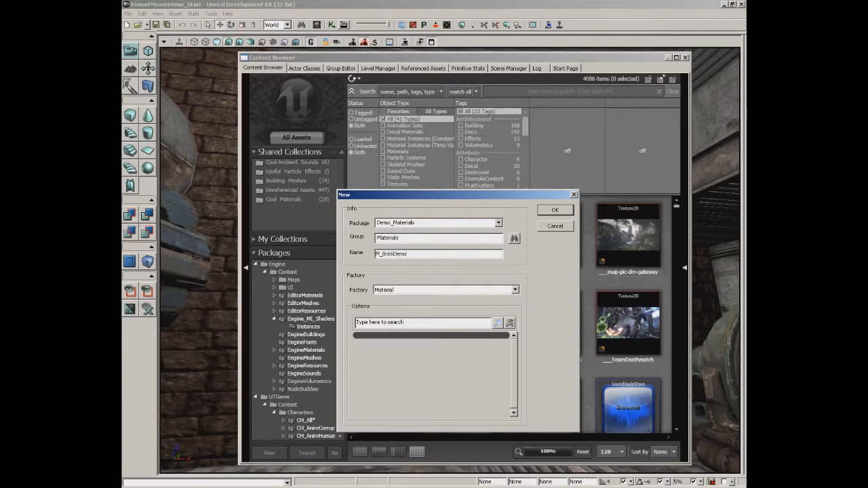
key(Return)
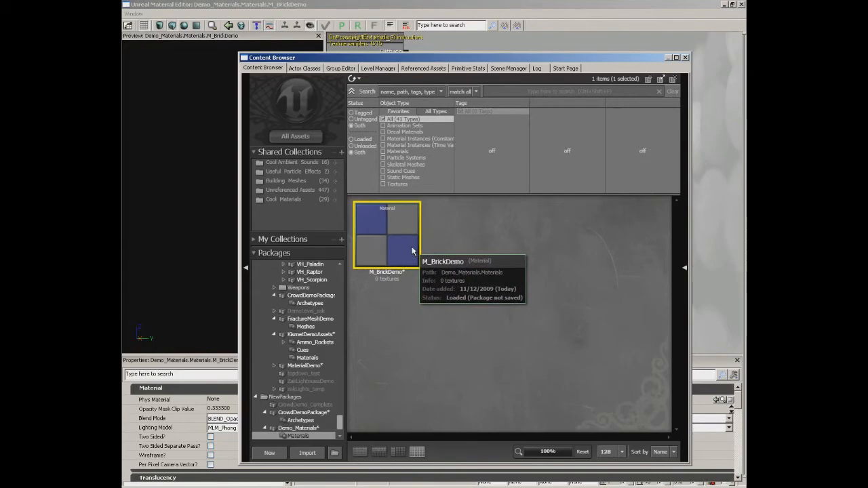
Return from the Material Editor to the Content Browser and choose wall_stone_blocks_light.tga and wall_stone_blocks_normal.TGA for import.
drag(511, 58, 499, 273)
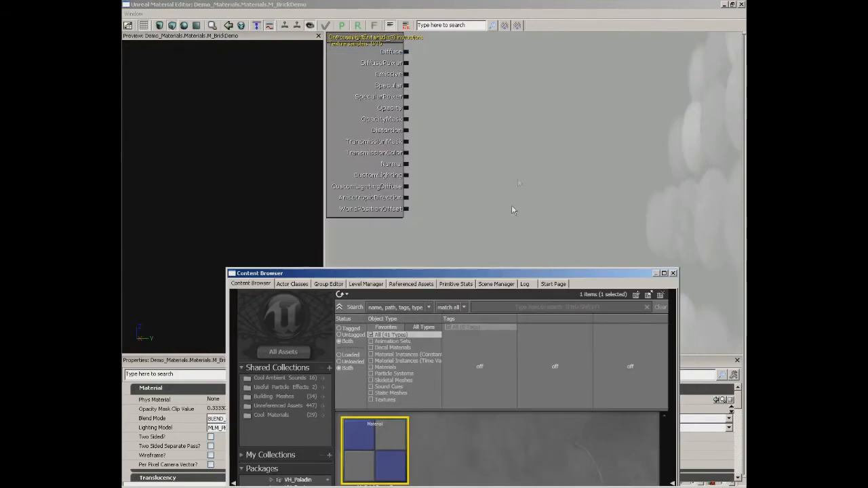
drag(488, 121, 539, 178)
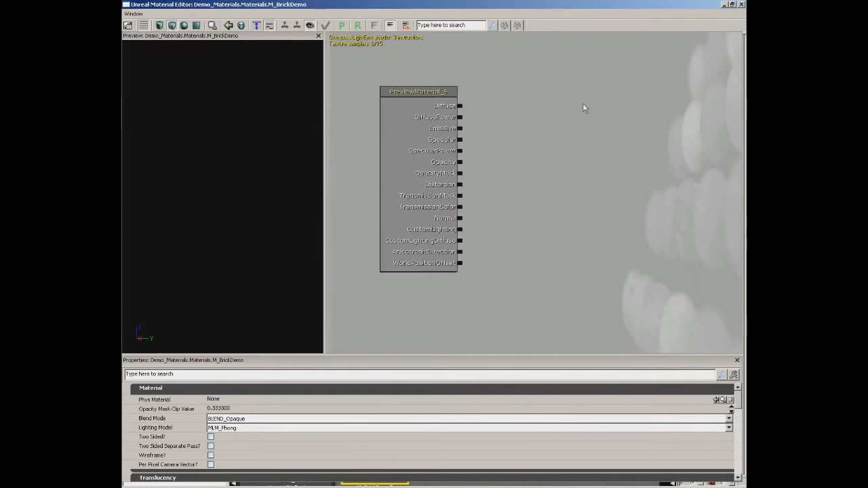
click(725, 5)
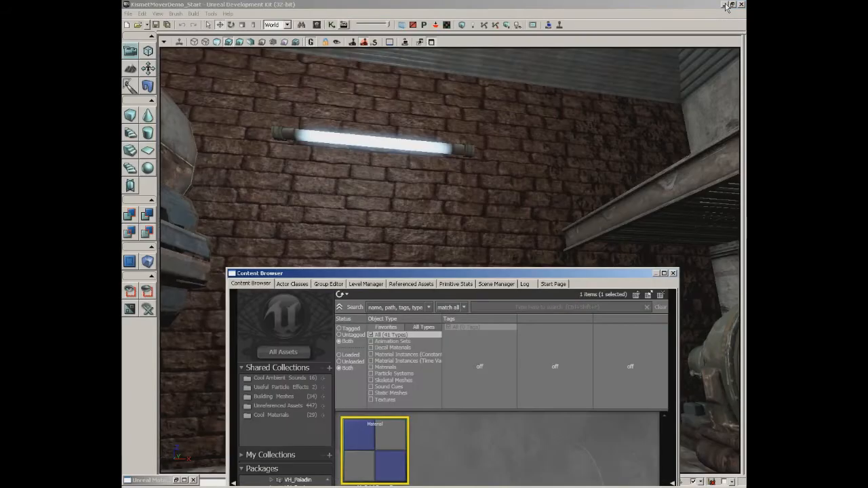
drag(488, 274, 485, 61)
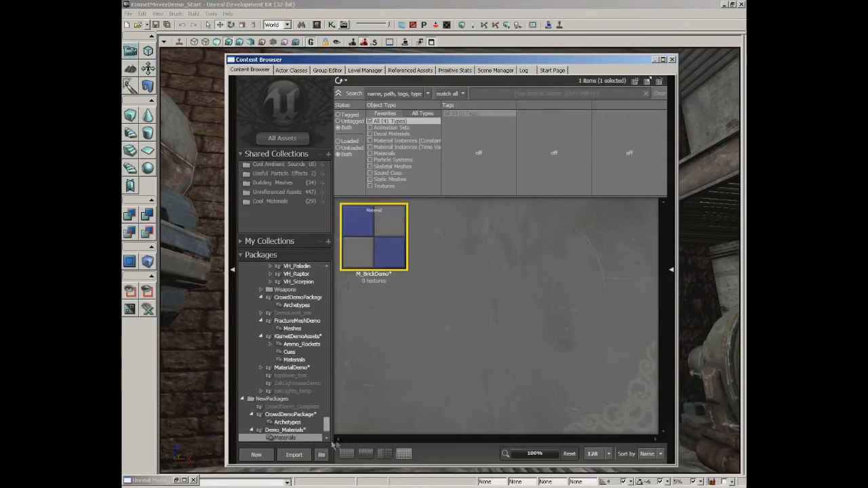
click(293, 454)
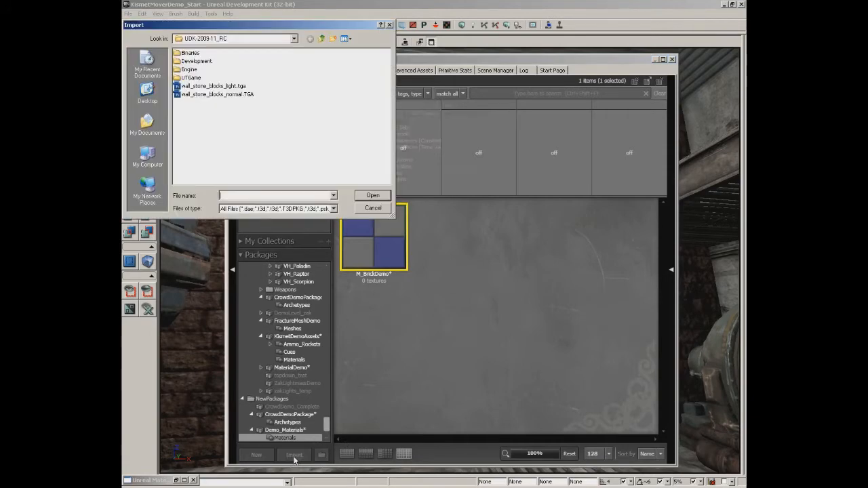
click(217, 87)
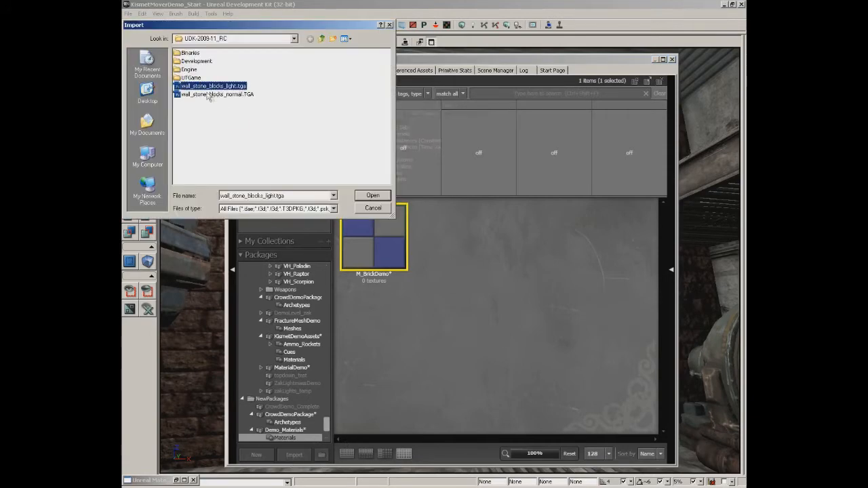
ctrl+click(213, 94)
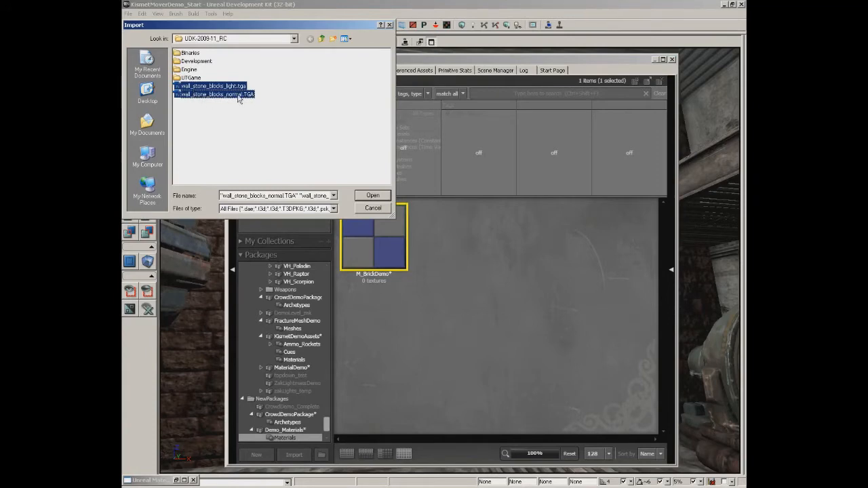
click(377, 196)
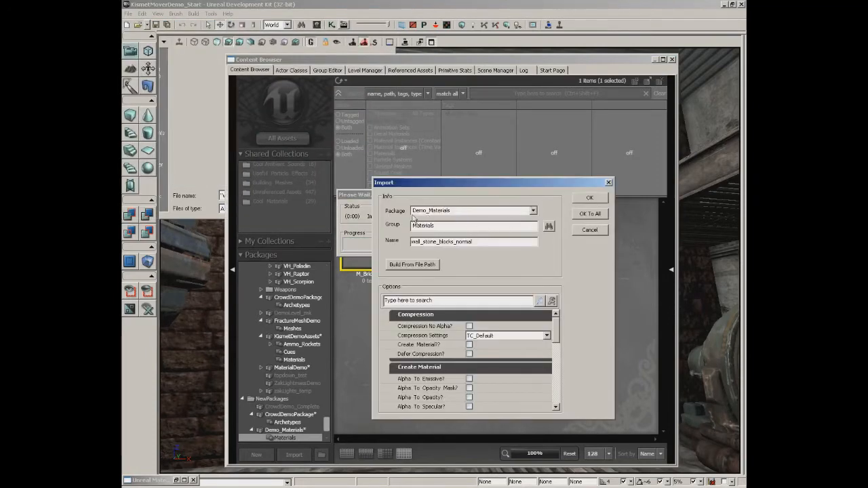
Set the import group to Textures and import both wall textures into the Demo_Materials package.
double_click(446, 226)
text(Textures)
click(588, 214)
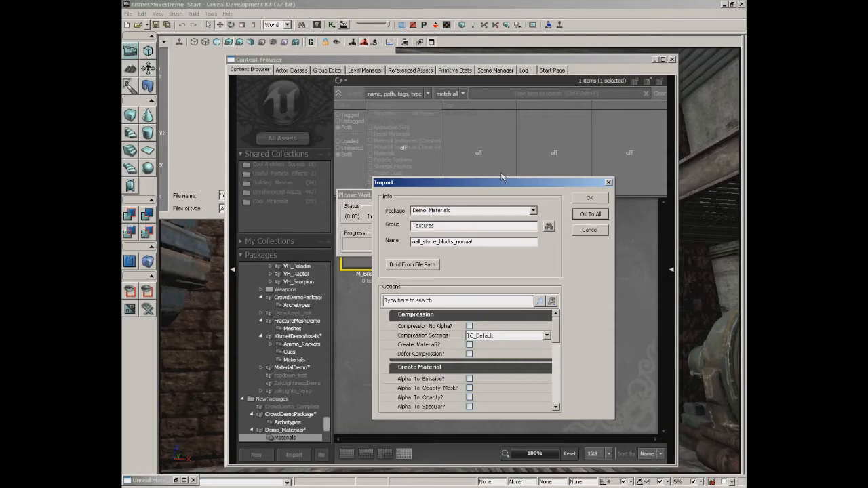
key(Return)
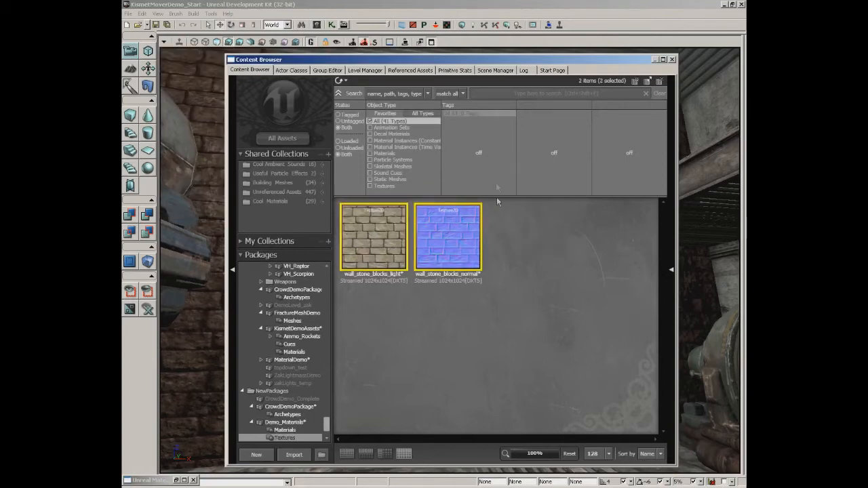
Show all assets of the Demo_Materials package and save the package.
click(293, 423)
scroll(325, 426, down, 2)
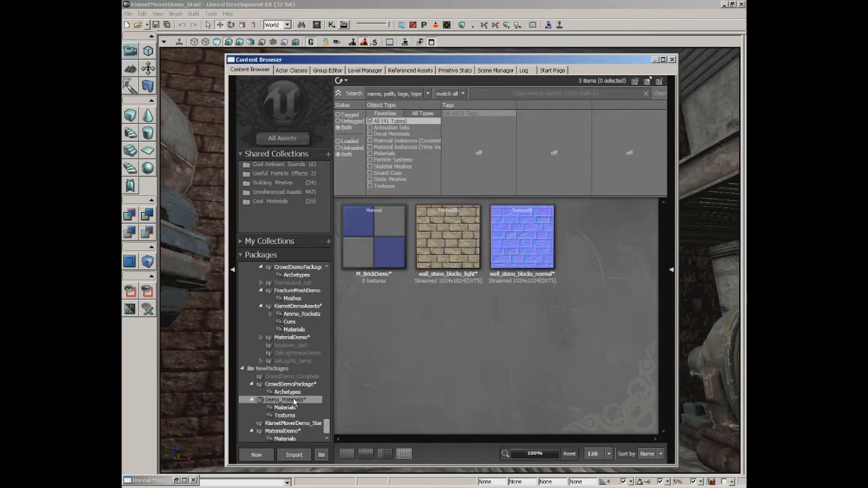
key(ctrl+s)
click(364, 196)
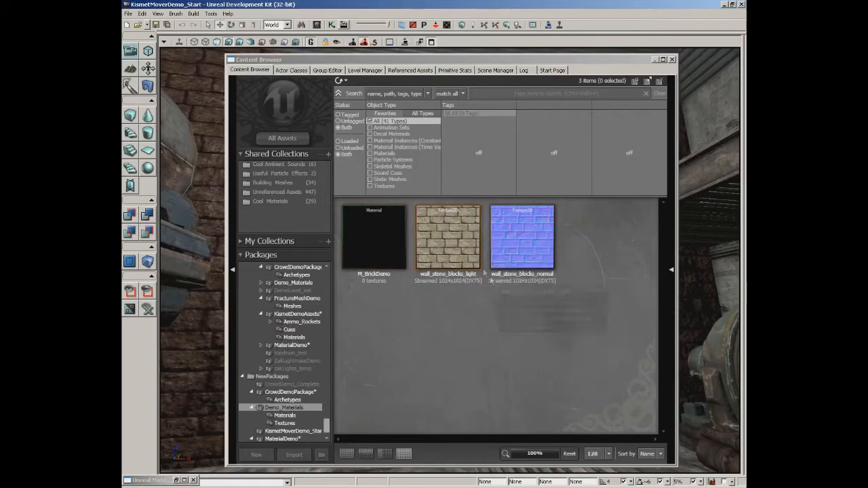
Select the wall_stone_blocks_light texture in the Content Browser and reopen the M_BrickDemo Material Editor.
drag(440, 224, 219, 451)
click(176, 480)
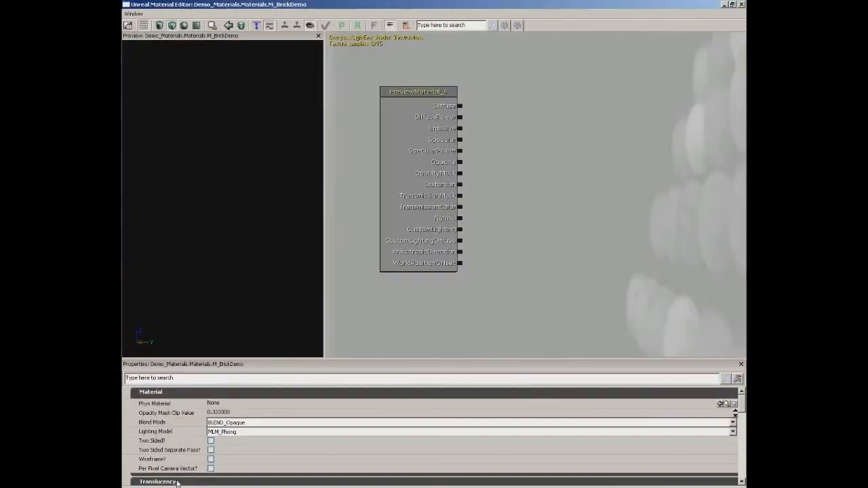
drag(555, 173, 551, 195)
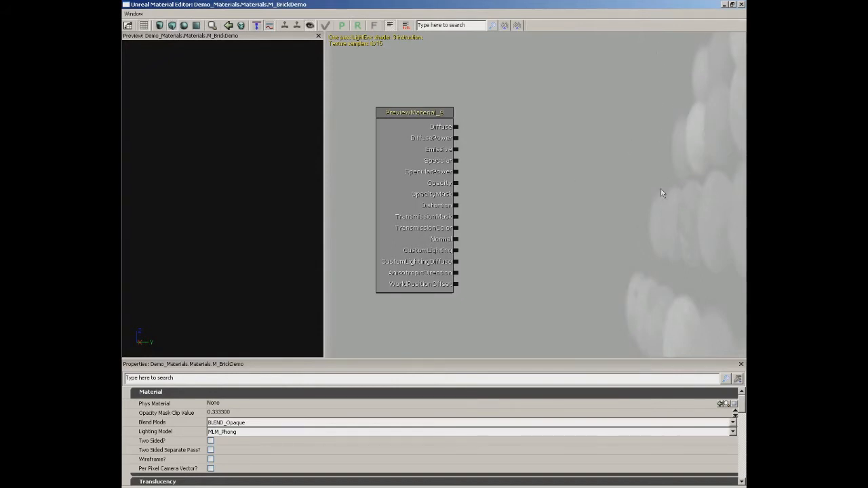
Review the Material Expressions list and the expression categories that can be added to the material graph.
click(134, 14)
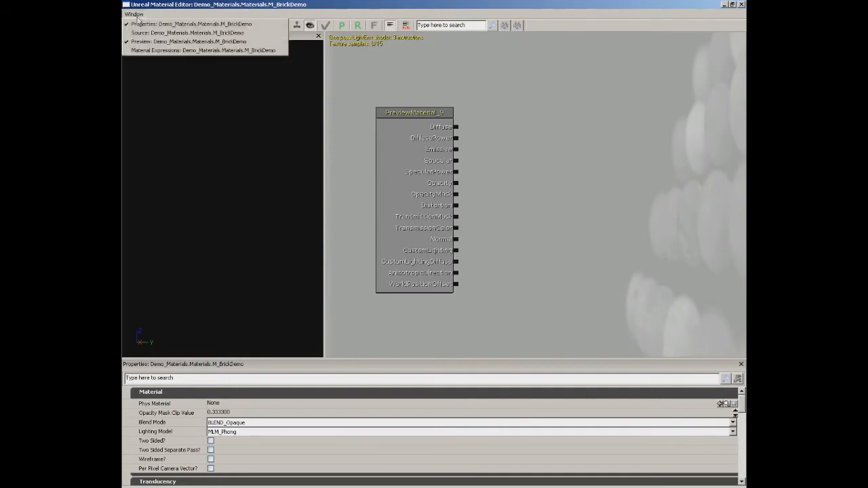
click(139, 52)
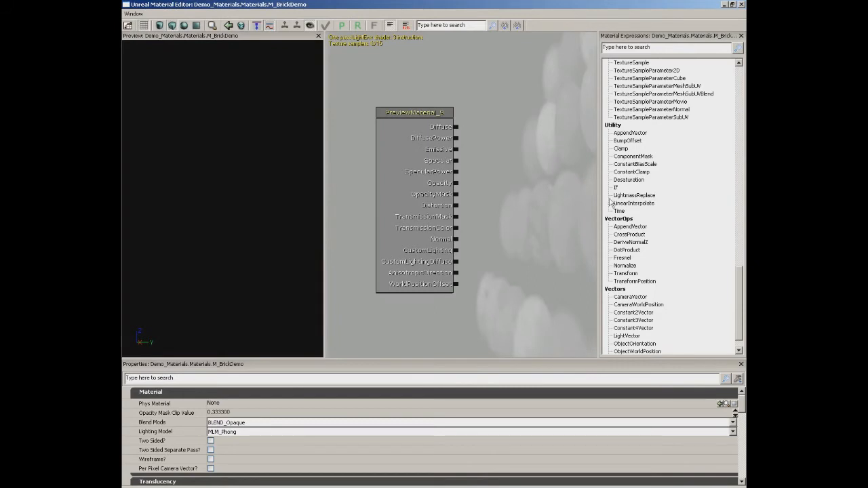
click(740, 35)
right_click(550, 91)
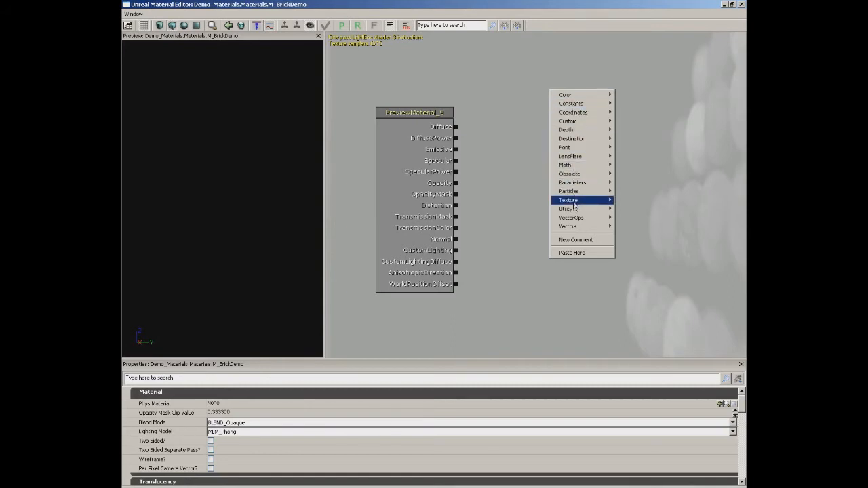
click(531, 112)
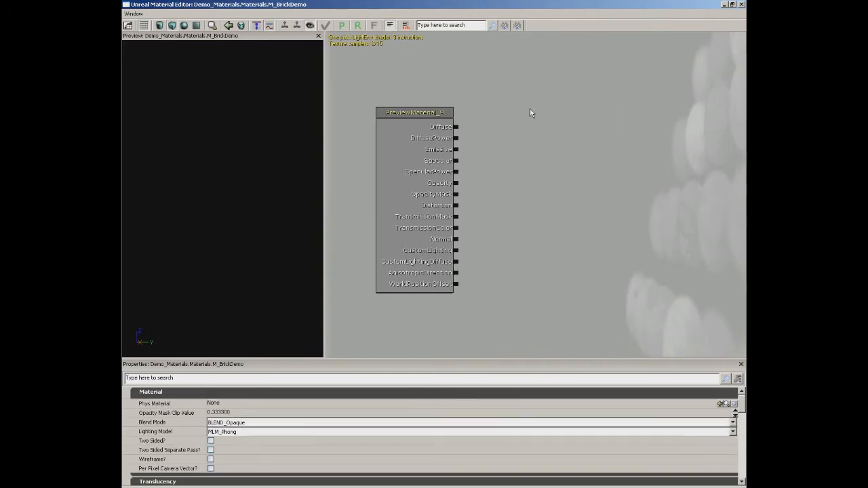
Add a Texture Sample of wall_stone_blocks_light to the material graph and connect its RGB output to Diffuse.
click(575, 122)
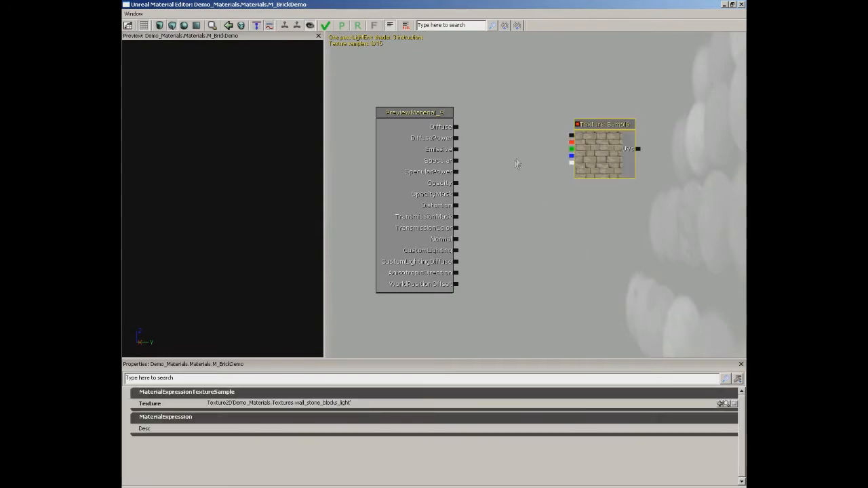
drag(572, 136, 461, 131)
drag(224, 176, 324, 114)
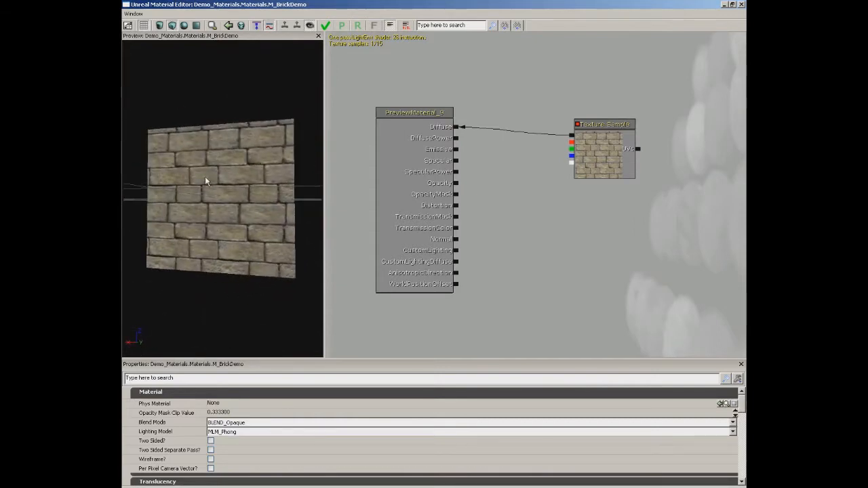
Switch the material preview to a sphere and inspect the brick texture on it.
click(184, 25)
drag(242, 141, 172, 193)
drag(229, 136, 231, 147)
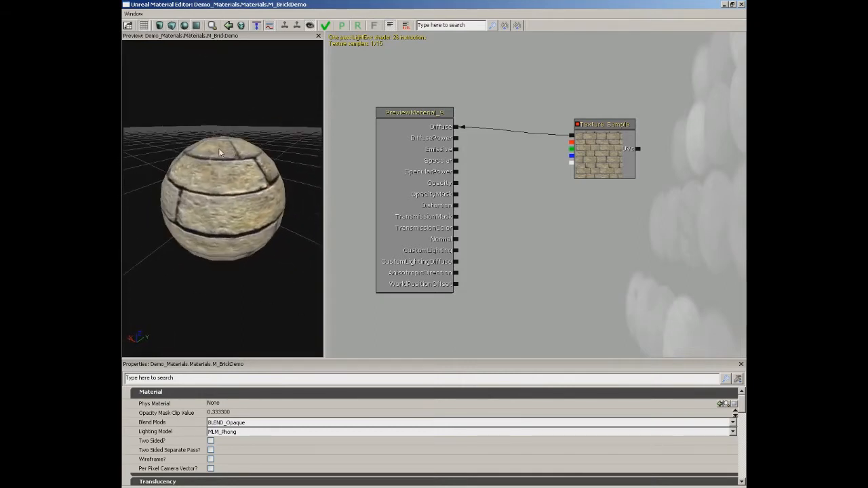
Add a Texture Sample of wall_stone_blocks_normal, connect its RGB output to Normal, and inspect the lighting on the preview sphere.
click(723, 4)
click(524, 265)
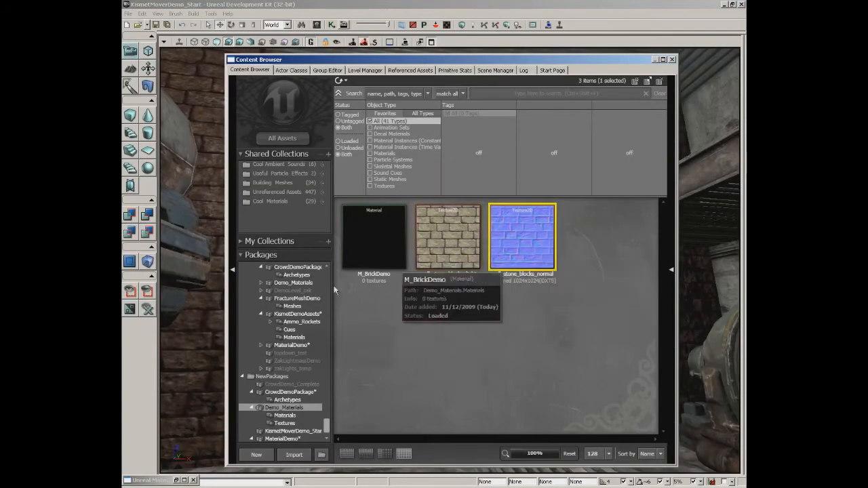
click(175, 480)
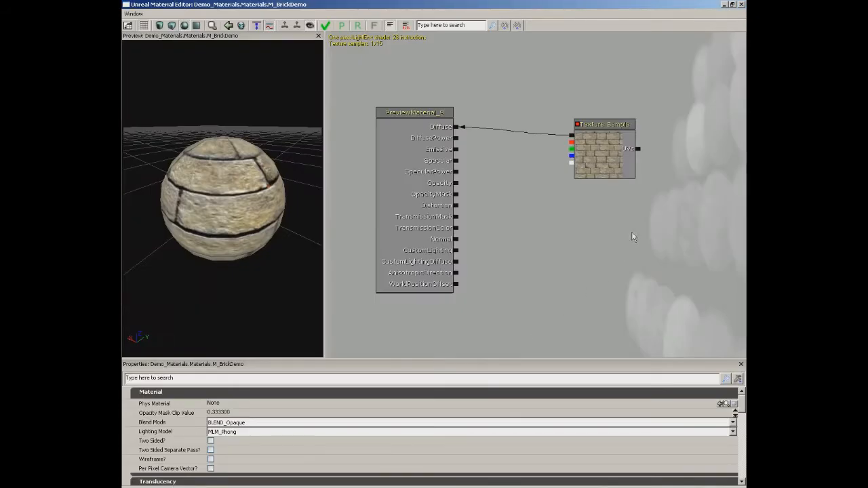
click(598, 232)
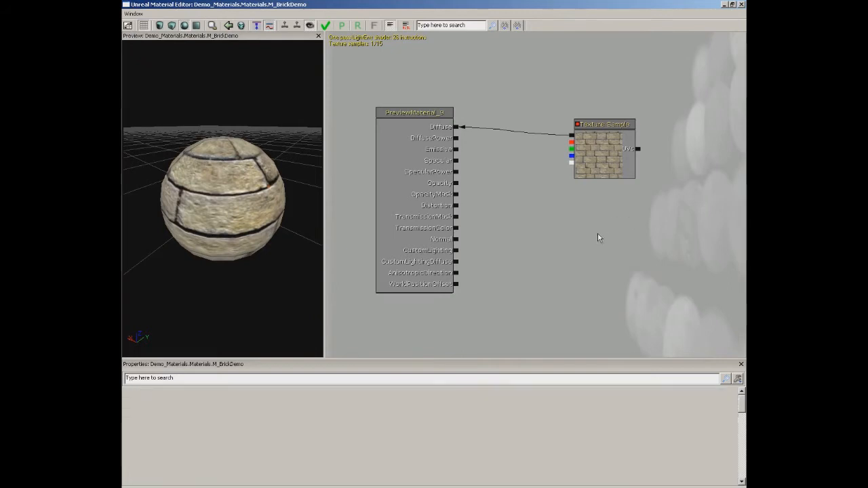
drag(593, 250, 455, 238)
mouse_move(221, 209)
mouse_down()
mouse_move(323, 143)
mouse_move(324, 152)
mouse_move(225, 208)
mouse_up()
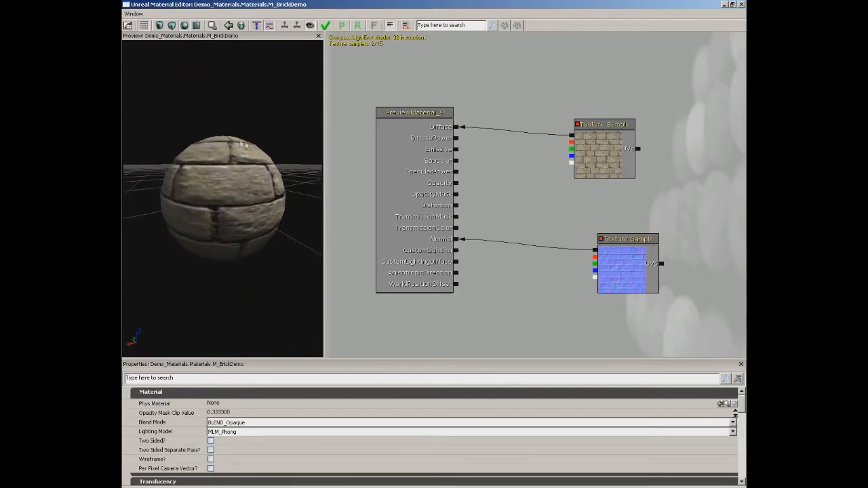
drag(228, 155, 259, 150)
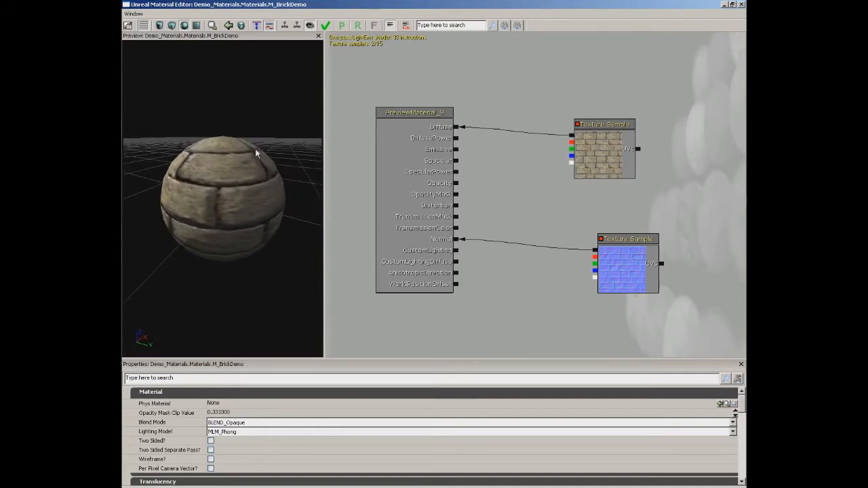
Apply the changes to the original M_BrickDemo material and assign it to the brick wall surface in the level.
click(326, 26)
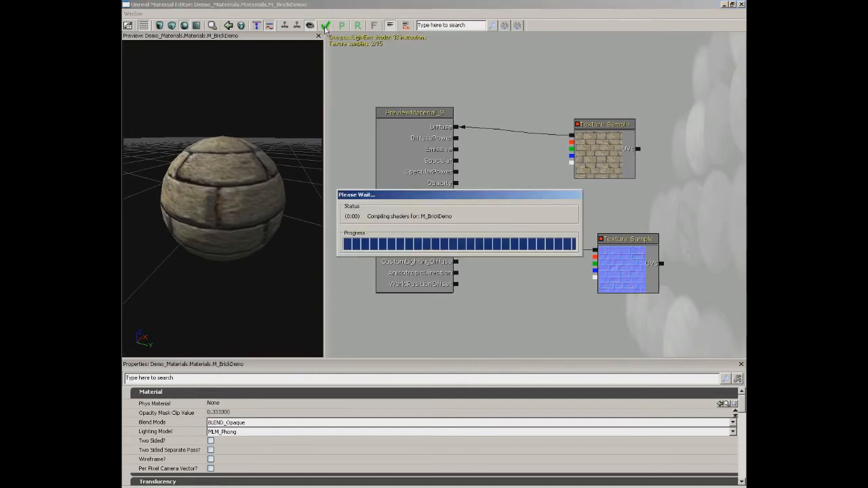
click(741, 4)
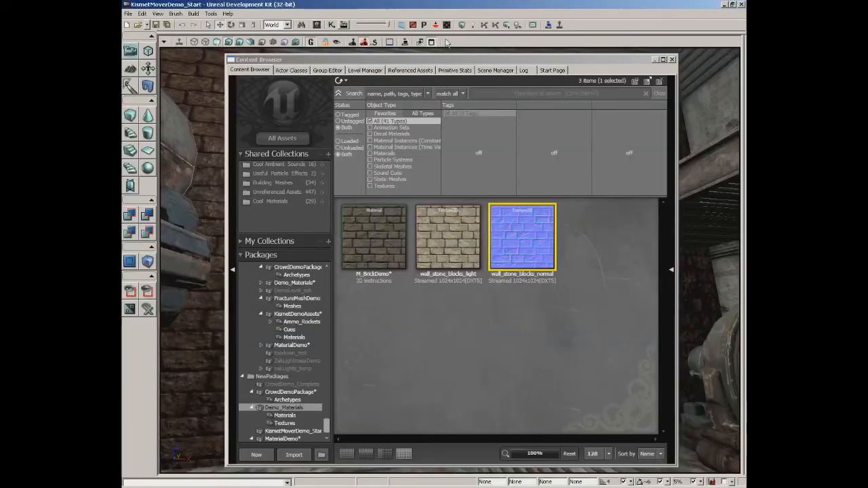
drag(407, 61, 644, 54)
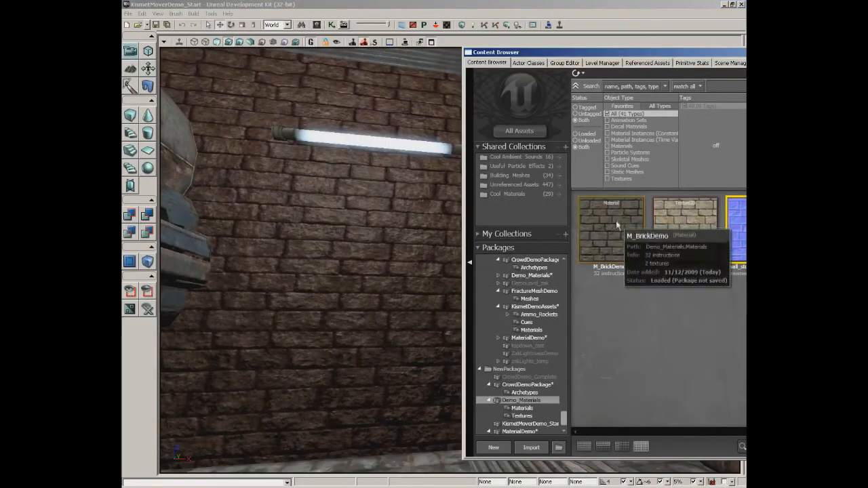
drag(616, 217, 287, 299)
drag(333, 270, 333, 271)
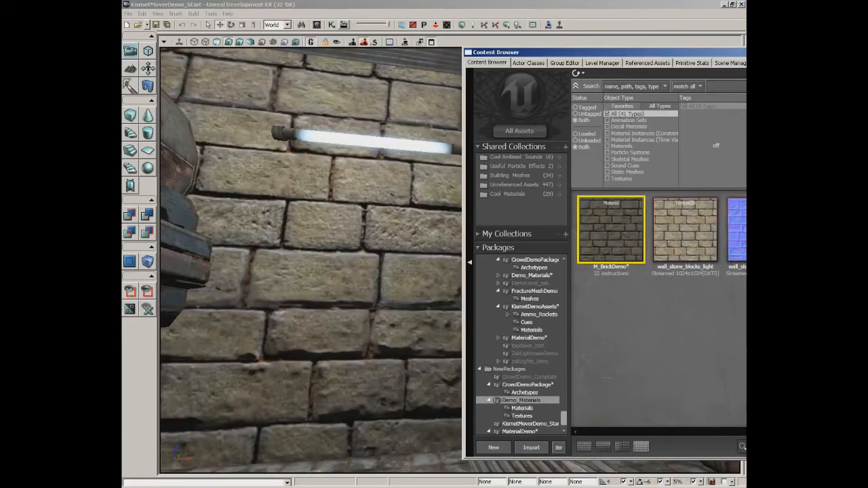
drag(661, 55, 432, 46)
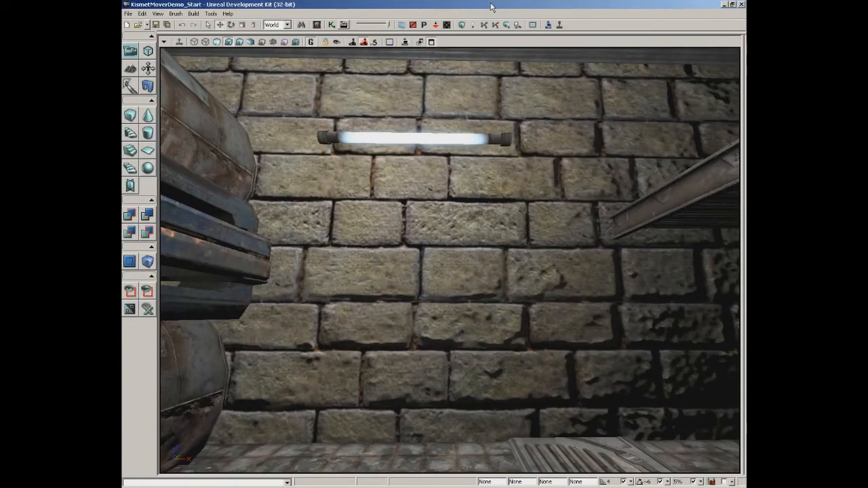
Reopen the M_BrickDemo material from the Demo_Materials package for editing.
click(316, 25)
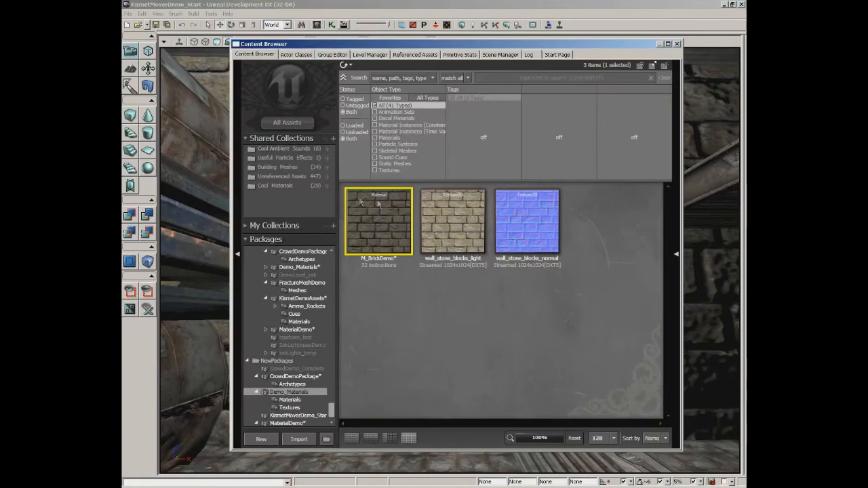
double_click(379, 220)
drag(494, 240, 448, 313)
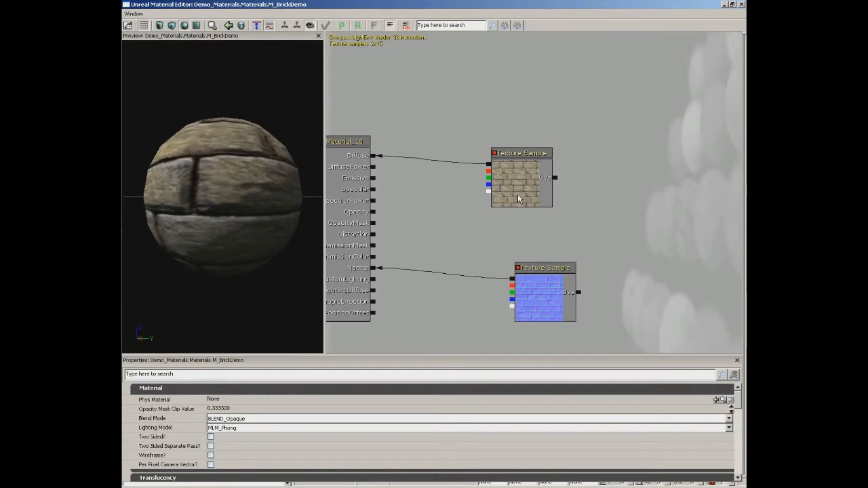
drag(593, 141, 617, 154)
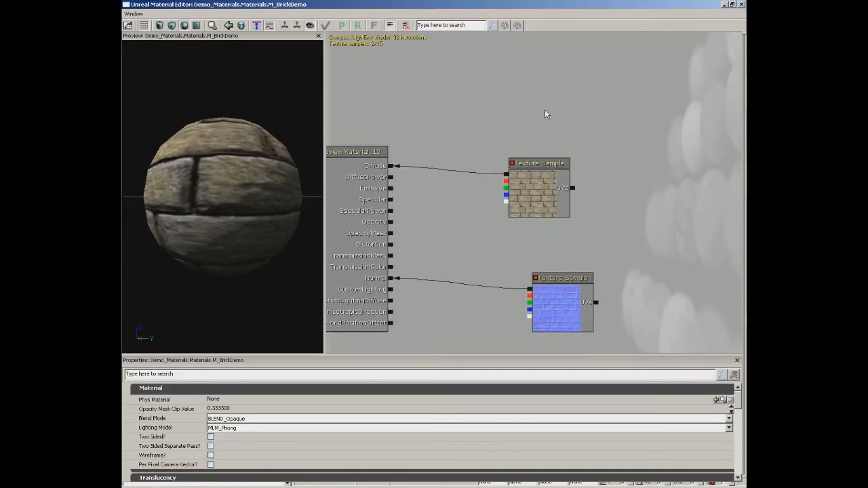
Add a VectorParameter expression to the material graph above the stone-block diffuse Texture Sample.
right_click(517, 82)
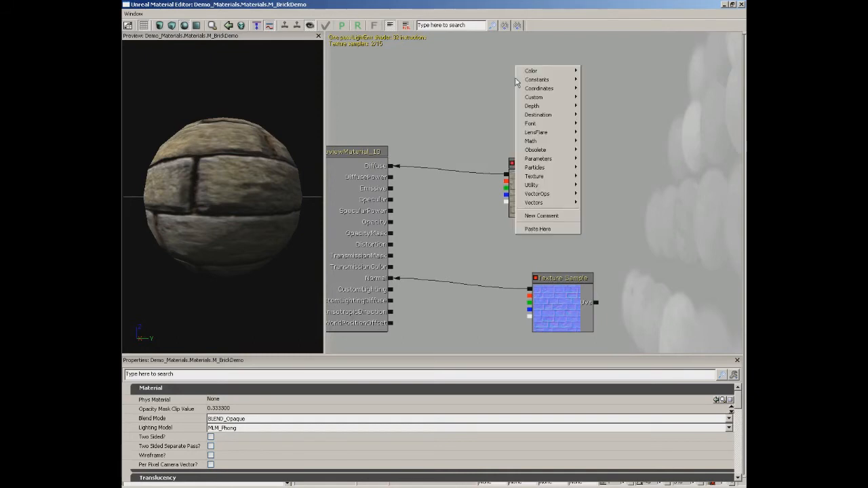
mouse_move(539, 160)
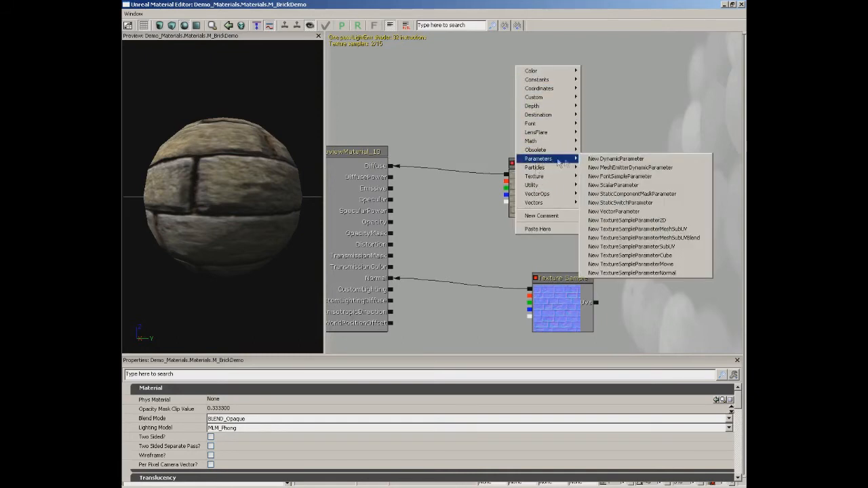
click(630, 212)
drag(561, 119, 551, 107)
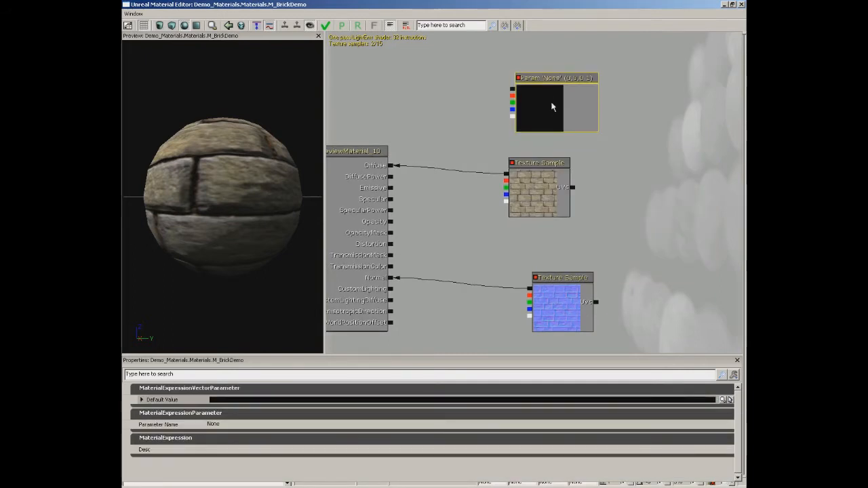
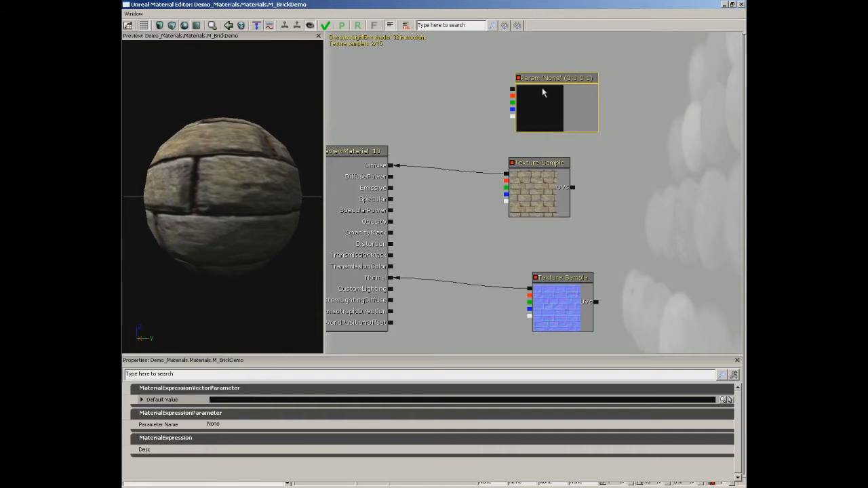
Name the vector parameter BrickColor and set its default value to a reddish brown of about red 96, green 54, blue 54.
click(214, 425)
text(BrickColor)
key(Return)
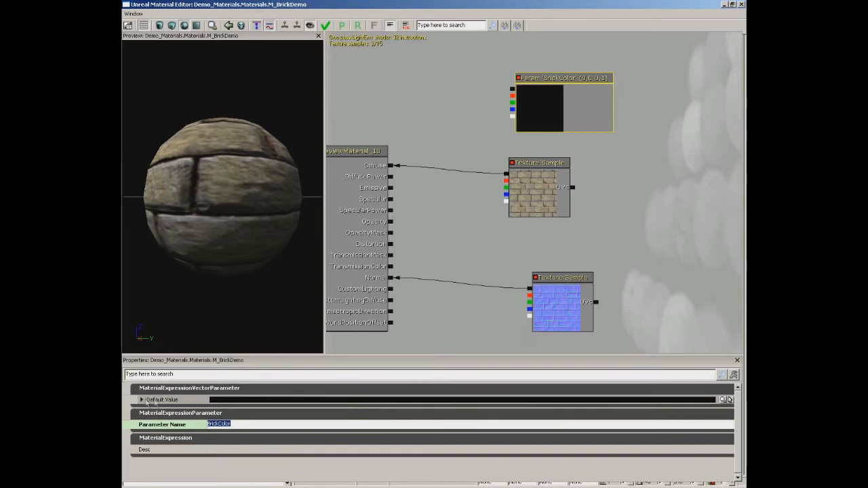
click(727, 400)
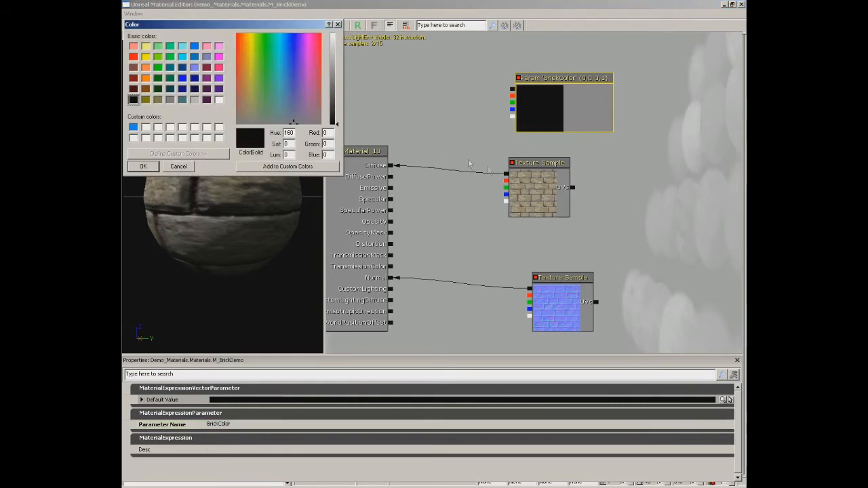
click(238, 83)
click(238, 100)
drag(333, 107, 336, 99)
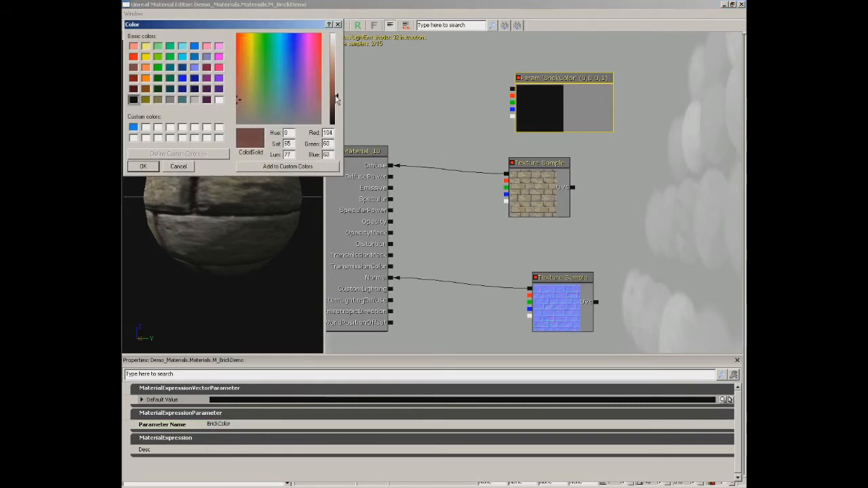
click(145, 166)
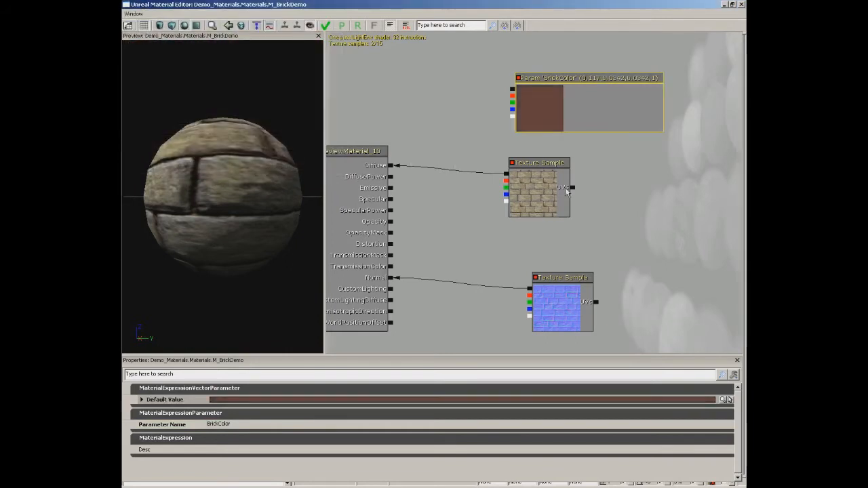
Make room beside the stone-block diffuse Texture Sample and add a Multiply expression between it and the material node.
drag(568, 183, 593, 177)
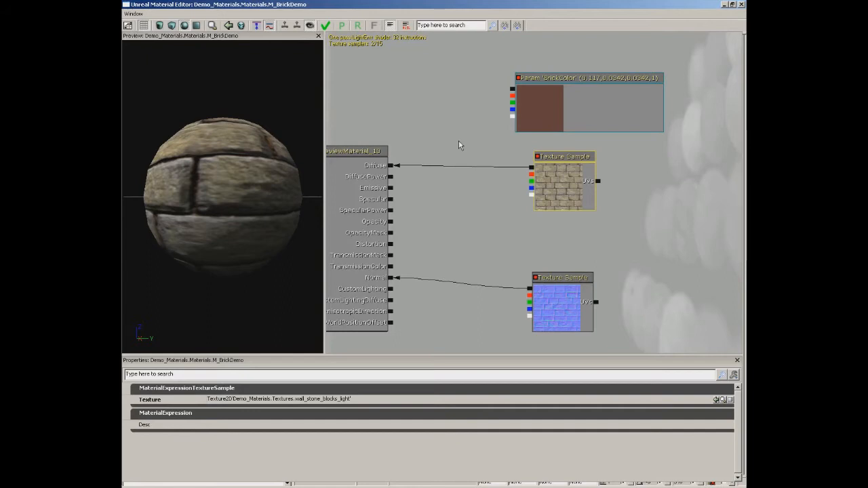
right_click(437, 143)
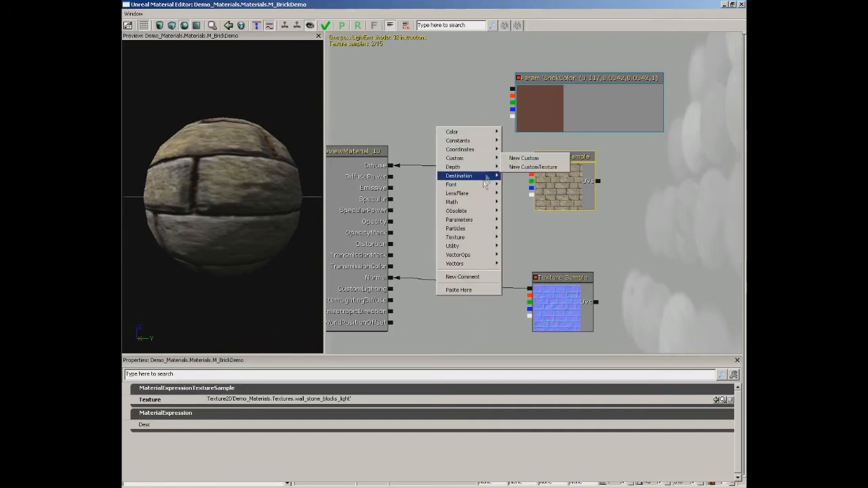
mouse_move(478, 202)
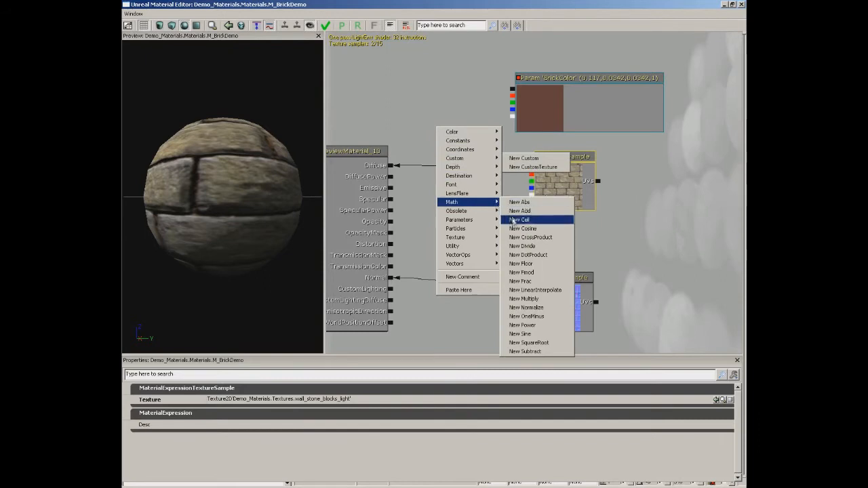
click(436, 117)
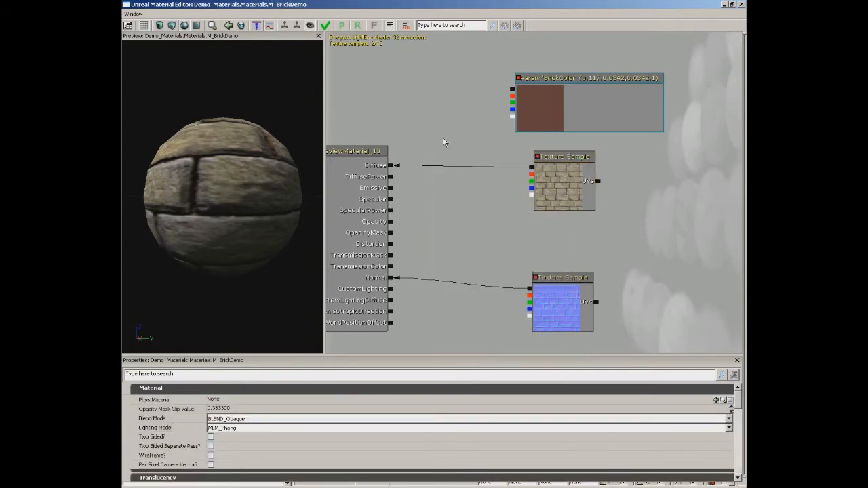
click(442, 145)
Connect BrickColor to Multiply's A and the stone-block diffuse to B, feed Multiply into Diffuse, and inspect the preview sphere.
ctrl+drag(467, 147, 511, 91)
click(484, 146)
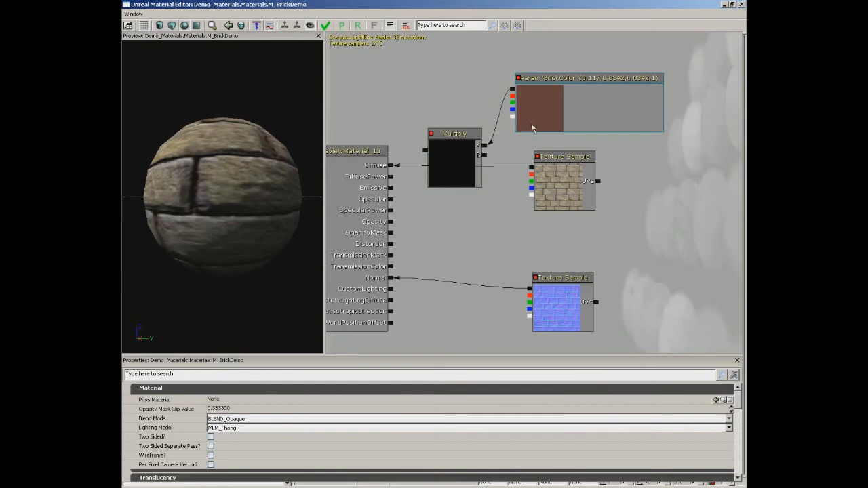
drag(530, 167, 483, 155)
drag(425, 152, 391, 165)
drag(309, 159, 230, 182)
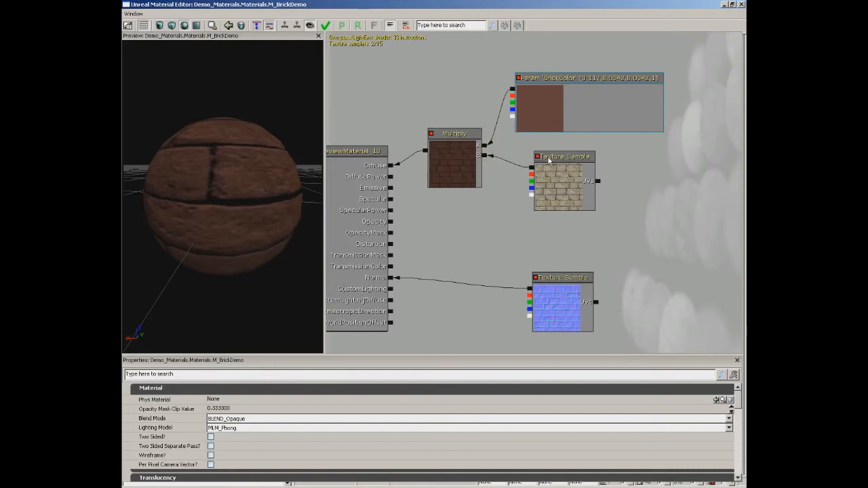
Move the BrickColor, Multiply and stone-block diffuse nodes together away from the material node to free space beside Diffuse.
click(546, 108)
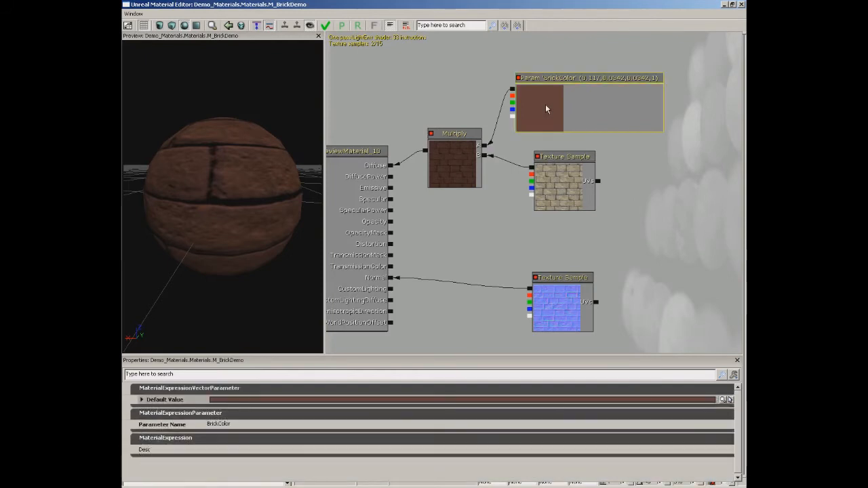
ctrl+click(469, 152)
ctrl+click(558, 175)
drag(459, 164, 557, 123)
click(494, 158)
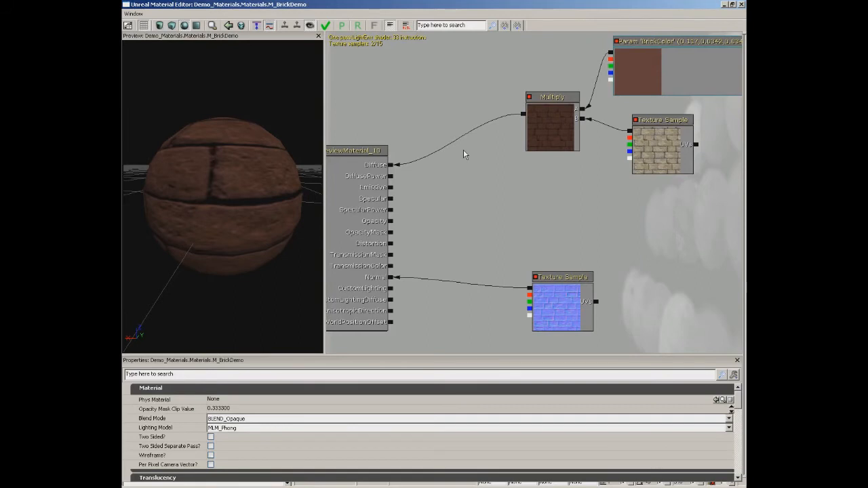
Add a Lerp expression near Diffuse, connecting the Multiply output to A and the stone-block diffuse RGB output to B.
click(461, 168)
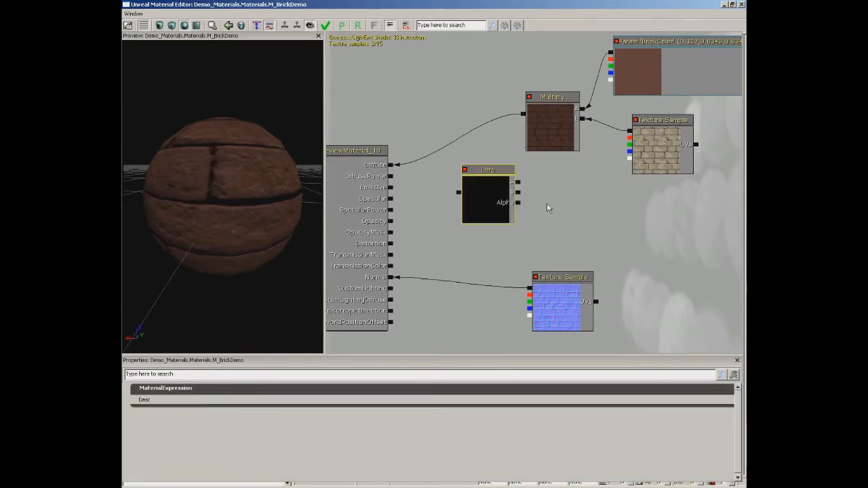
drag(497, 188, 476, 179)
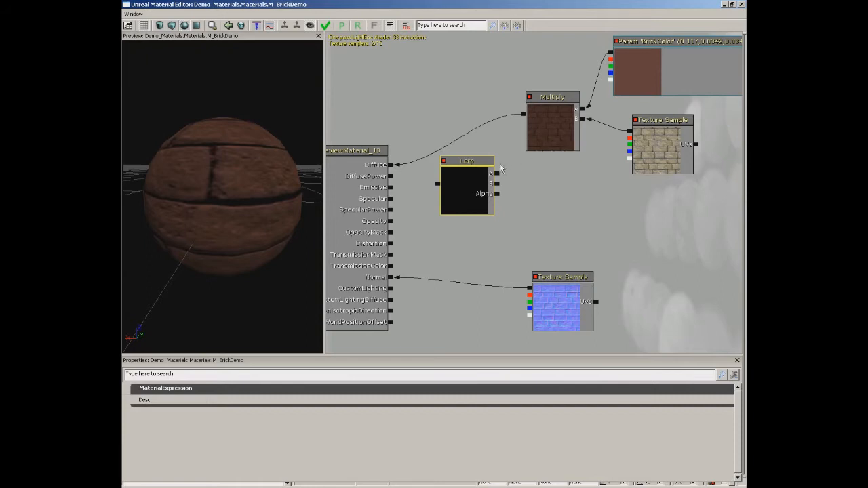
drag(524, 113, 496, 173)
drag(629, 130, 497, 188)
drag(499, 191, 498, 184)
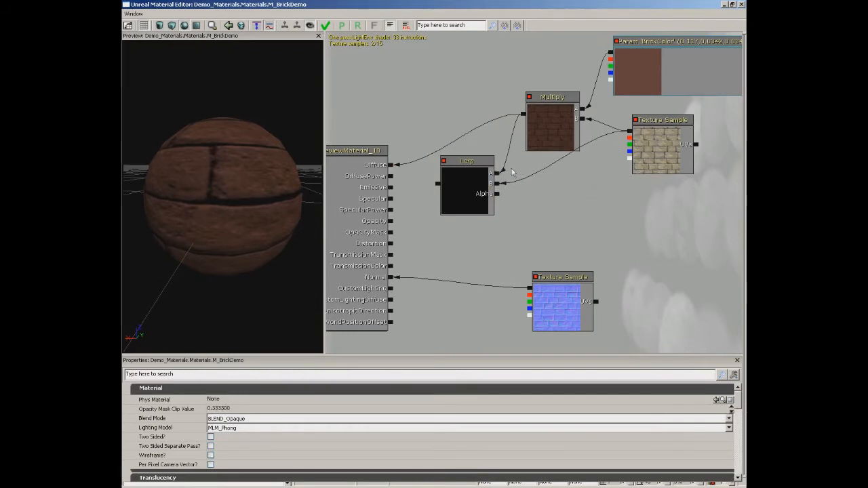
Preview the stone-block diffuse texture's alpha channel on the sphere by connecting it directly to Diffuse.
drag(255, 187, 277, 136)
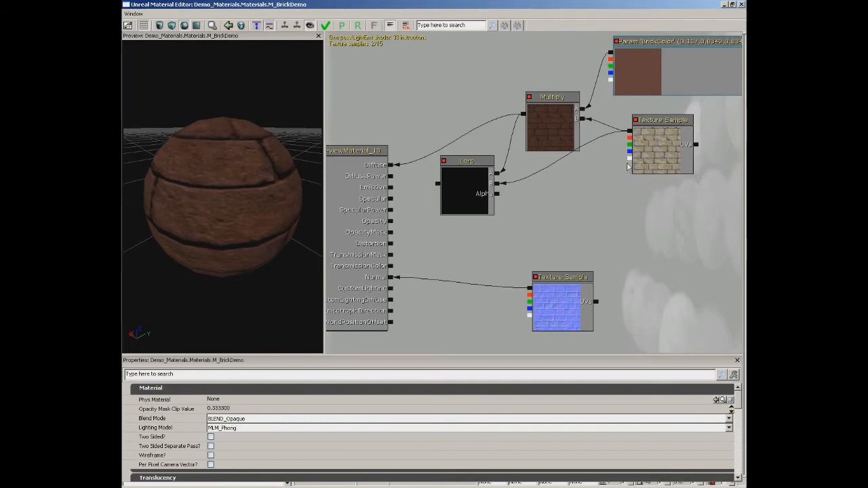
drag(629, 159, 390, 165)
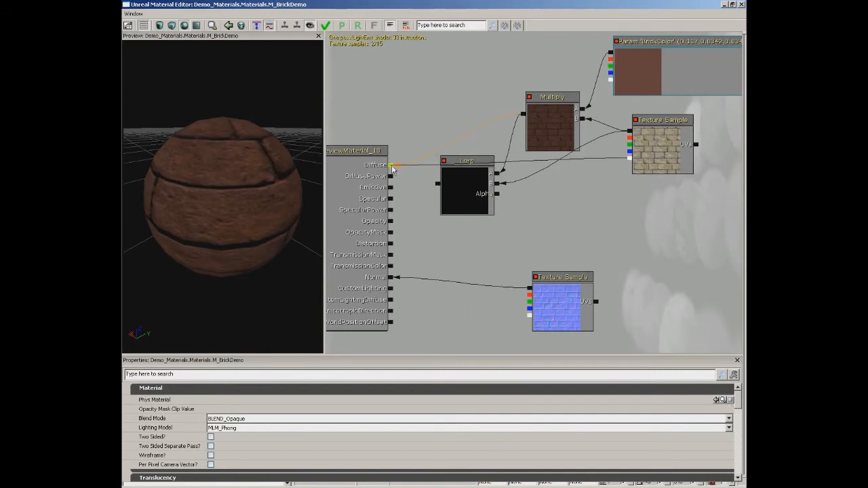
drag(290, 180, 228, 145)
Connect the stone-block texture's alpha output to the Lerp's Alpha, feed the Lerp into Diffuse, and inspect the preview sphere.
drag(629, 157, 498, 194)
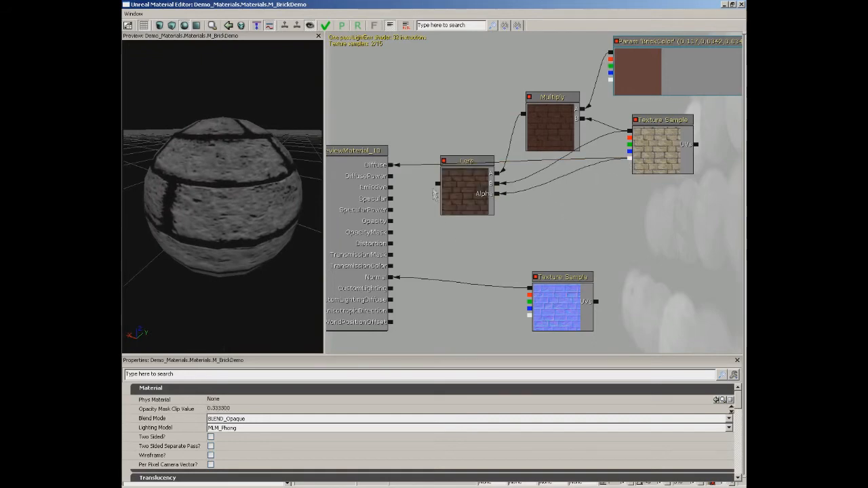
drag(438, 183, 394, 166)
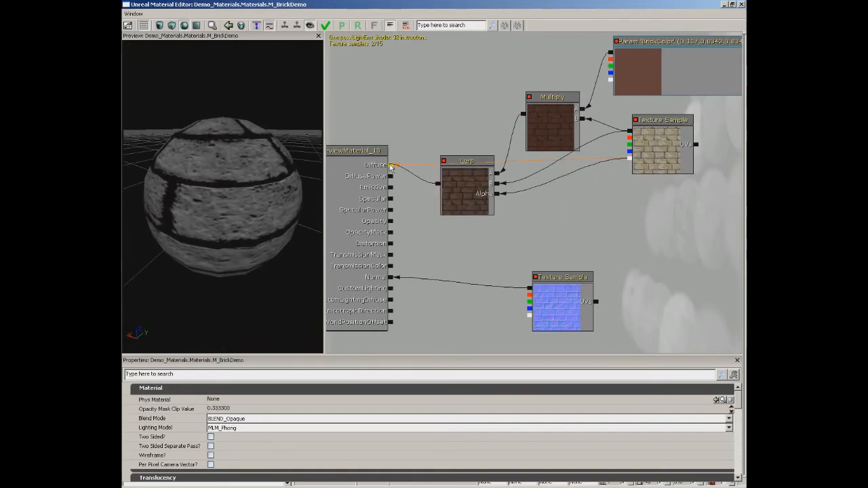
drag(268, 171, 247, 173)
drag(253, 225, 123, 138)
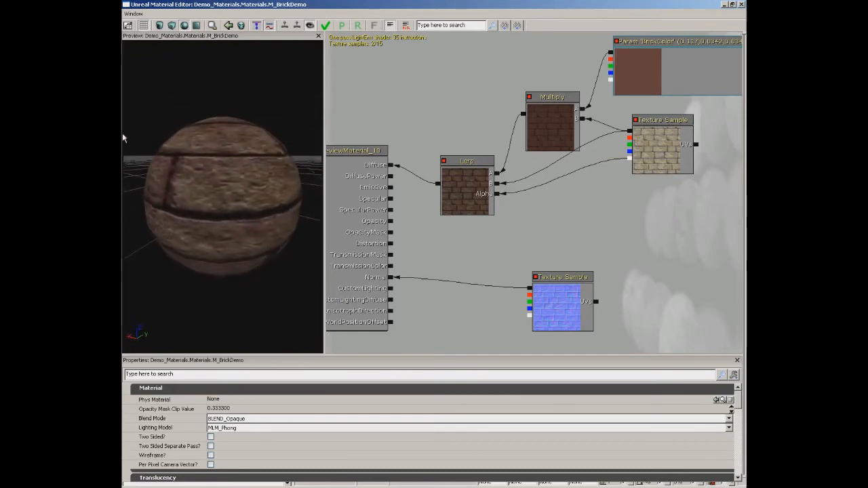
right_drag(280, 198, 272, 215)
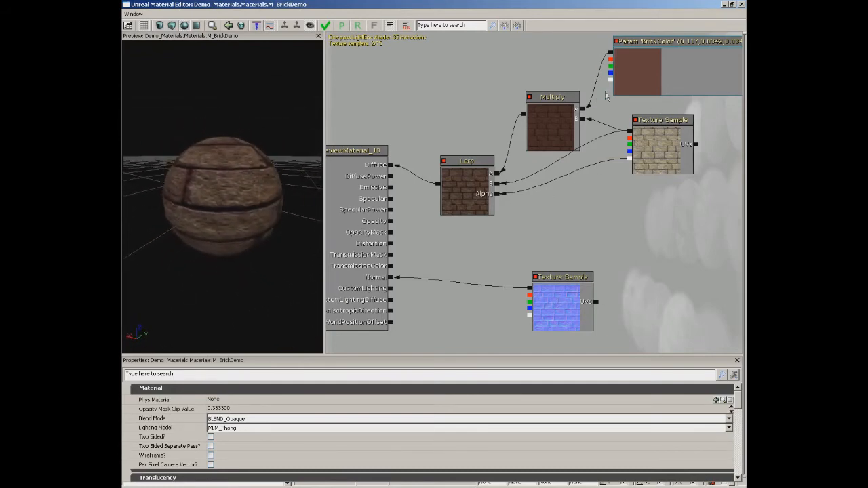
Try a blue BrickColor default of about red 8, green 46, blue 142 and inspect the tint on the preview sphere.
click(636, 70)
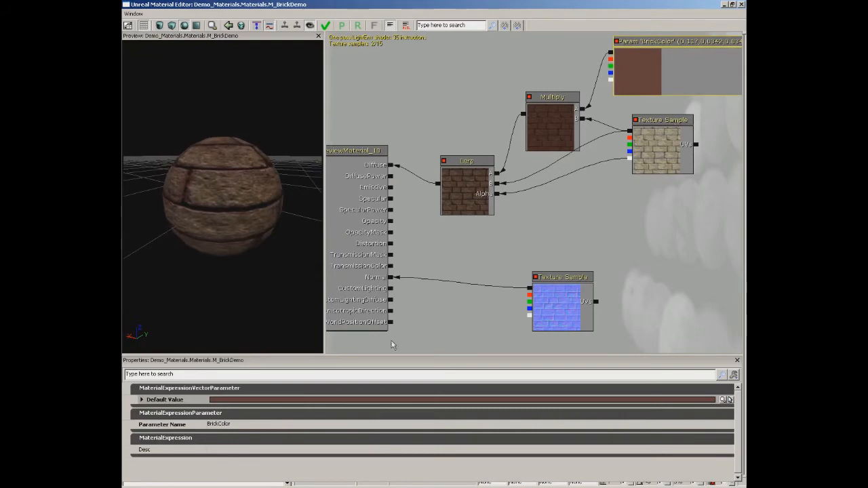
click(727, 399)
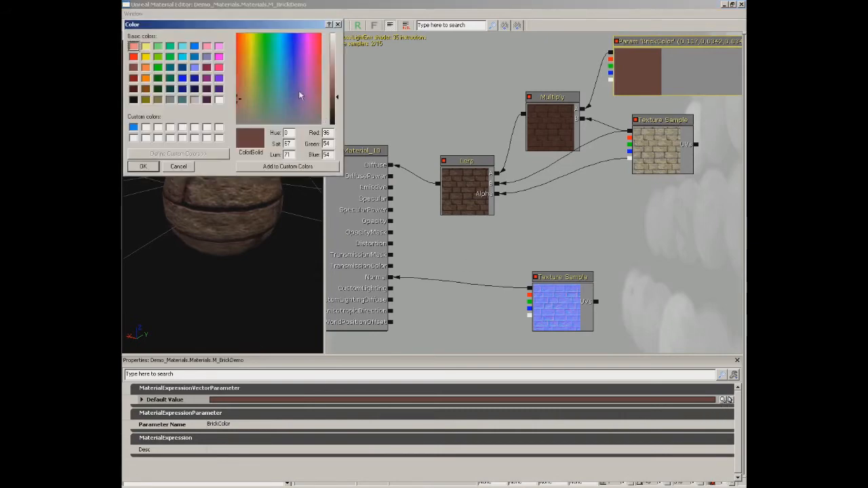
click(288, 54)
click(289, 44)
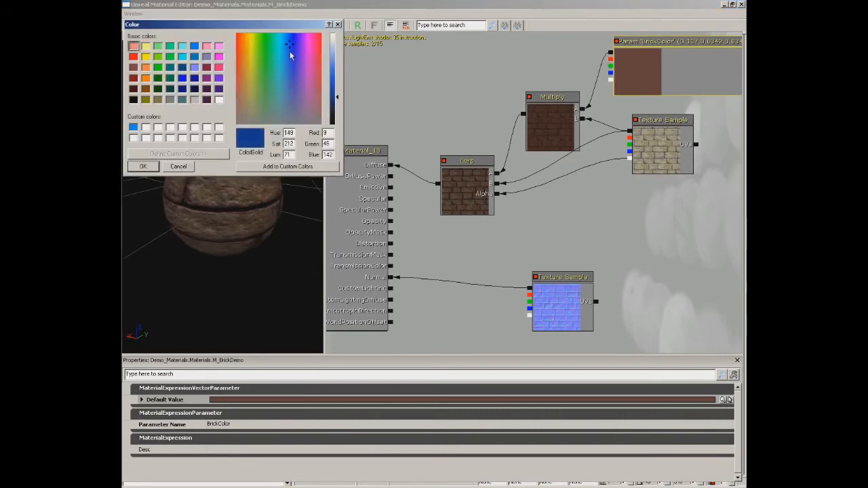
click(144, 167)
drag(251, 199, 123, 135)
Set the BrickColor default value to a dark reddish brown of about 0.085, 0.022, 0.022.
click(723, 398)
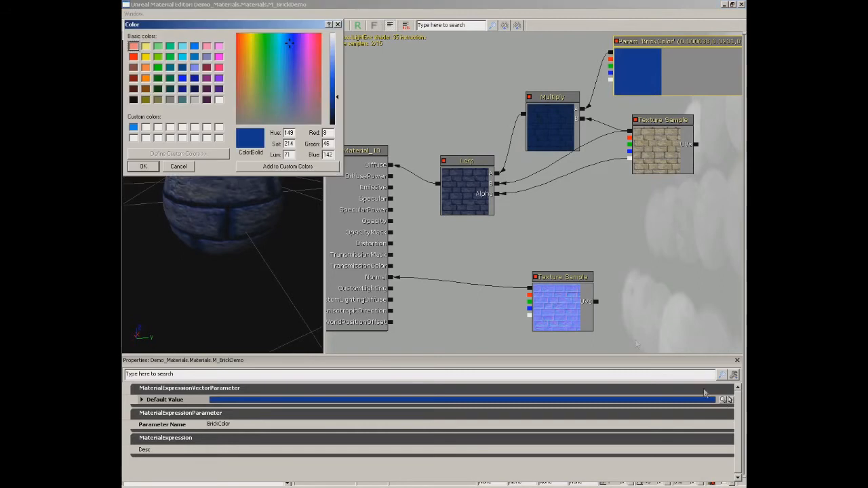
click(134, 79)
click(237, 101)
click(144, 166)
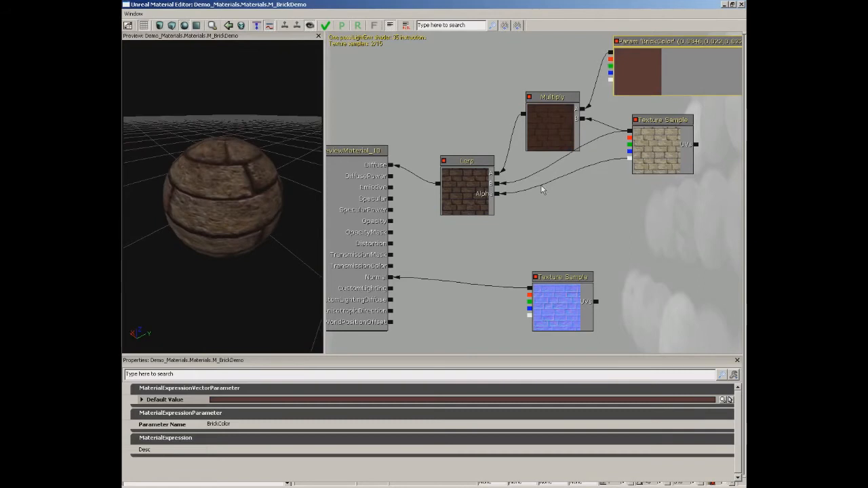
Enclose the Lerp, Multiply, BrickColor and stone-block diffuse nodes in a comment box titled Diffuse.
scroll(610, 214, down, 2)
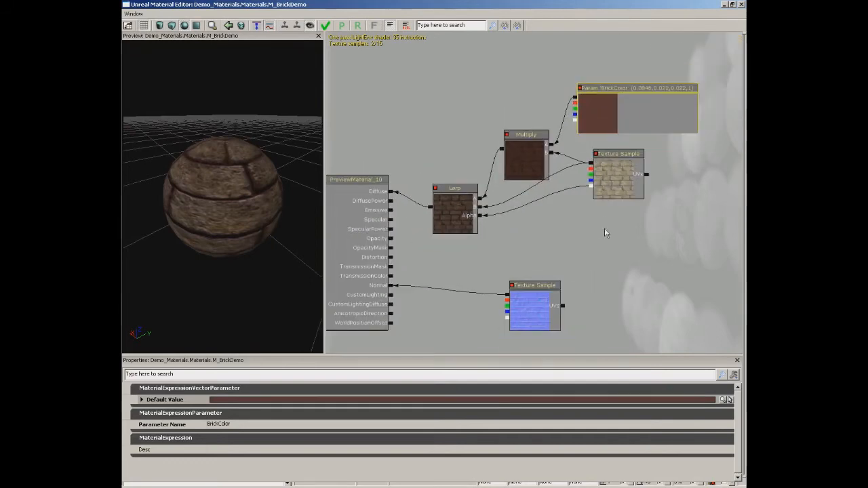
click(604, 228)
scroll(574, 207, down, 1)
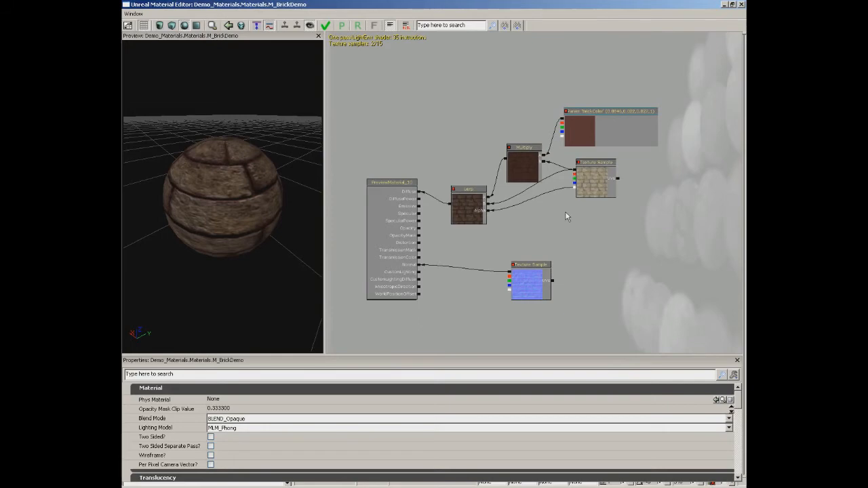
right_drag(578, 186, 540, 262)
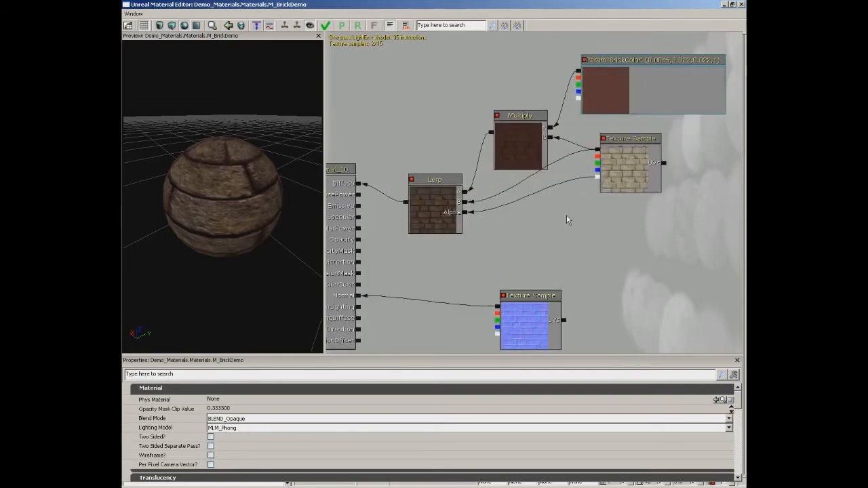
drag(655, 225, 622, 236)
ctrl+alt+drag(380, 61, 720, 254)
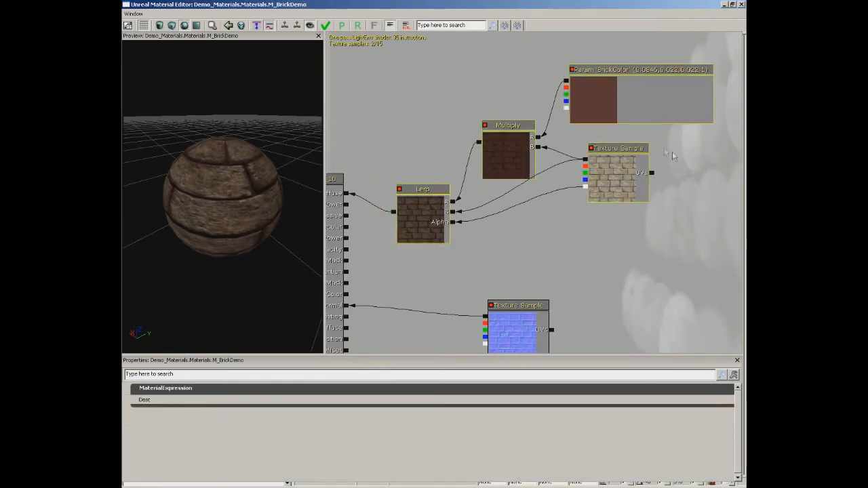
right_click(444, 102)
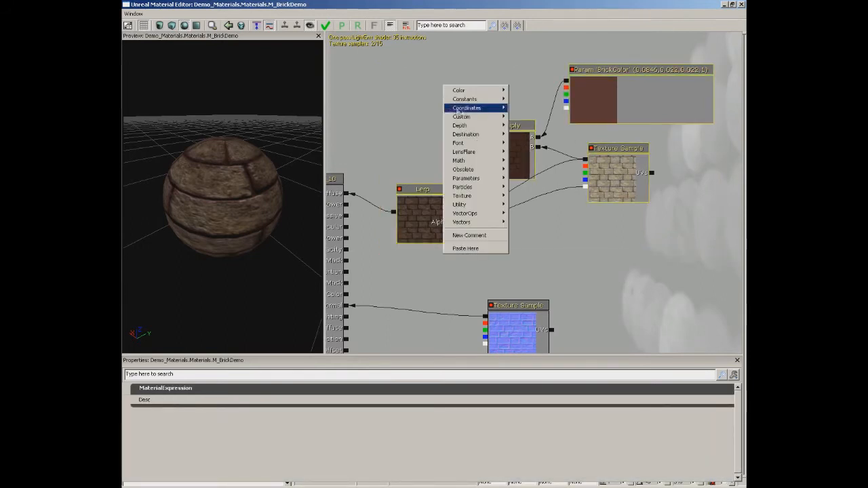
click(469, 235)
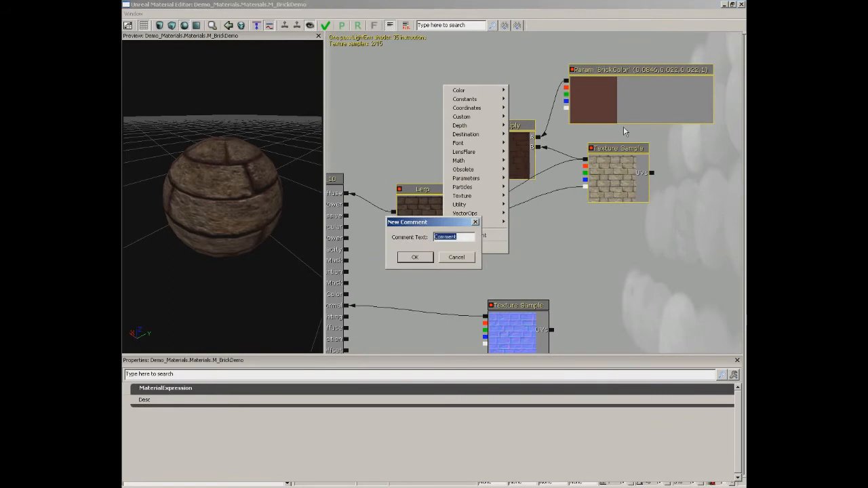
text(Diffuse)
key(Return)
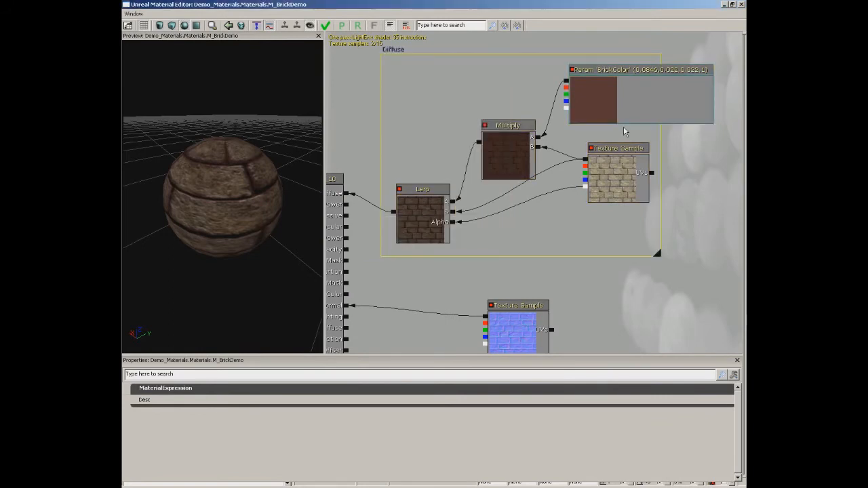
drag(430, 79, 417, 109)
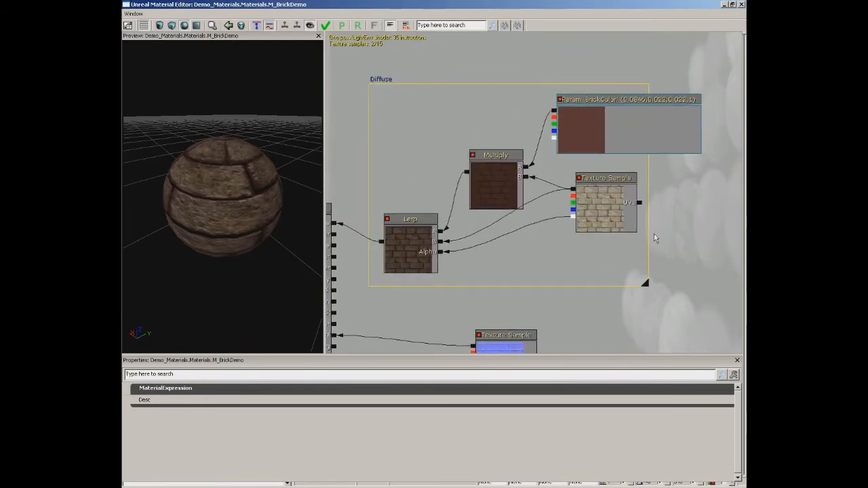
drag(691, 240, 659, 227)
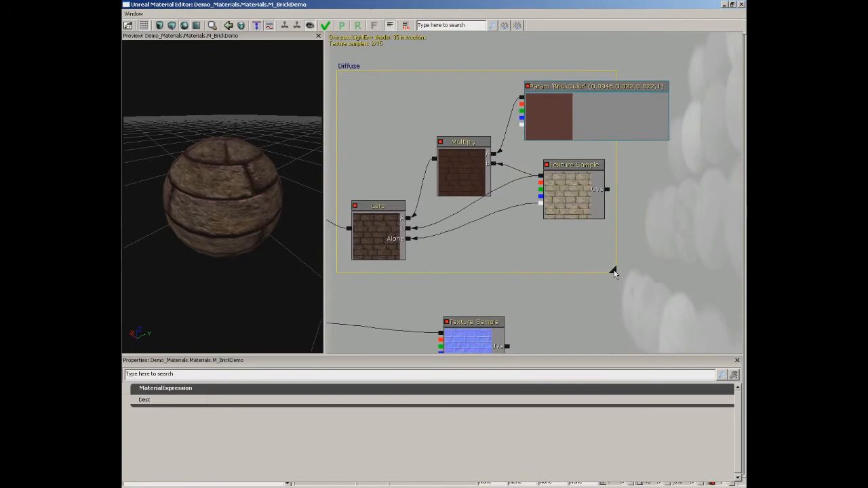
Widen the Diffuse comment box so it fully encloses the BrickColor parameter and the stone-block texture sample.
drag(614, 273, 686, 278)
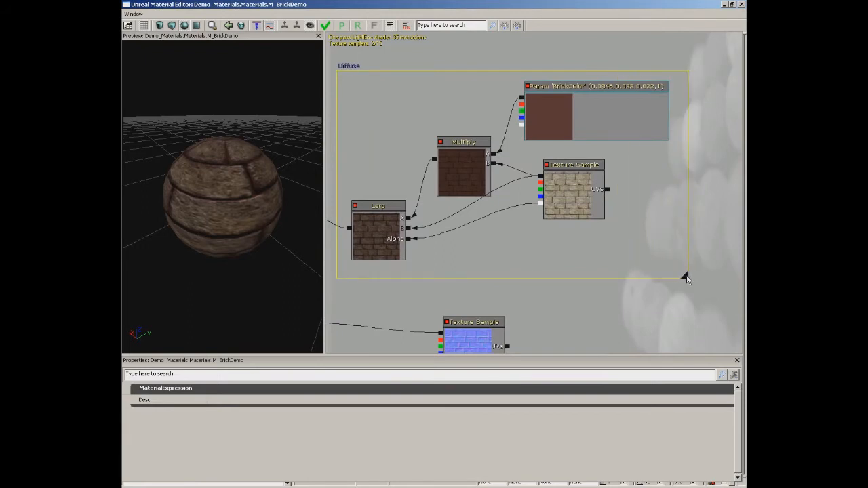
drag(511, 239, 535, 242)
click(503, 175)
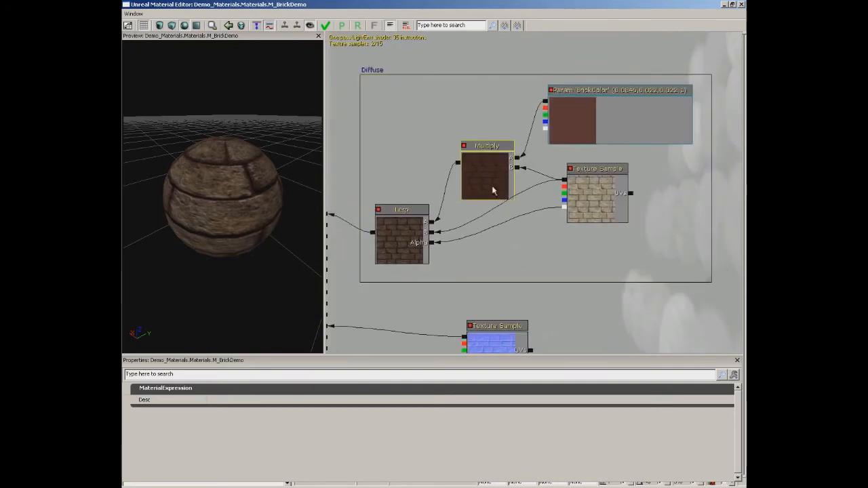
Move the Diffuse comment box with its nodes above and to the right of the material's main input node.
click(372, 70)
scroll(403, 99, down, 2)
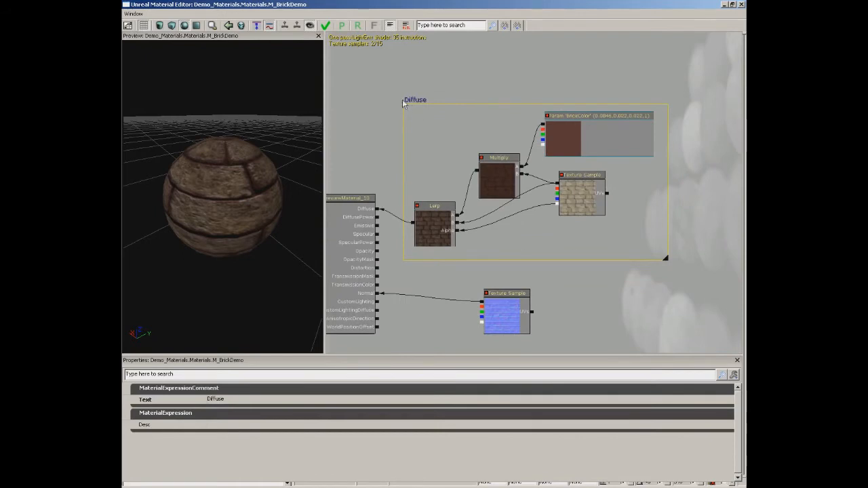
drag(418, 103, 461, 63)
scroll(523, 244, down, 2)
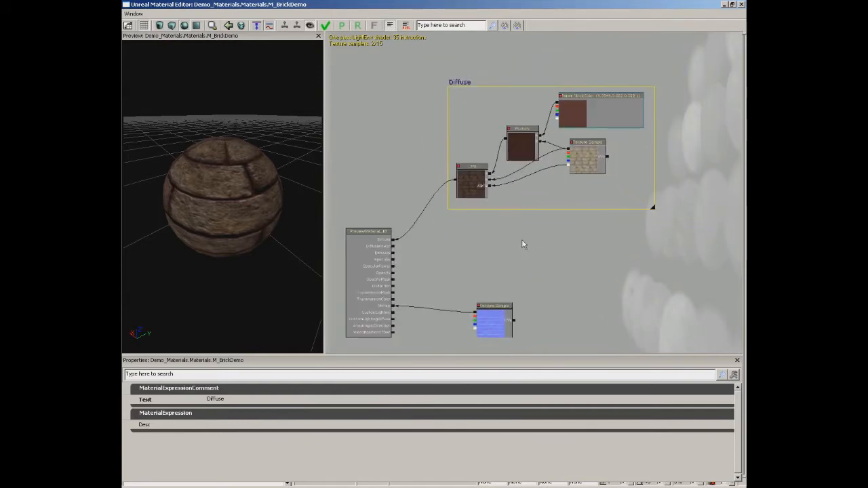
mouse_move(457, 82)
mouse_down()
mouse_move(462, 97)
mouse_move(462, 90)
mouse_up()
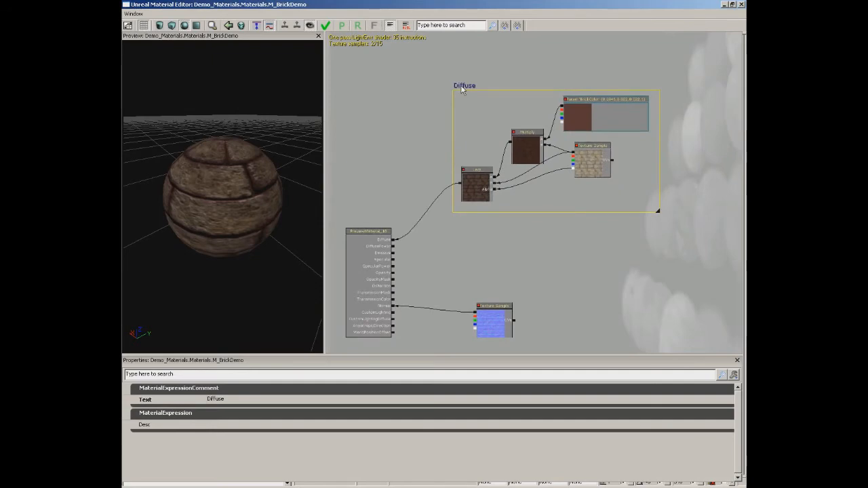
click(392, 159)
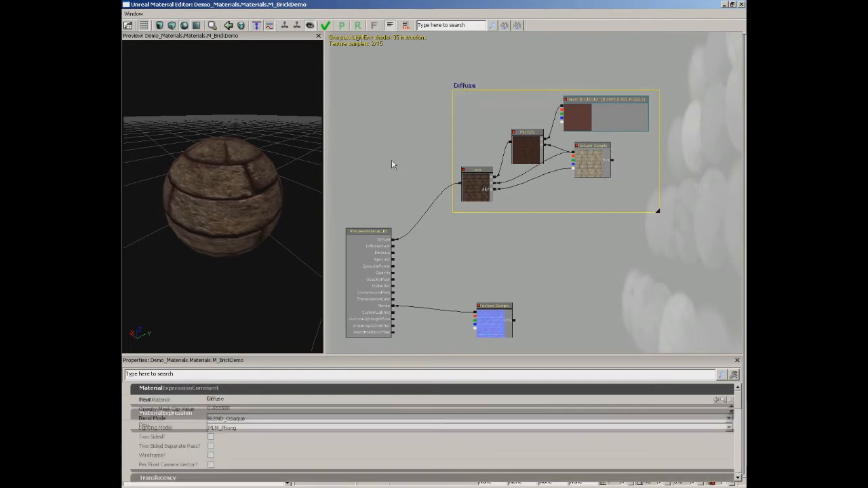
Apply the changes to M_BrickDemo, close the material editor and save the Demo_Materials package.
click(326, 26)
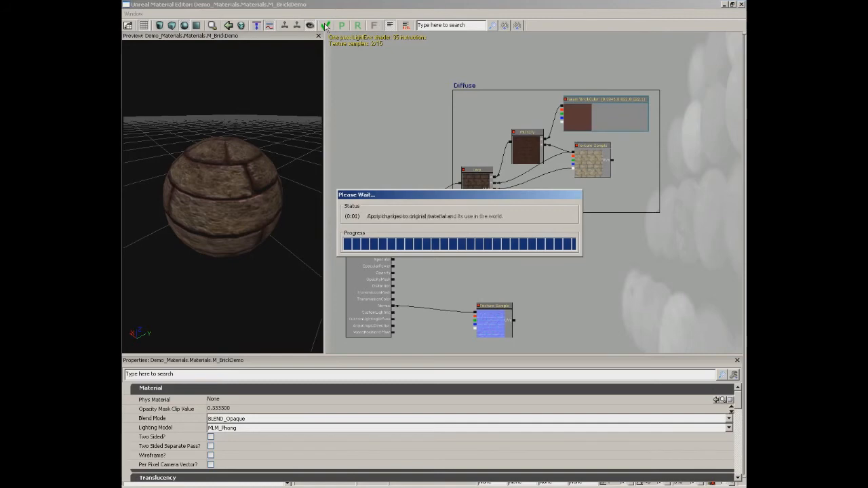
click(740, 5)
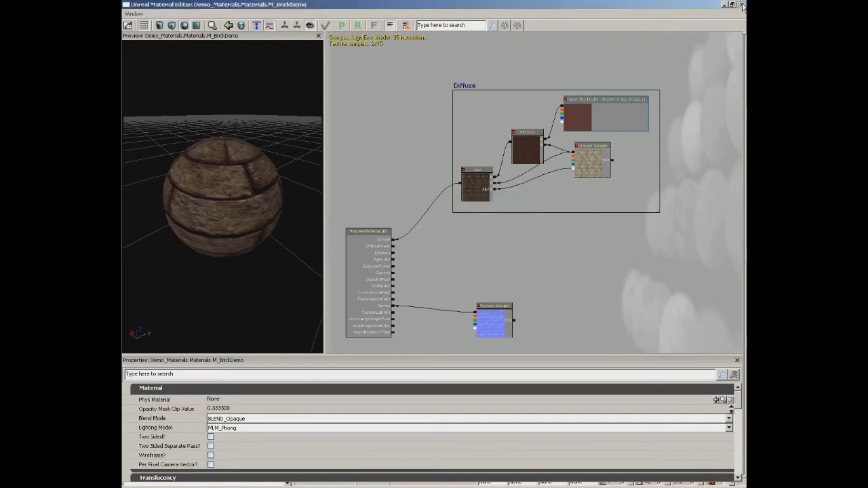
click(301, 395)
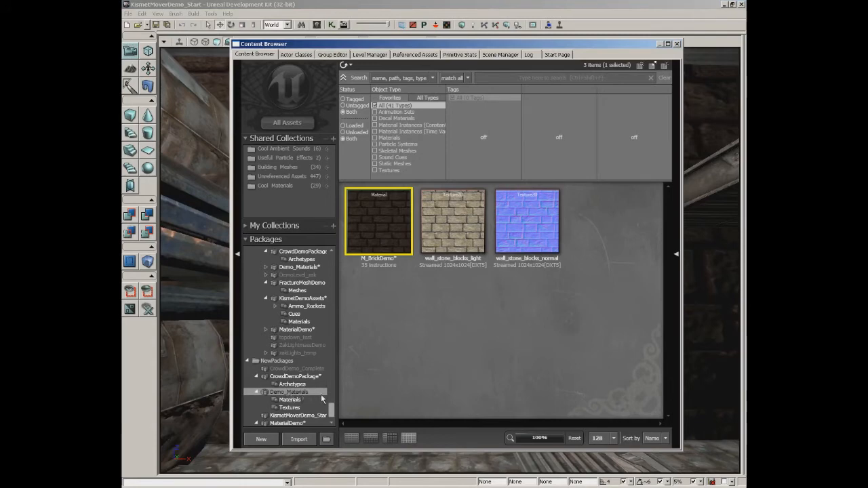
key(ctrl+s)
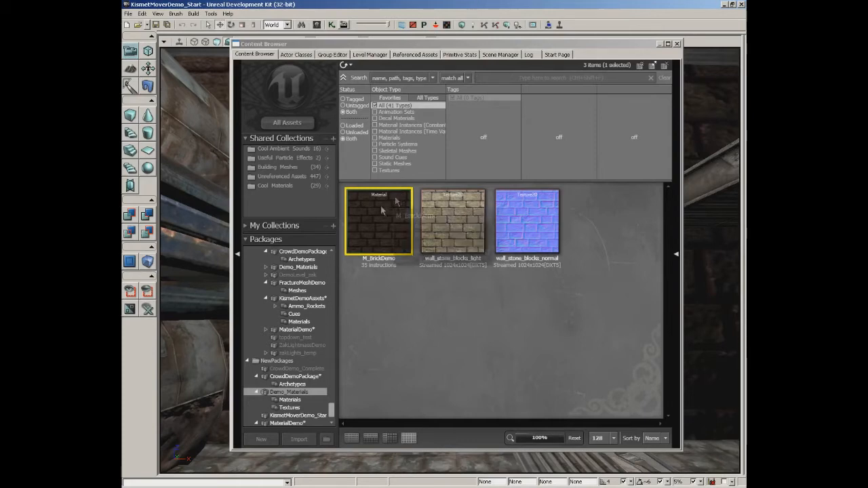
Reopen M_BrickDemo, connect the stone-block diffuse texture's red channel to Specular, and inspect the highlights on the preview sphere.
double_click(378, 225)
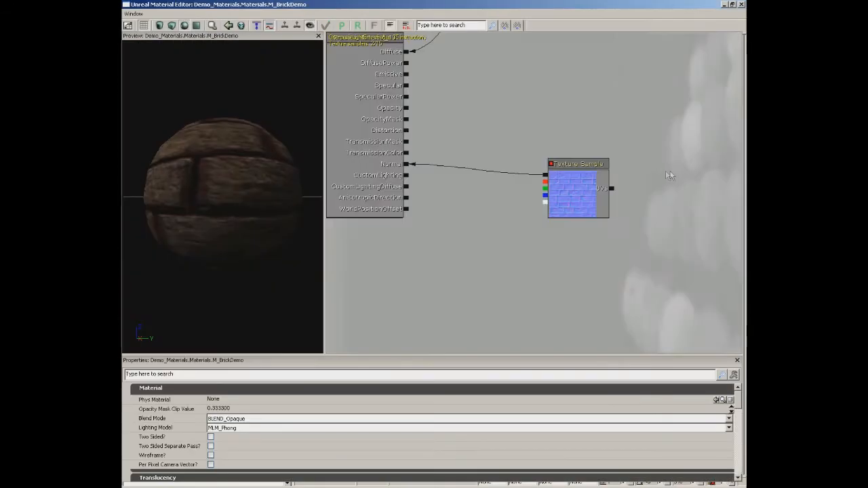
drag(588, 102, 528, 274)
scroll(528, 274, down, 1)
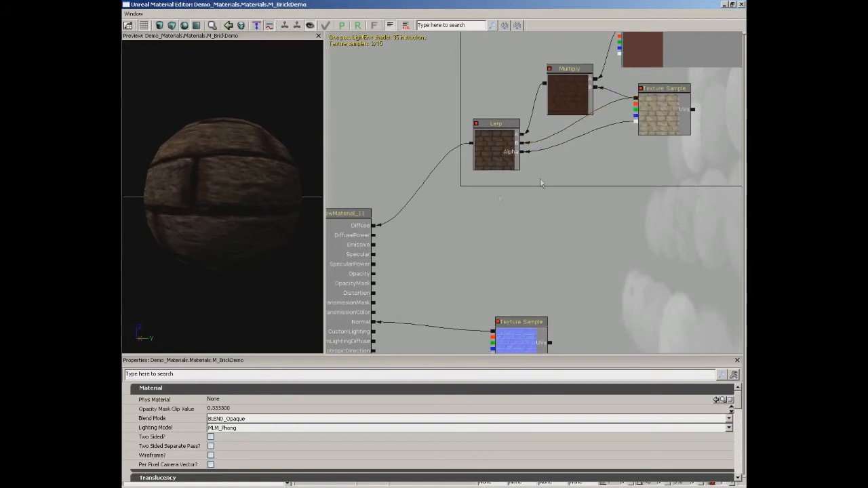
scroll(457, 221, up, 3)
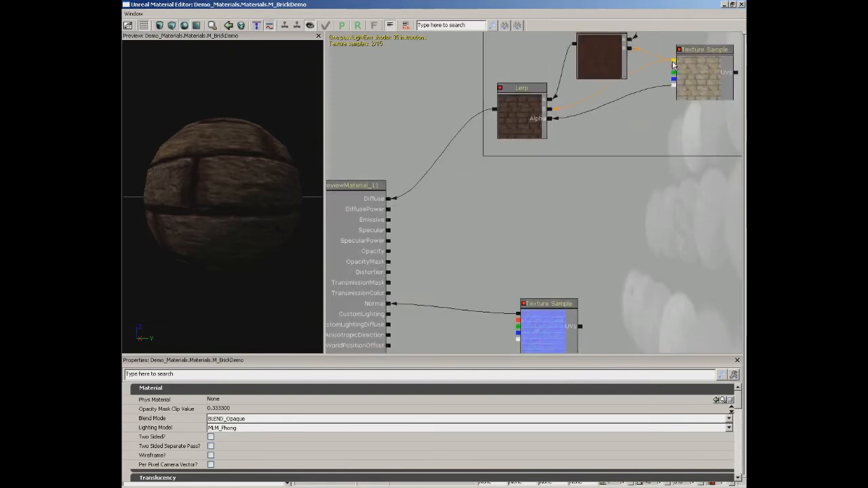
drag(673, 64, 390, 234)
drag(291, 227, 231, 161)
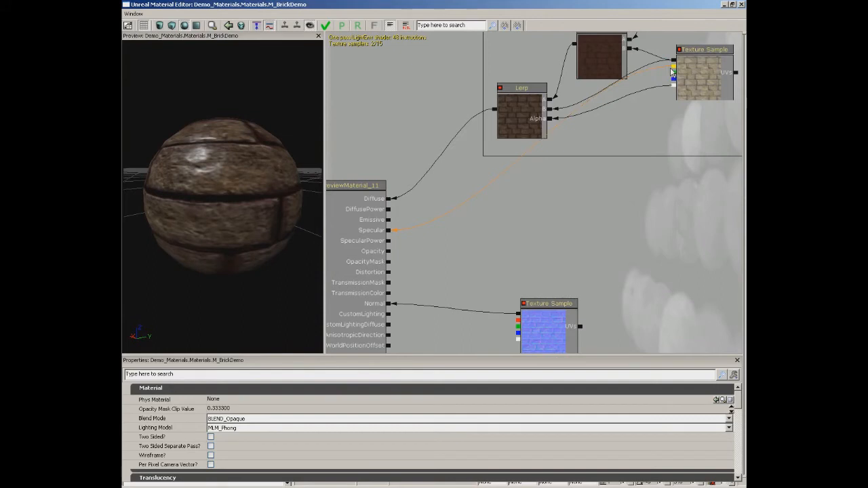
Preview the stone-block texture's red channel through Diffuse on the sphere, and restore the Lerp's connection to Diffuse.
drag(673, 68, 388, 201)
drag(271, 194, 323, 183)
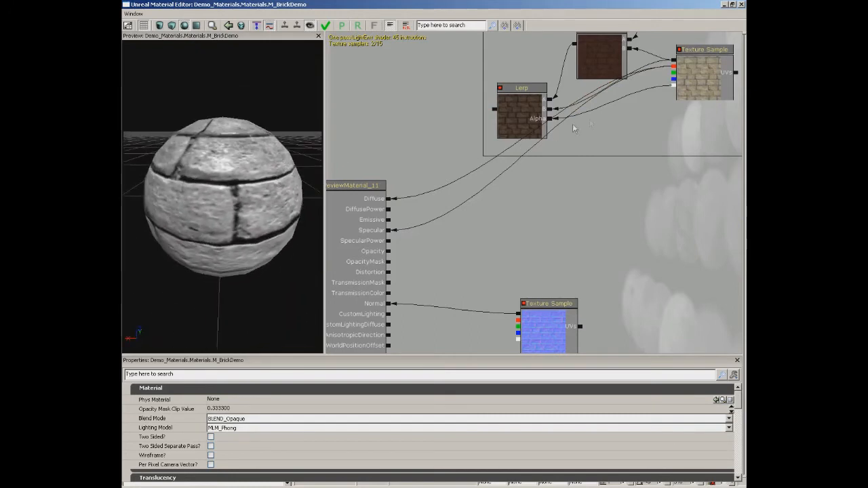
drag(493, 110, 388, 198)
drag(296, 204, 269, 206)
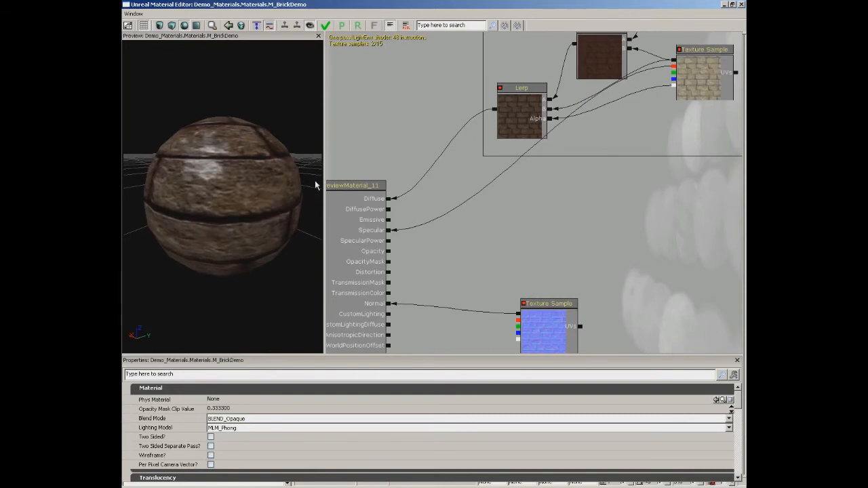
Add a VectorParameter in the empty area below the Diffuse comment box and name it SpecularColor.
right_click(558, 196)
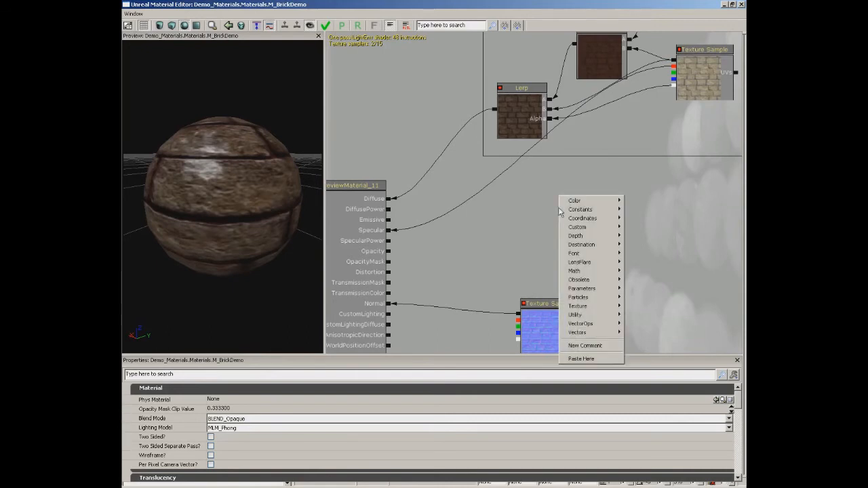
mouse_move(582, 290)
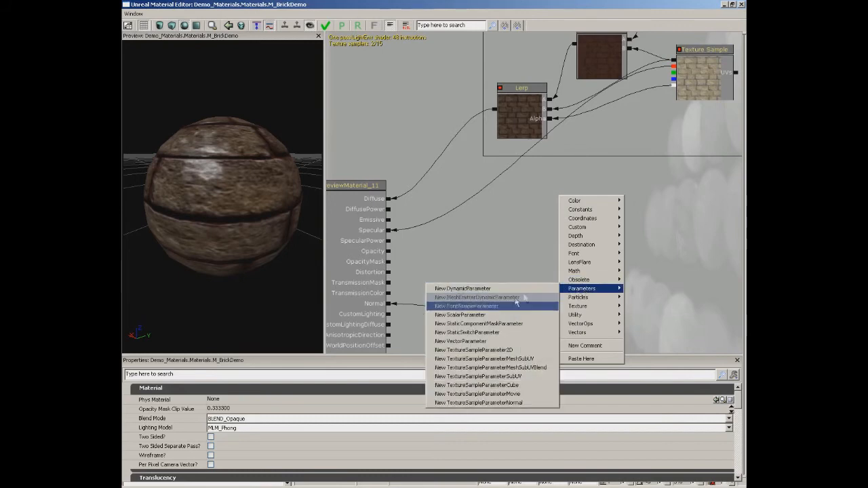
click(479, 340)
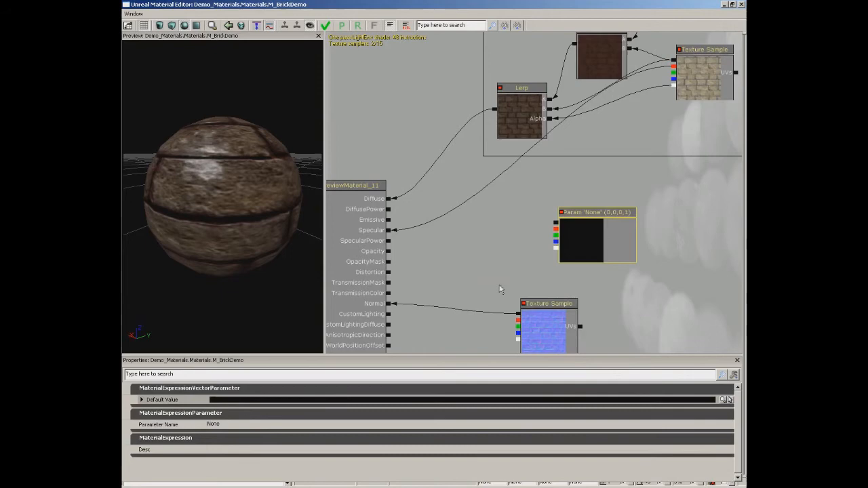
click(231, 425)
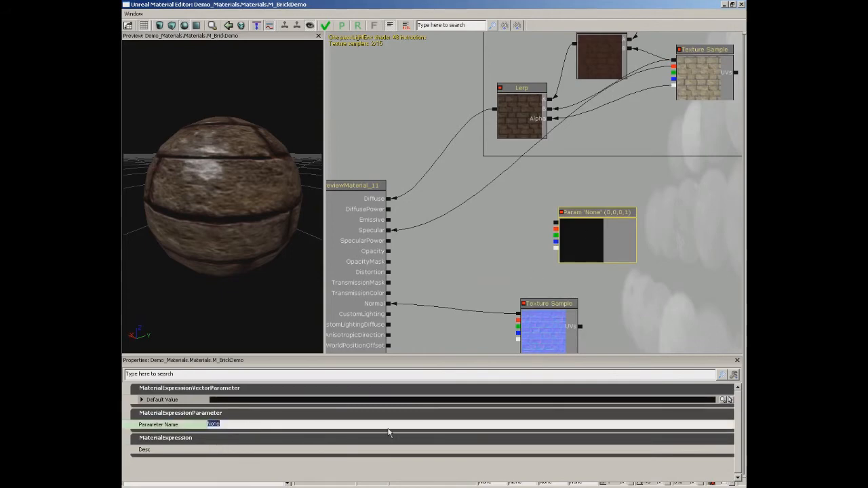
text(SpecularColor)
key(Return)
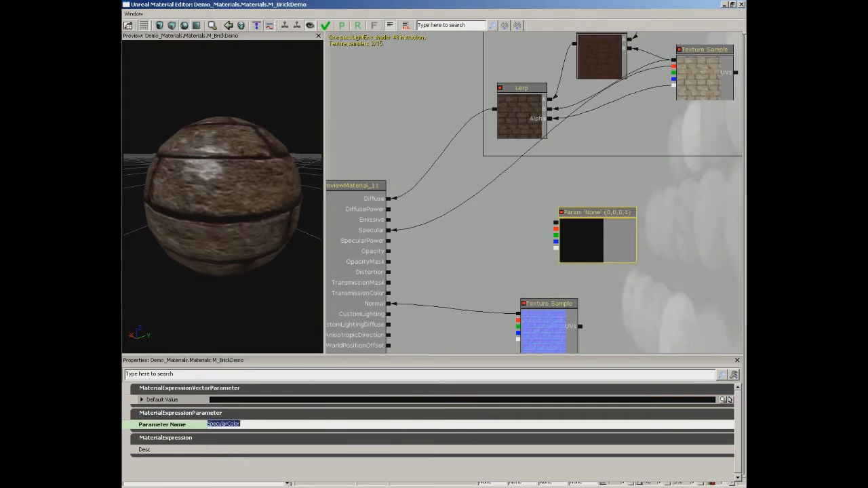
Set SpecularColor's default value to a pale pink of red 215, green 196, blue 196, and inspect the current highlights on the preview sphere.
click(723, 400)
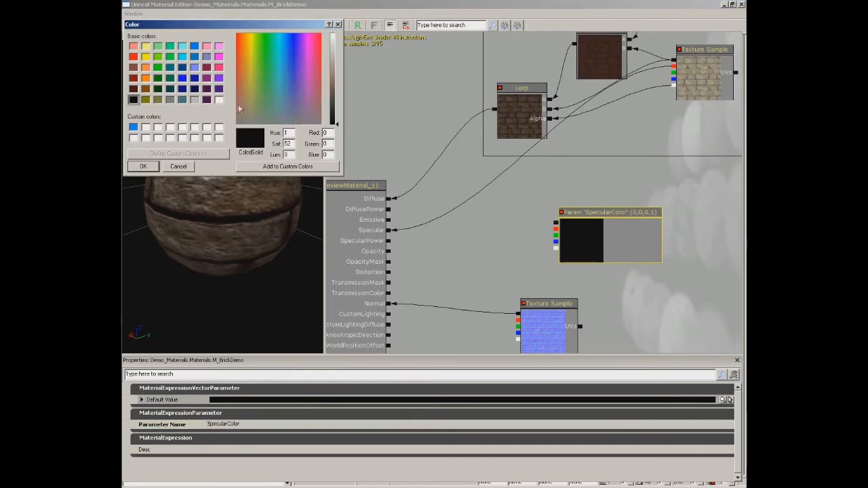
click(237, 107)
click(335, 54)
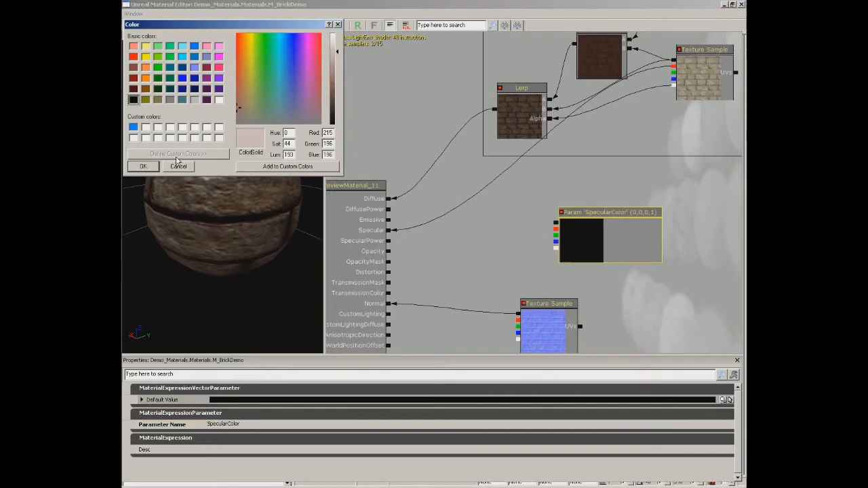
click(143, 167)
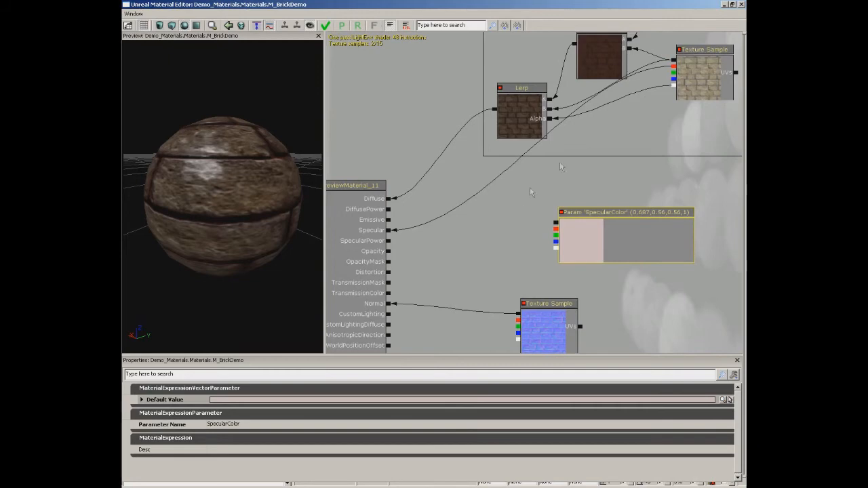
drag(232, 174, 137, 180)
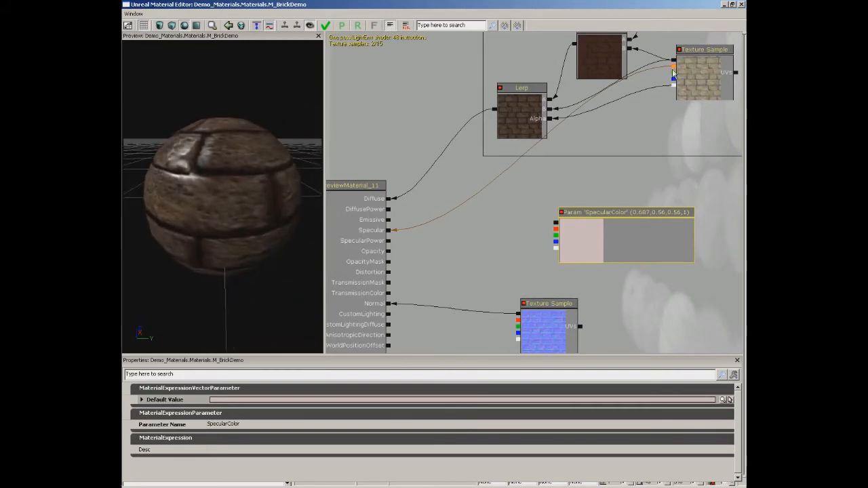
drag(248, 165, 207, 153)
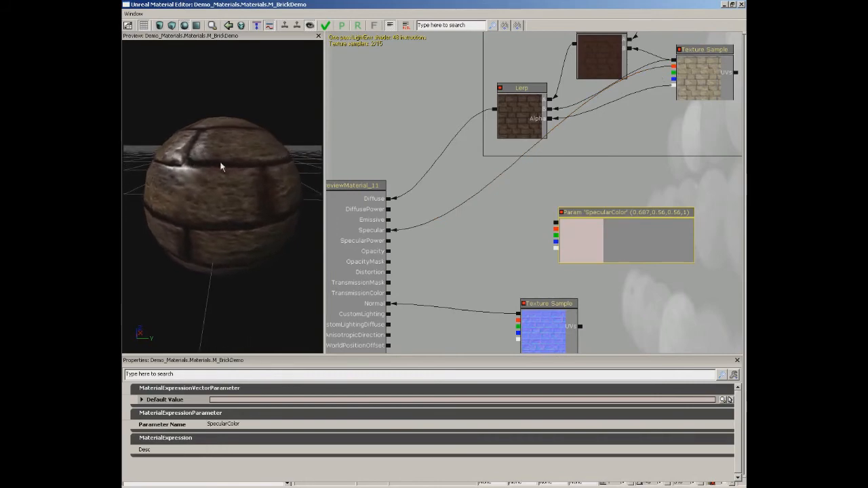
mouse_move(188, 157)
mouse_down()
mouse_move(227, 157)
mouse_move(199, 149)
mouse_up()
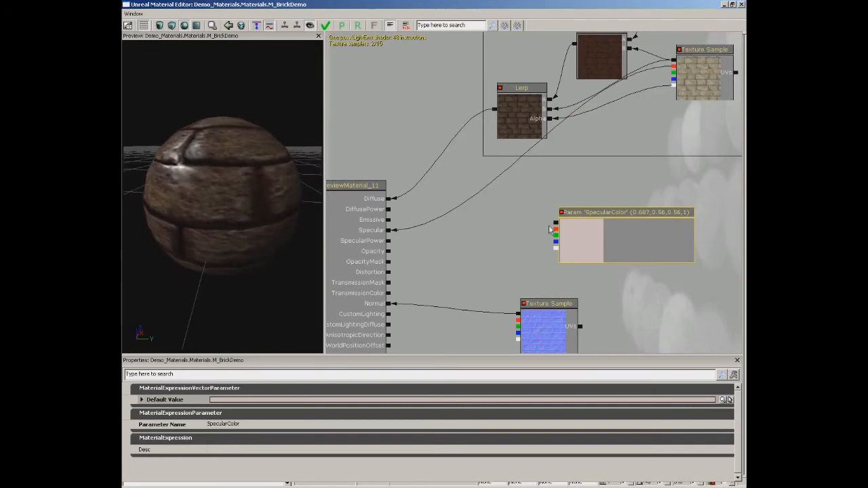
Try SpecularColor directly in Specular, compare the highlights on the sphere, and reconnect the stone-block texture's red channel to Specular.
drag(556, 222, 388, 231)
drag(265, 207, 261, 170)
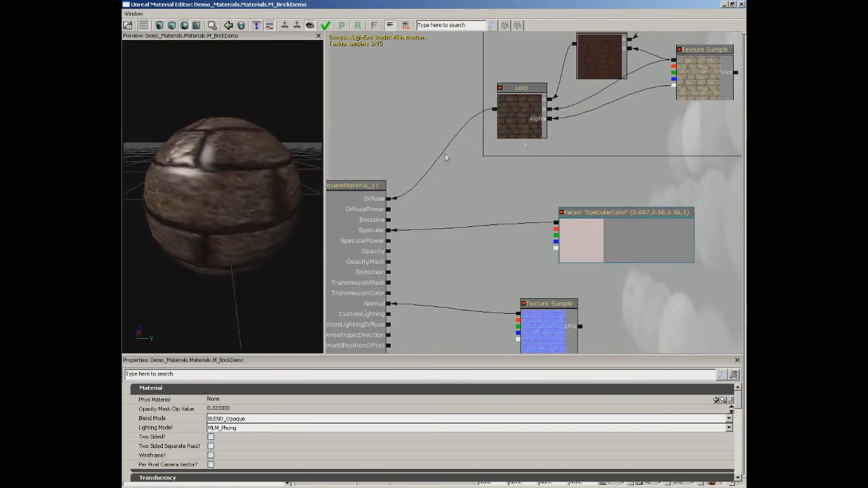
drag(673, 61, 390, 232)
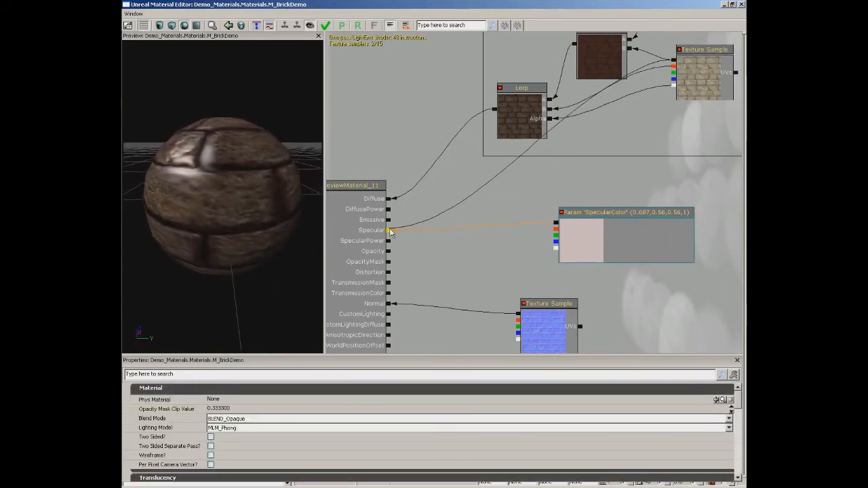
drag(219, 175, 188, 169)
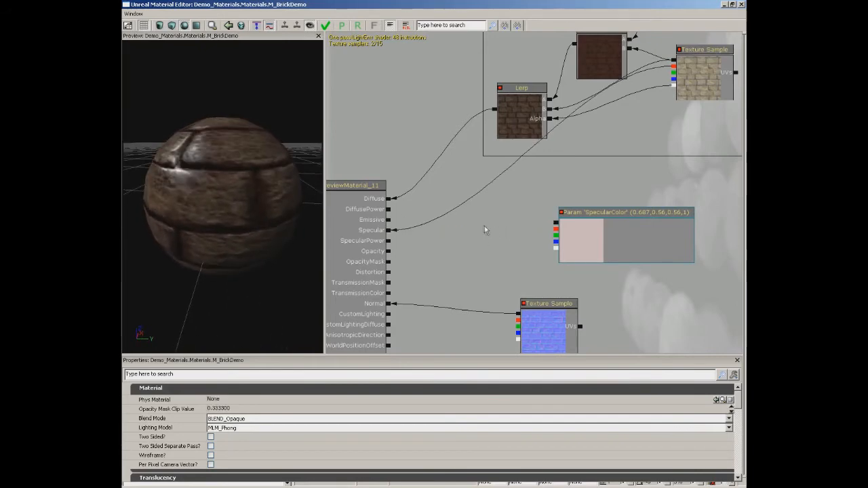
Add a Multiply node combining the stone-block texture's red channel with SpecularColor, feed it into Specular, and inspect the preview sphere.
click(465, 226)
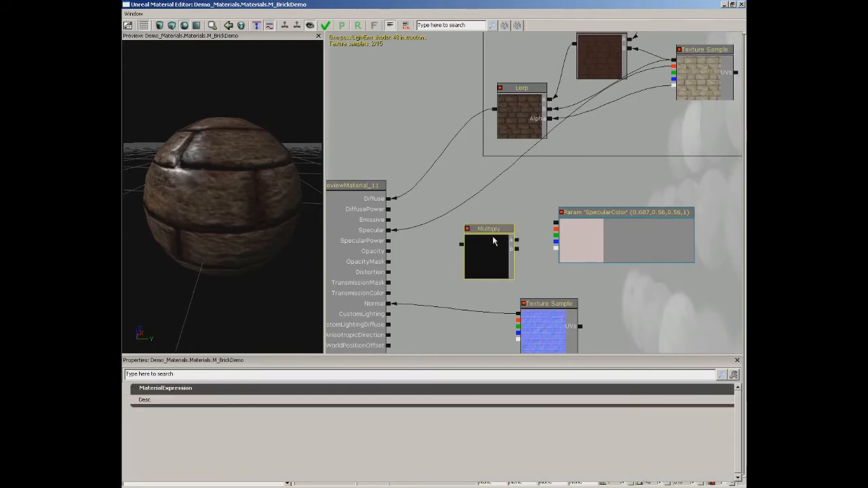
drag(493, 266, 673, 67)
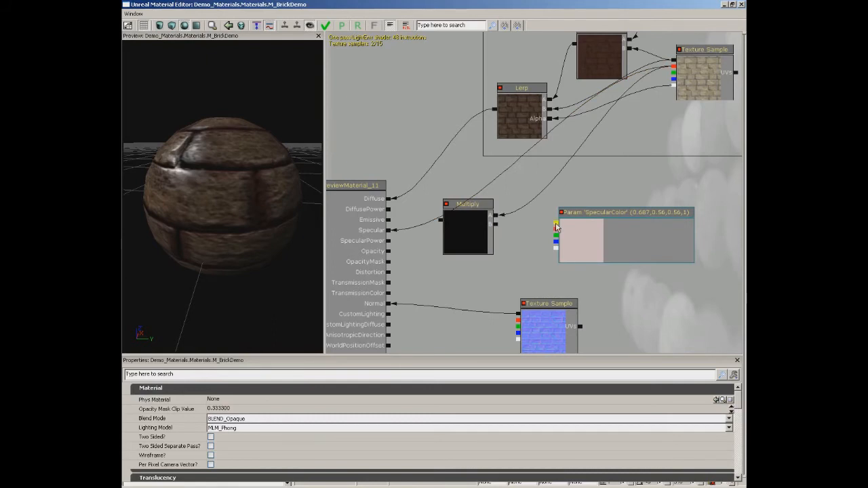
drag(555, 228, 496, 228)
drag(441, 225, 388, 230)
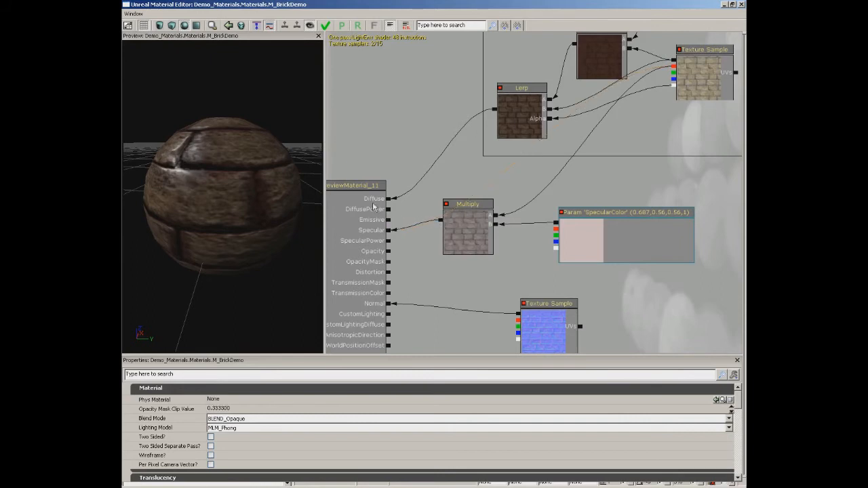
drag(235, 177, 139, 122)
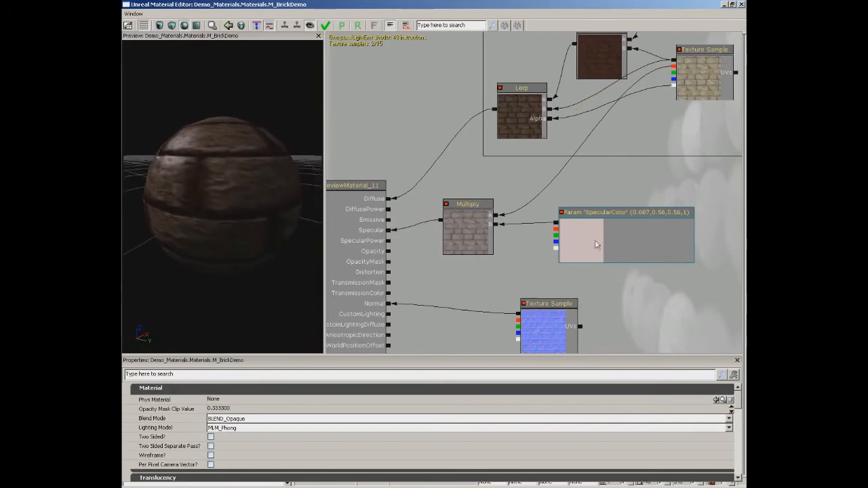
Set SpecularColor's default value to a dark brown of red 64, green 43, blue 43, and inspect the preview sphere.
click(624, 239)
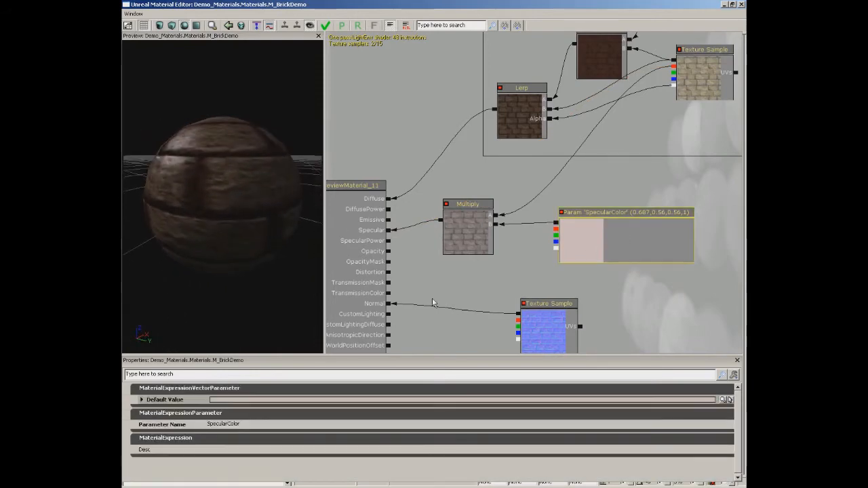
click(724, 399)
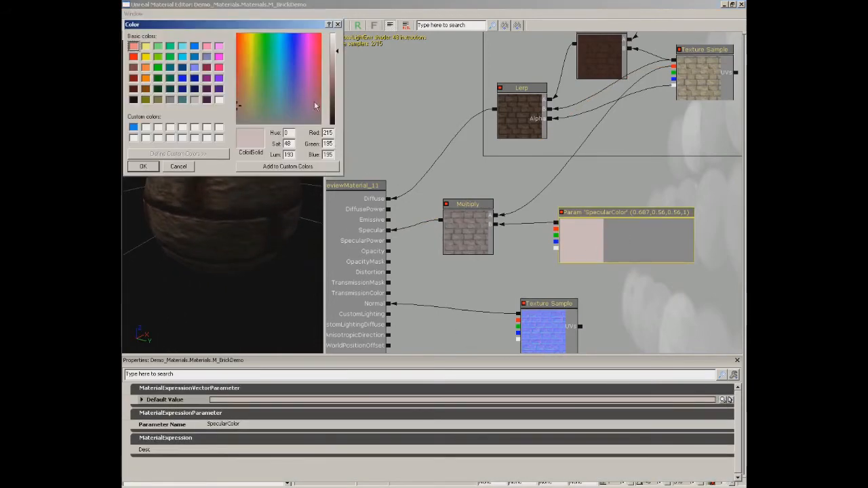
click(333, 105)
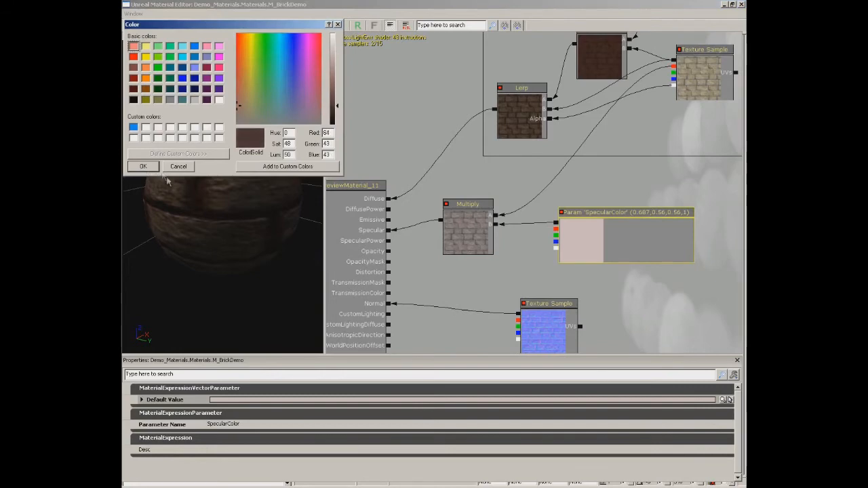
click(143, 166)
drag(212, 184, 123, 114)
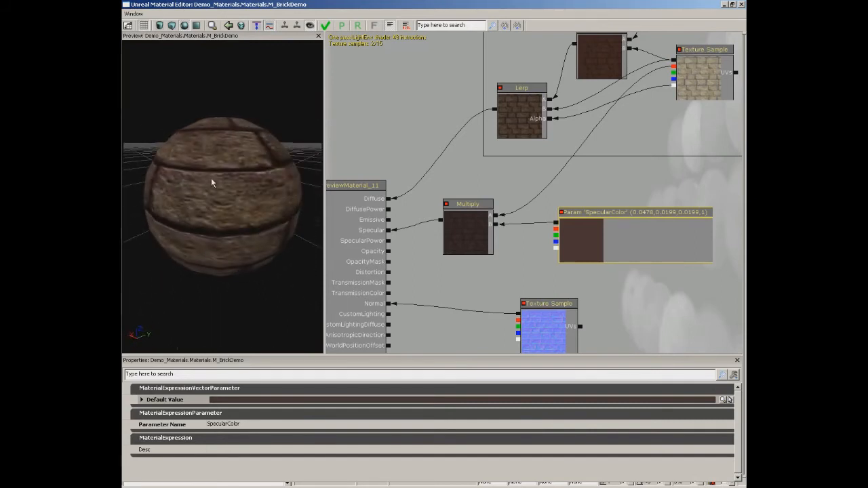
Set SpecularColor's default value to a pale pink of red 205, green 180, blue 180.
click(725, 399)
drag(342, 102, 341, 55)
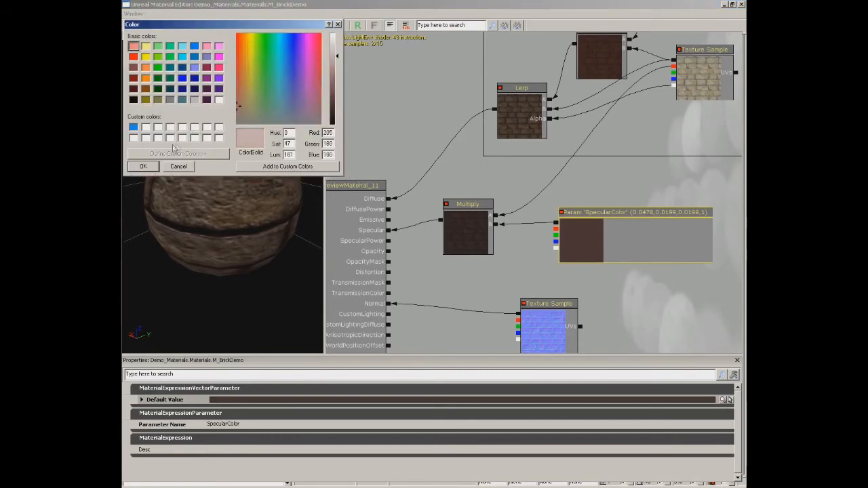
click(143, 167)
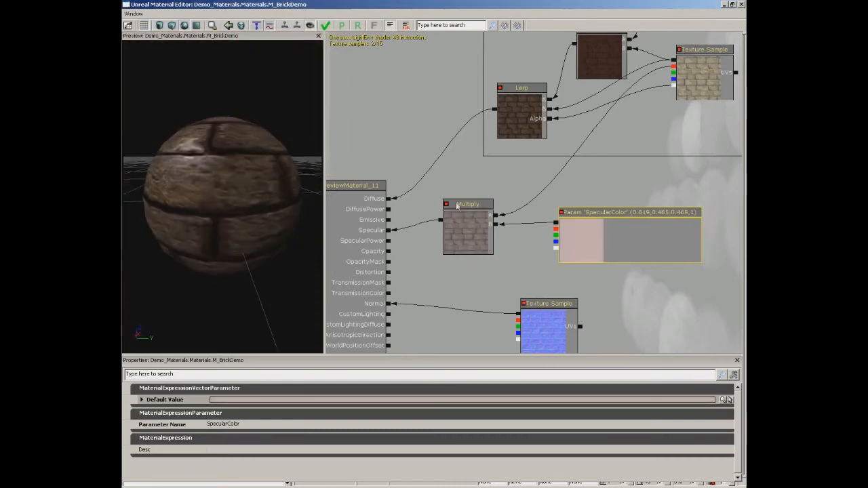
Shift the Specular Multiply node closer to SpecularColor and move the normal-map Texture Sample further down to free space between them.
drag(461, 230, 484, 231)
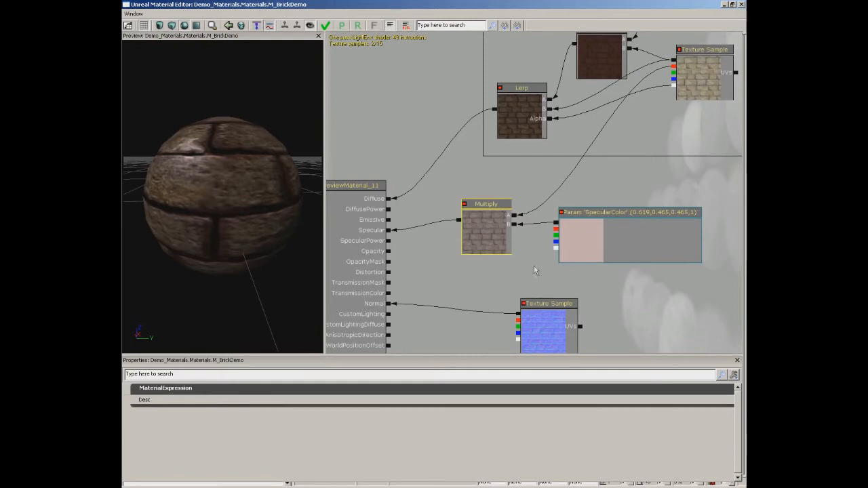
drag(645, 305, 660, 240)
drag(572, 251, 566, 310)
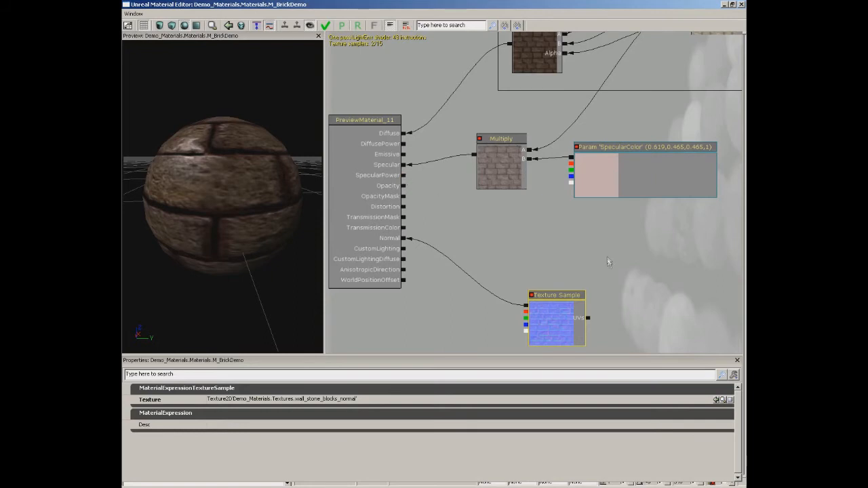
Add a ScalarParameter between SpecularColor and the normal-map Texture Sample, and name it SpecularPower.
right_click(541, 219)
mouse_move(565, 317)
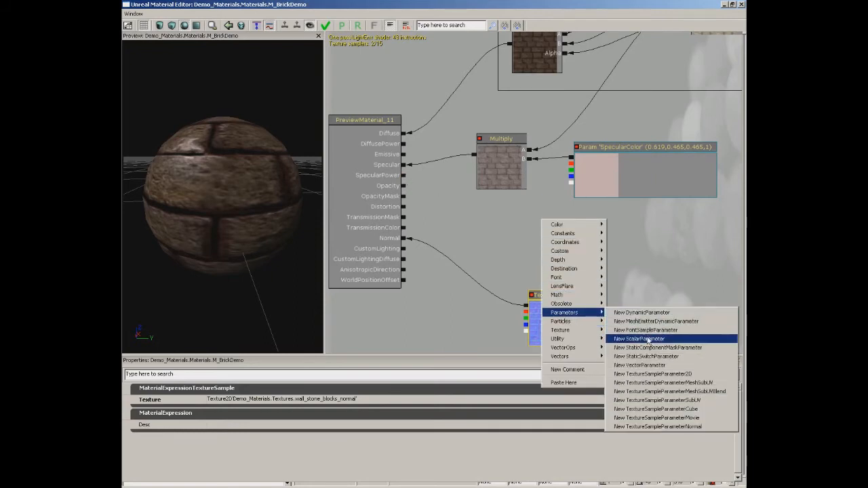
click(649, 339)
drag(568, 254, 564, 232)
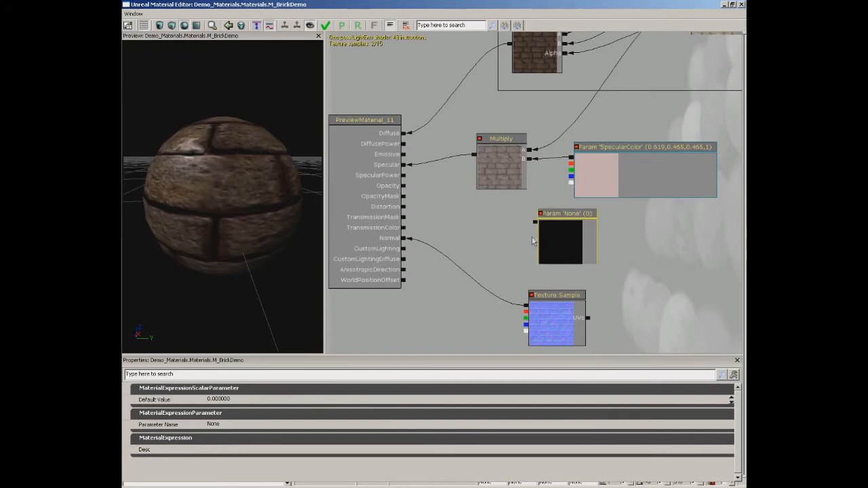
click(232, 424)
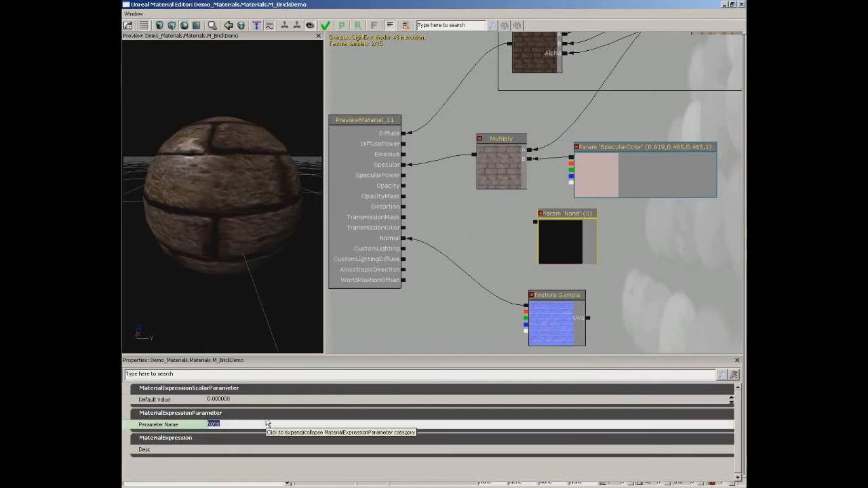
text(SpecularPower)
key(Return)
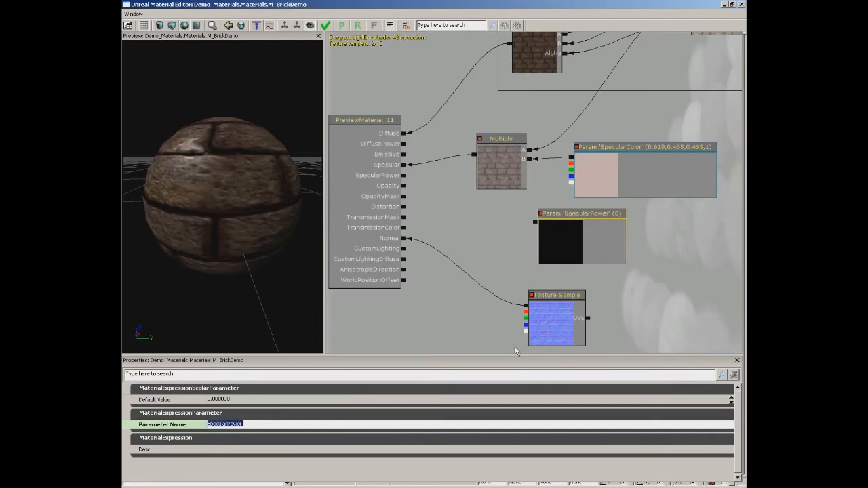
Set the SpecularPower parameter's default value to 3, connect it to the material's SpecularPower input, and inspect the preview sphere.
click(241, 399)
text(3)
key(Return)
drag(534, 222, 405, 178)
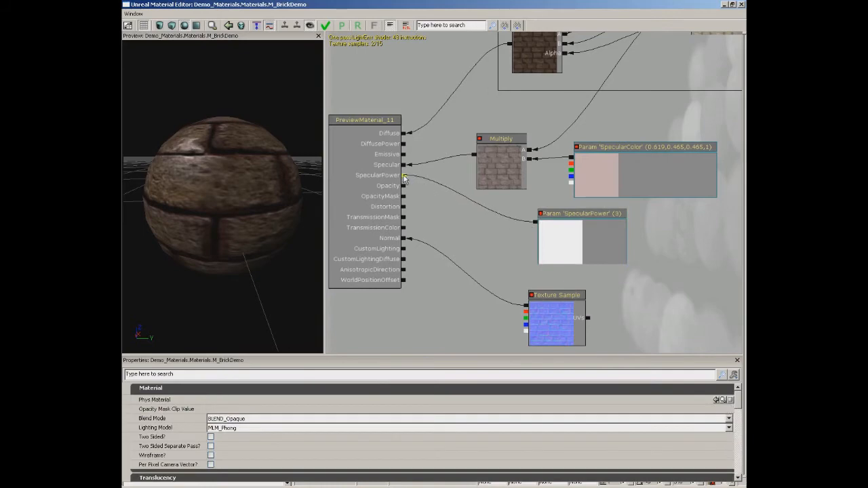
mouse_move(215, 163)
mouse_down()
mouse_move(258, 179)
mouse_move(303, 170)
mouse_move(274, 134)
mouse_move(212, 111)
mouse_move(160, 117)
mouse_move(219, 164)
mouse_up()
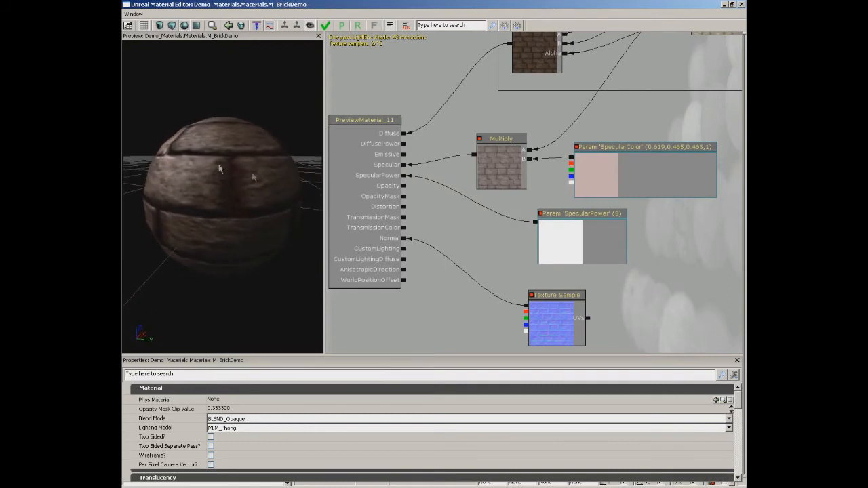
Set the SpecularPower parameter's default value to 20 and compare the highlights on the preview sphere.
click(589, 240)
drag(231, 199, 294, 206)
click(228, 401)
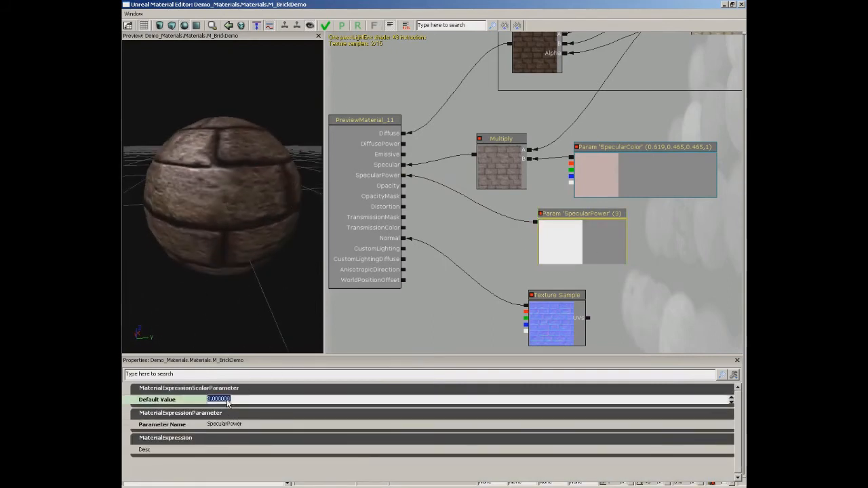
text(20)
key(Return)
drag(216, 206, 162, 80)
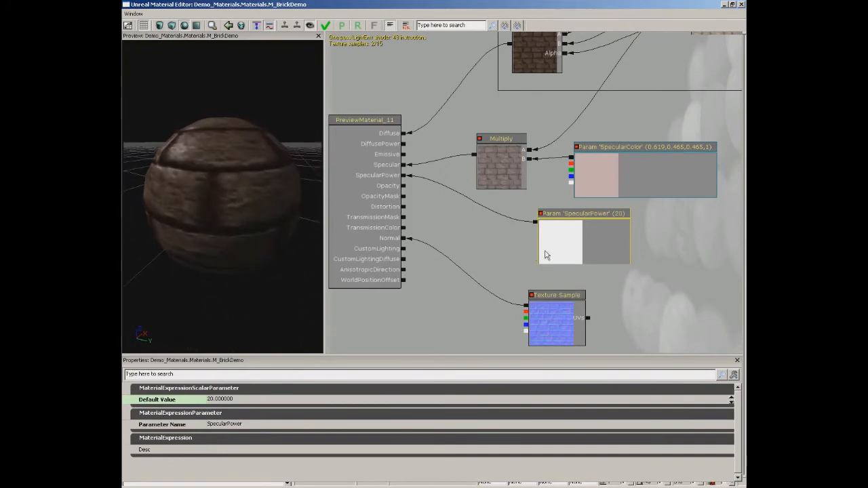
Set the SpecularPower parameter's default value to 5 and check the highlights on the preview sphere.
drag(693, 259, 664, 249)
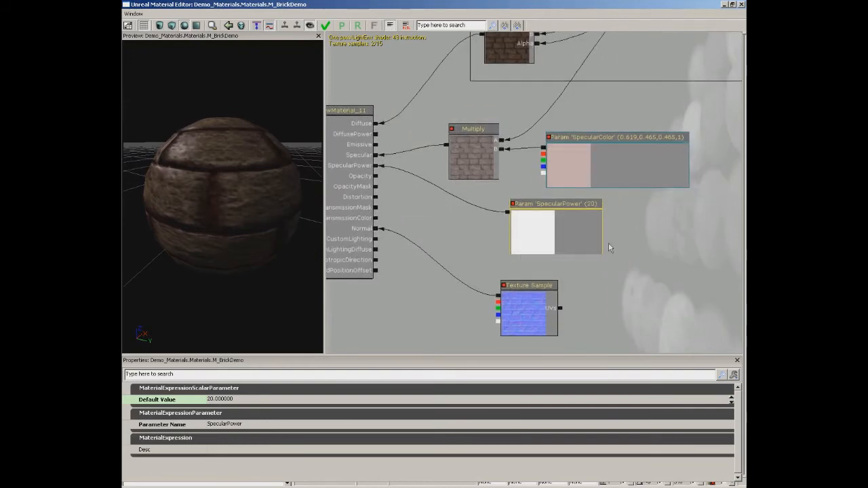
click(242, 399)
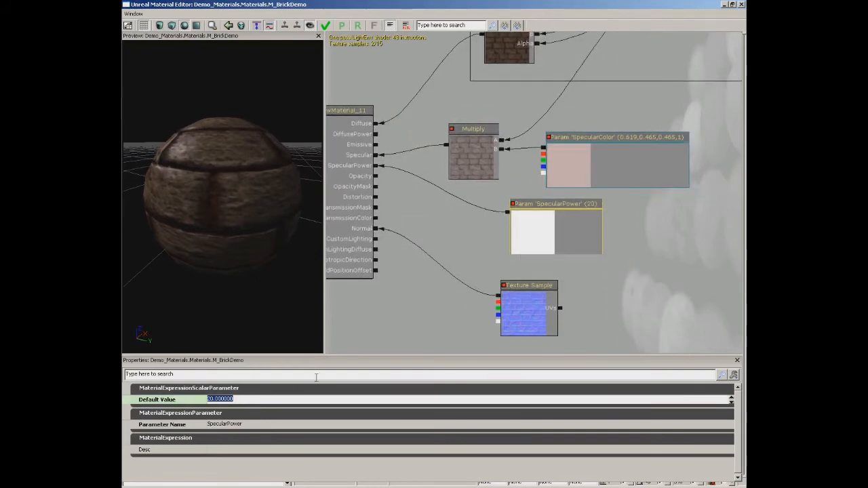
text(5)
key(Return)
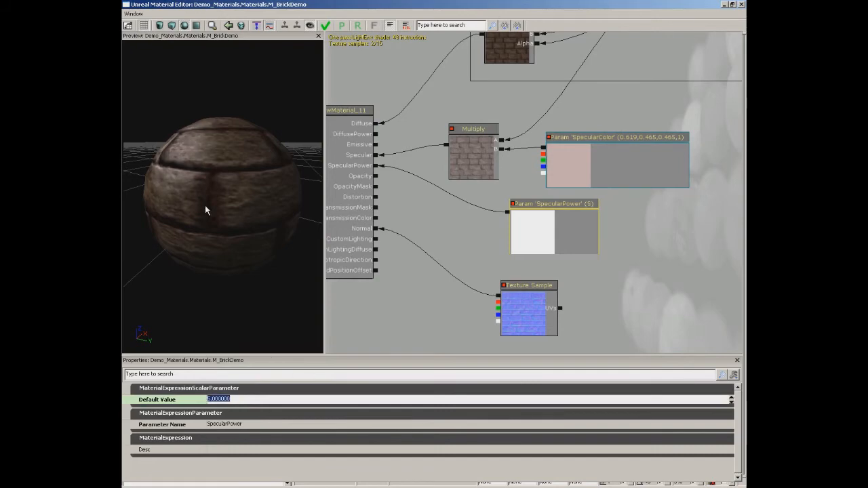
drag(206, 207, 285, 226)
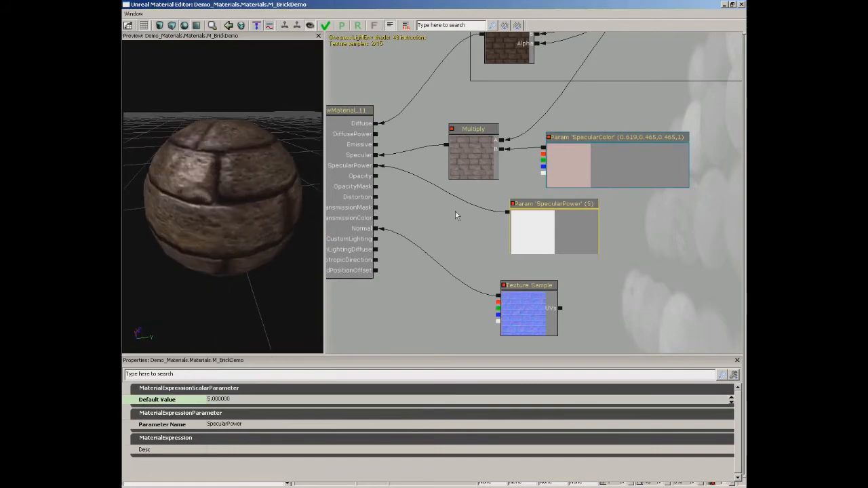
Add a comment box named Specular around Multiply, SpecularColor and SpecularPower, widen it to enclose all three, and place it below the Diffuse box.
scroll(456, 213, down, 2)
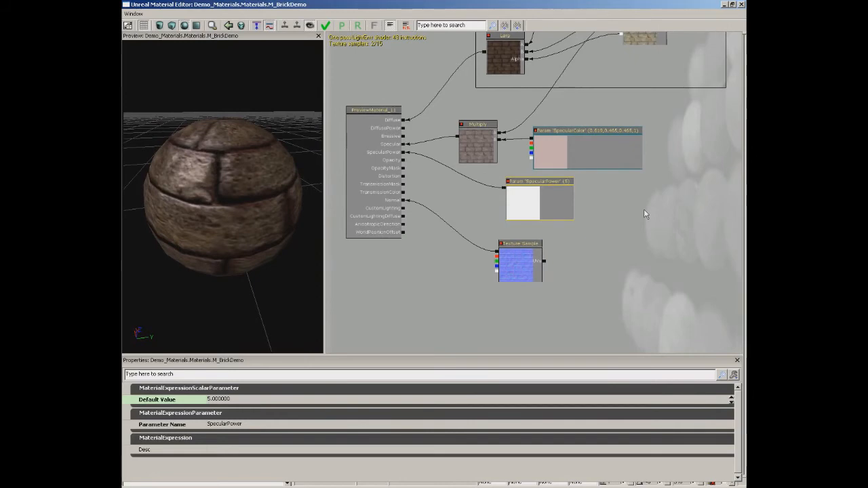
ctrl+alt+drag(441, 105, 687, 229)
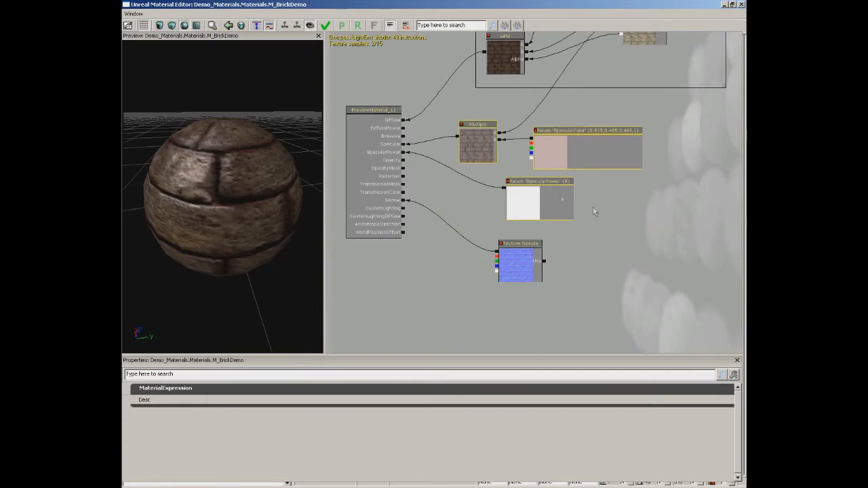
right_click(474, 197)
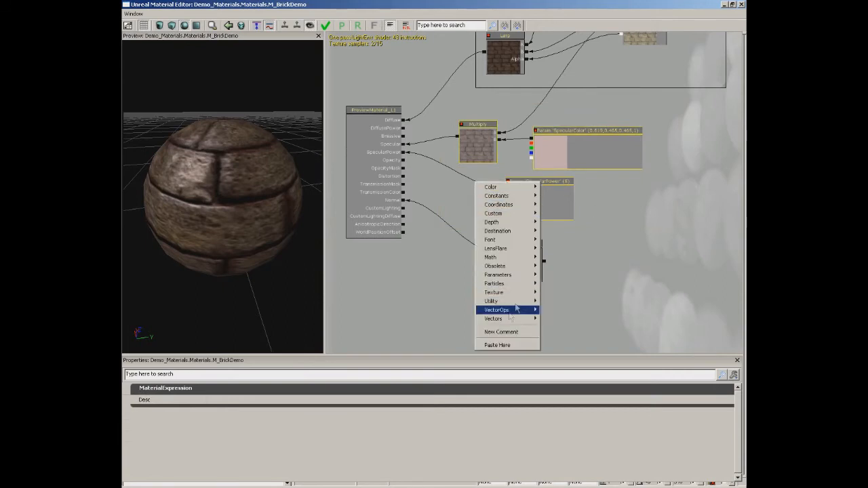
click(502, 332)
text(Specular)
key(Return)
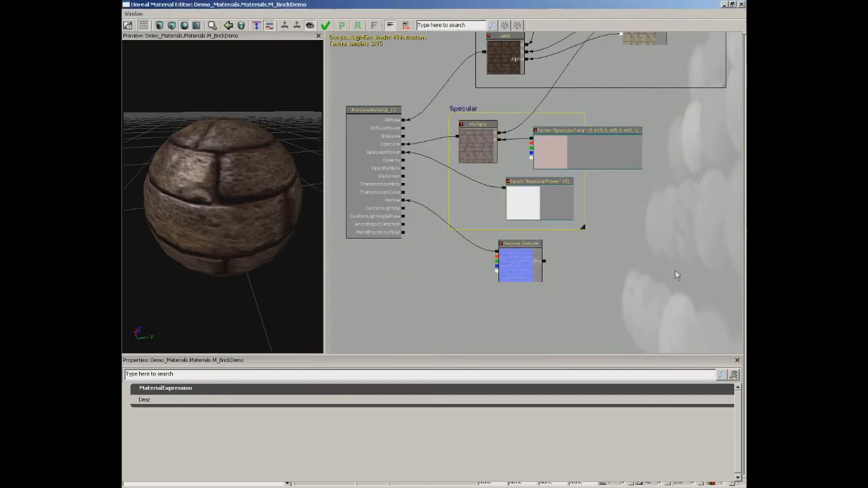
drag(580, 229, 669, 224)
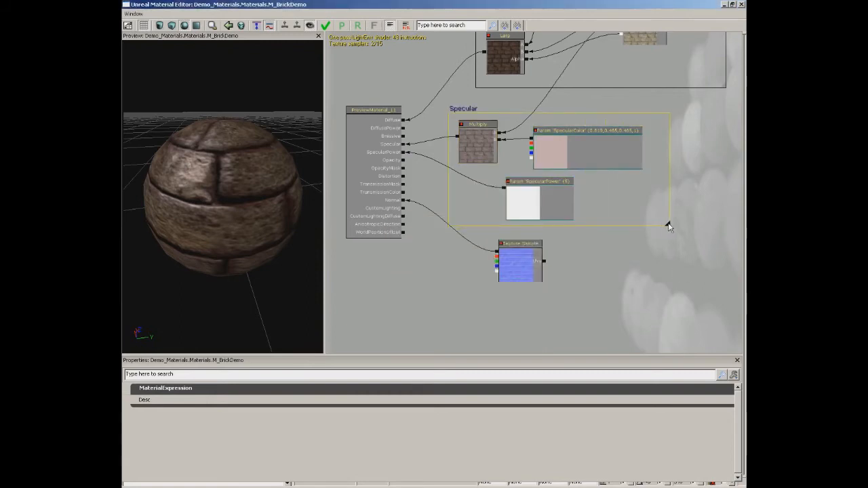
drag(465, 110, 494, 96)
Apply the changes to the M_BrickDemo material and close its material editor.
scroll(607, 269, down, 2)
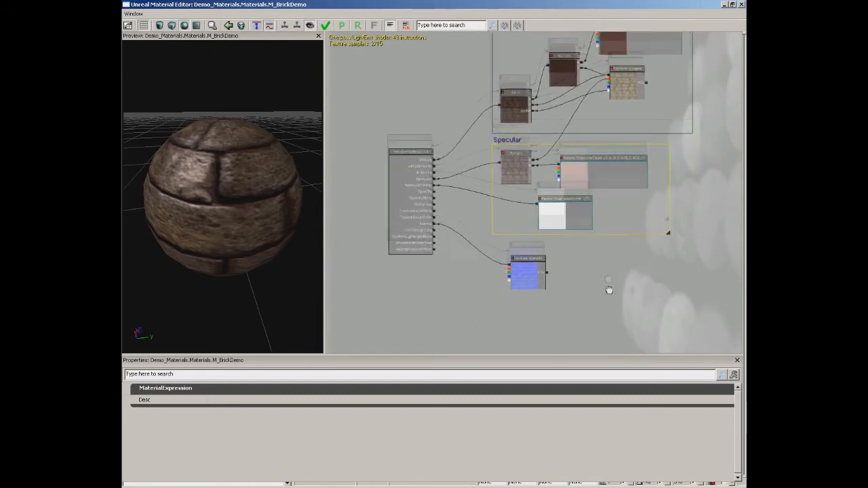
click(326, 26)
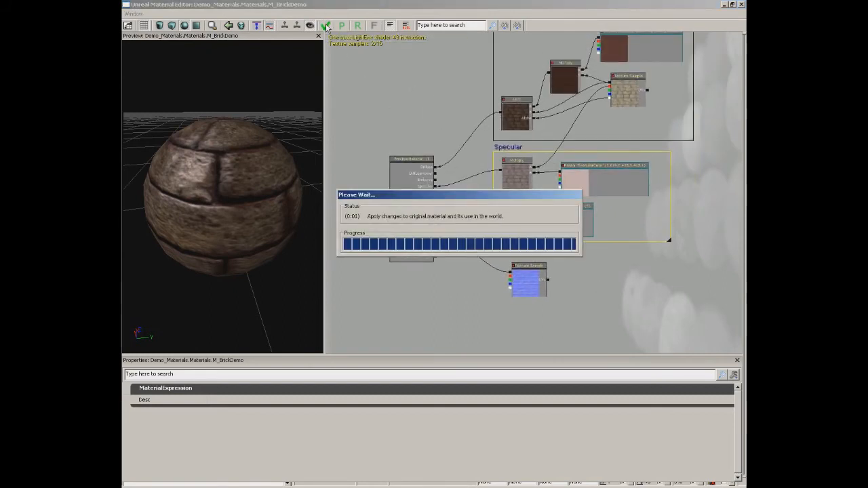
click(741, 5)
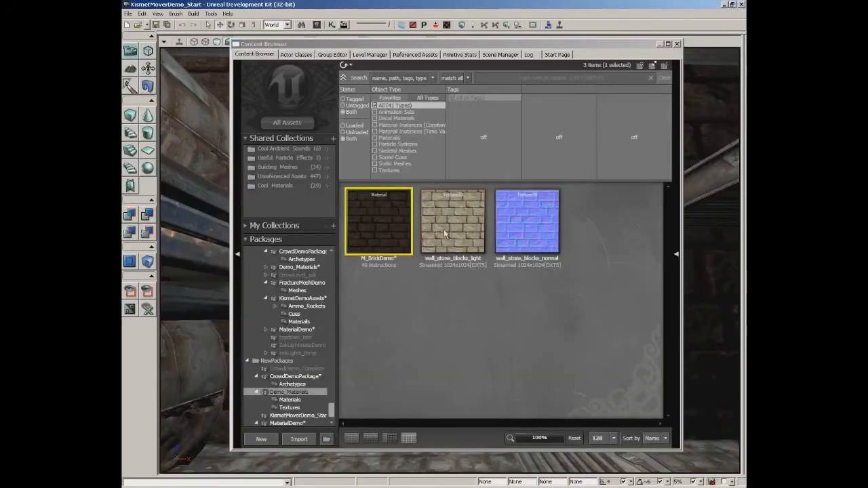
Save the Demo_Materials package and close the Content Browser.
click(310, 392)
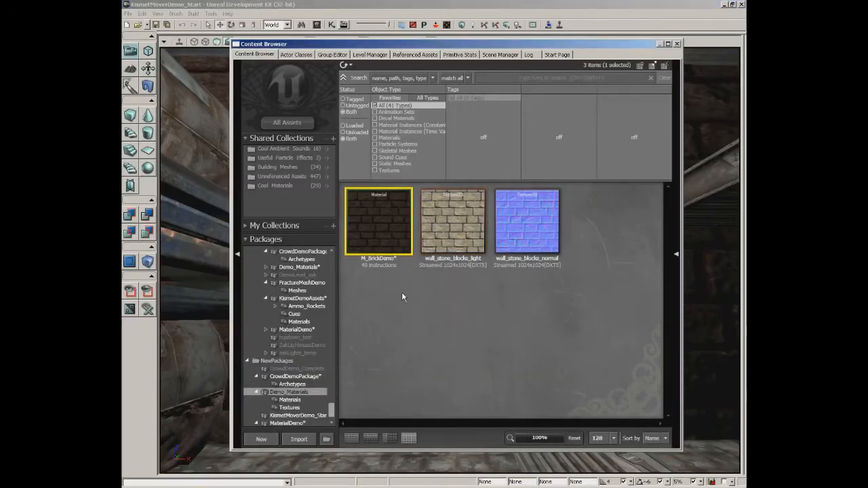
key(ctrl+s)
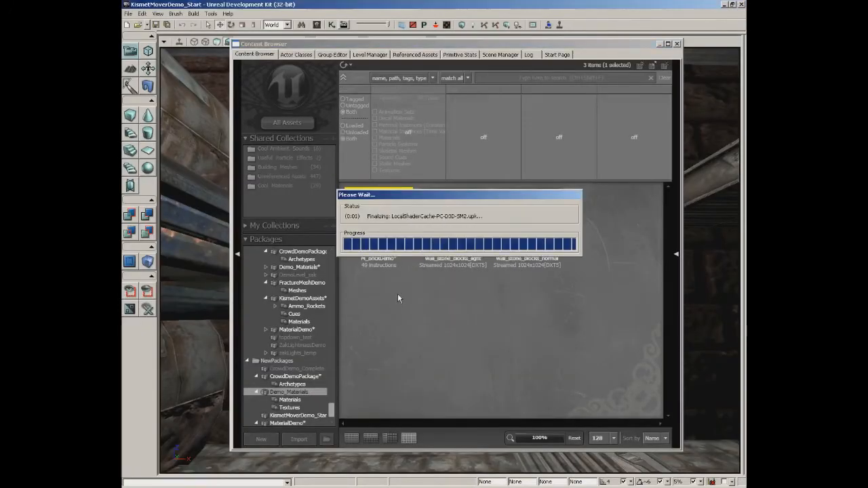
click(677, 44)
Examine the specular highlights on the level's brick wall near the fluorescent light from several angles and distances.
right_drag(508, 230, 464, 225)
drag(464, 225, 464, 166)
right_drag(516, 225, 511, 252)
mouse_move(512, 252)
mouse_down()
mouse_move(514, 261)
mouse_move(502, 238)
mouse_up()
right_drag(502, 238, 498, 237)
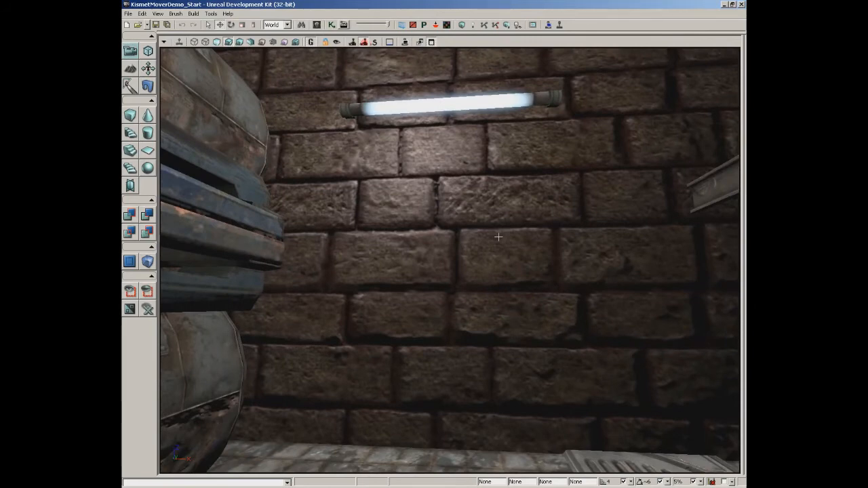
right_drag(499, 237, 494, 237)
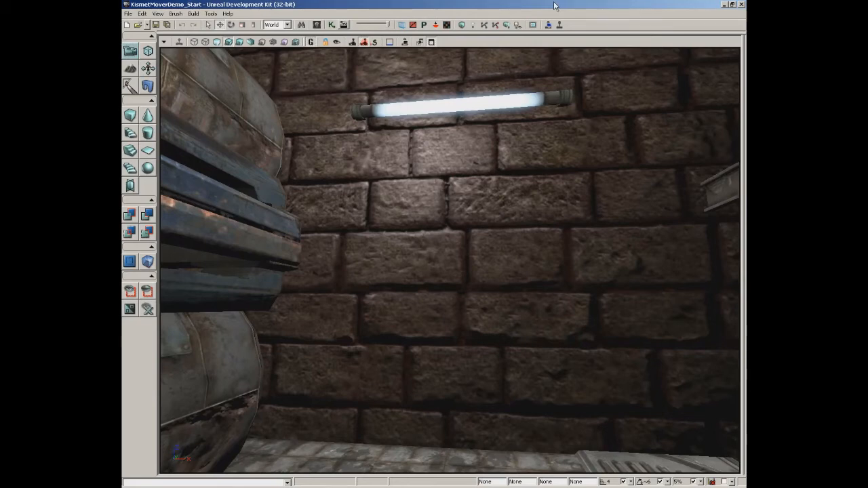
scroll(481, 280, up, 10)
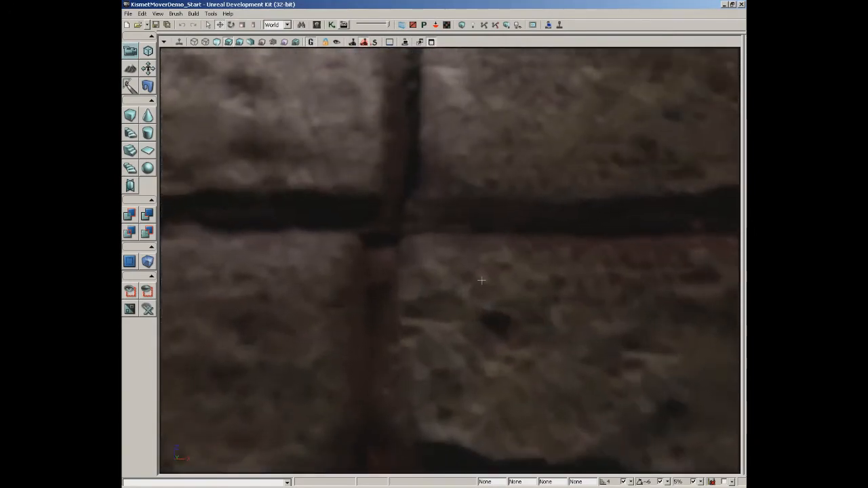
right_drag(481, 280, 509, 201)
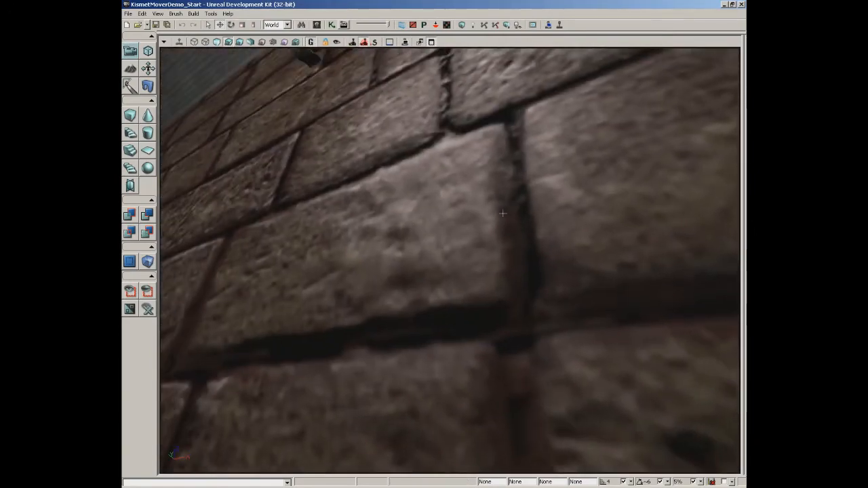
scroll(468, 217, down, 5)
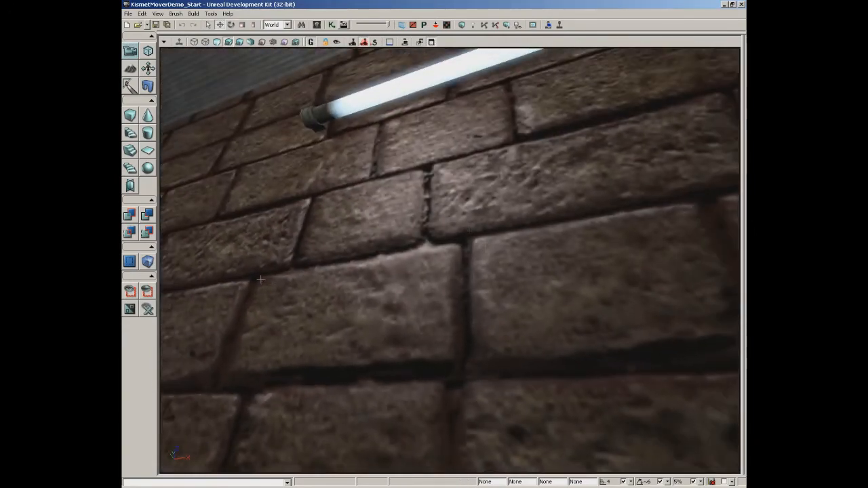
Reopen the M_BrickDemo material from the Content Browser for editing at its normal map Texture Sample.
drag(332, 261, 433, 266)
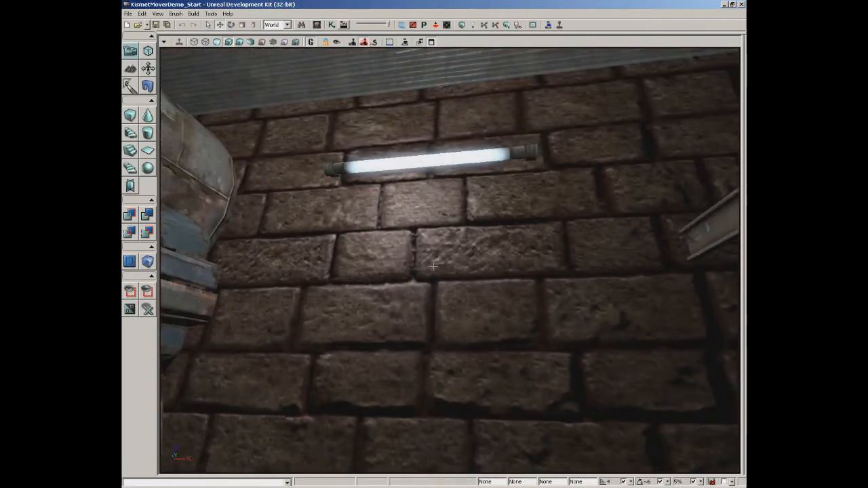
click(316, 25)
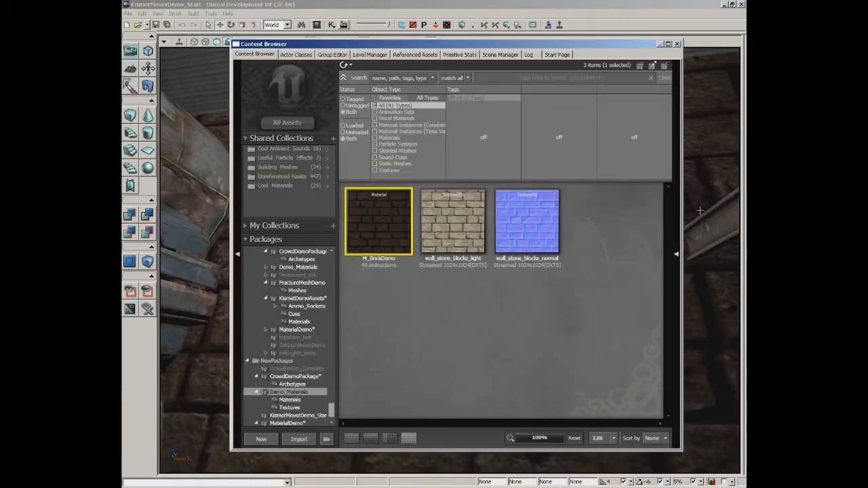
double_click(382, 220)
drag(382, 220, 356, 234)
drag(568, 231, 573, 209)
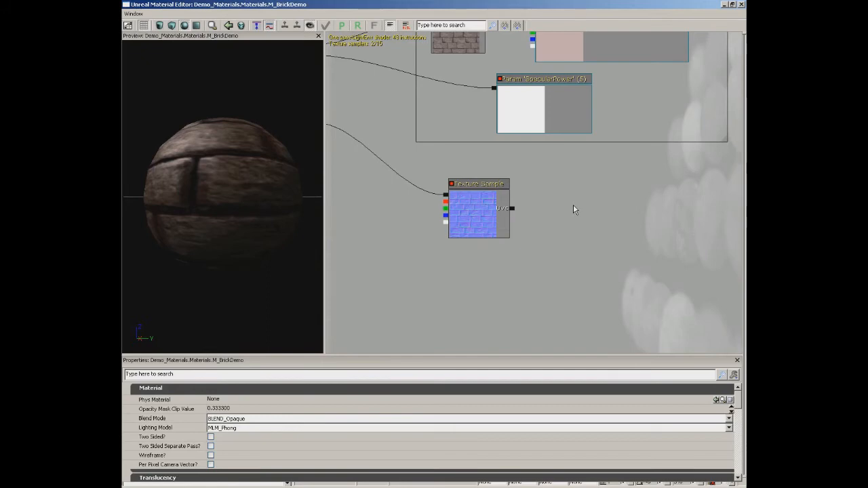
Search all assets in the Content Browser for "detail" and select the T_HU_Stone_ND texture.
click(722, 6)
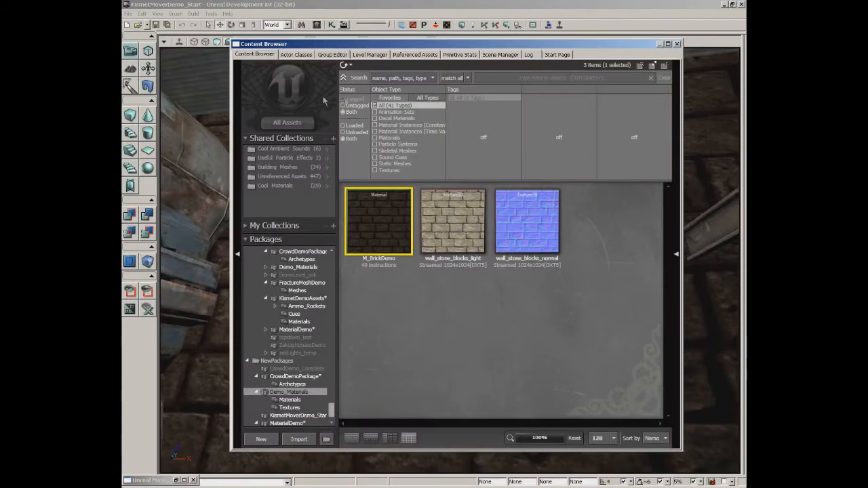
click(288, 124)
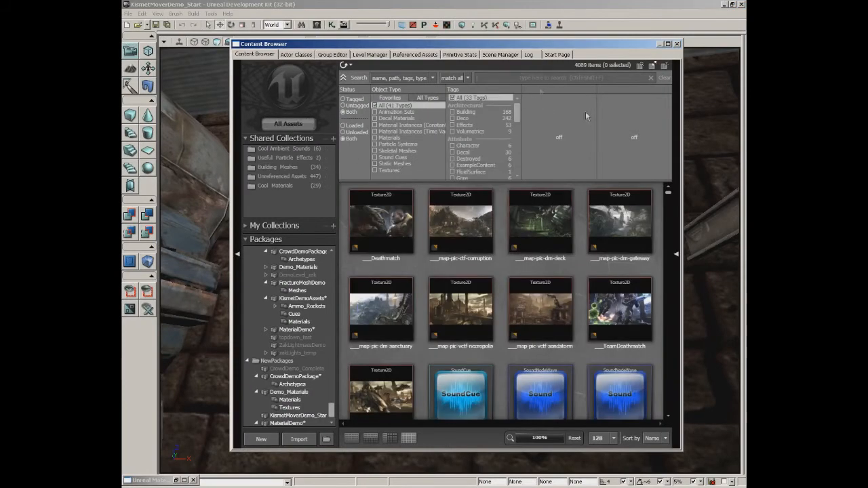
key(ctrl+shift+f)
text(detail)
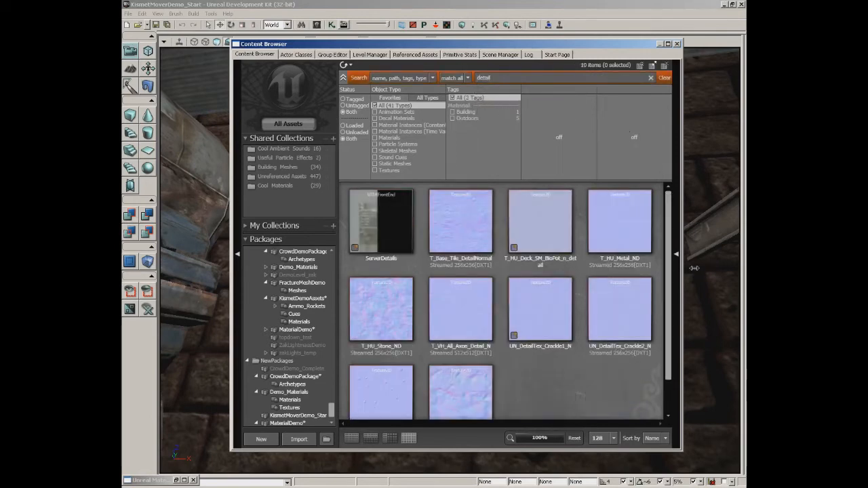
drag(669, 269, 668, 297)
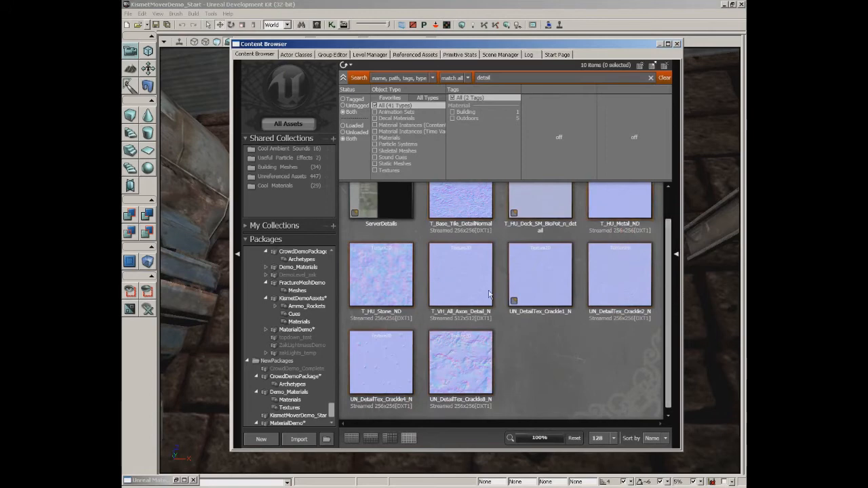
click(392, 288)
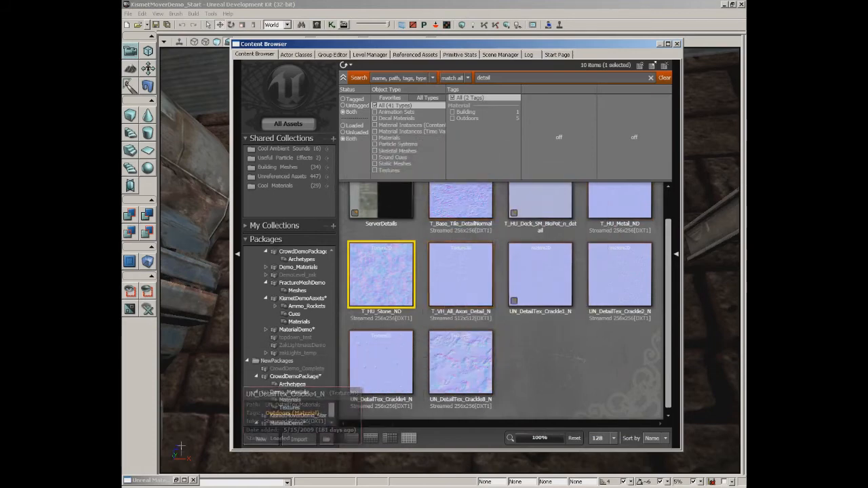
Add a Texture Sample using T_HU_Stone_ND to the M_BrickDemo graph, to the right of the brick normal map sample.
click(181, 480)
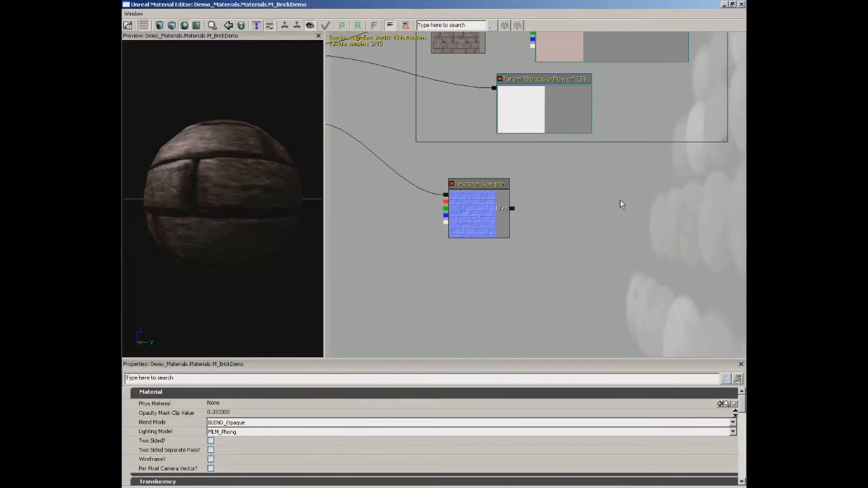
click(608, 210)
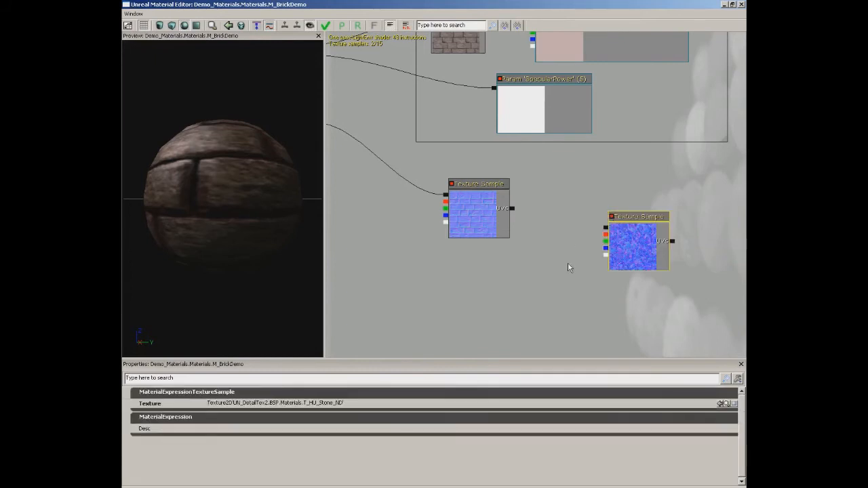
drag(638, 239, 635, 214)
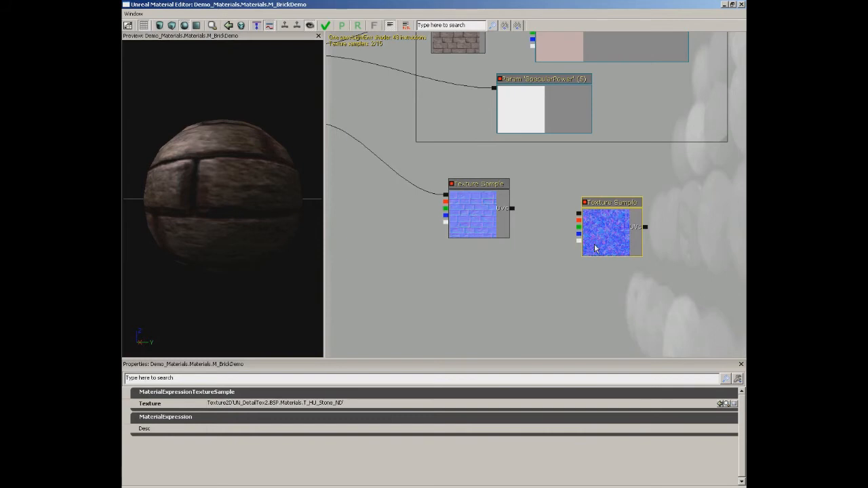
Add a ComponentMask node with R and G enabled and place it between the two normal map samples, moving the stone sample farther right.
right_click(502, 271)
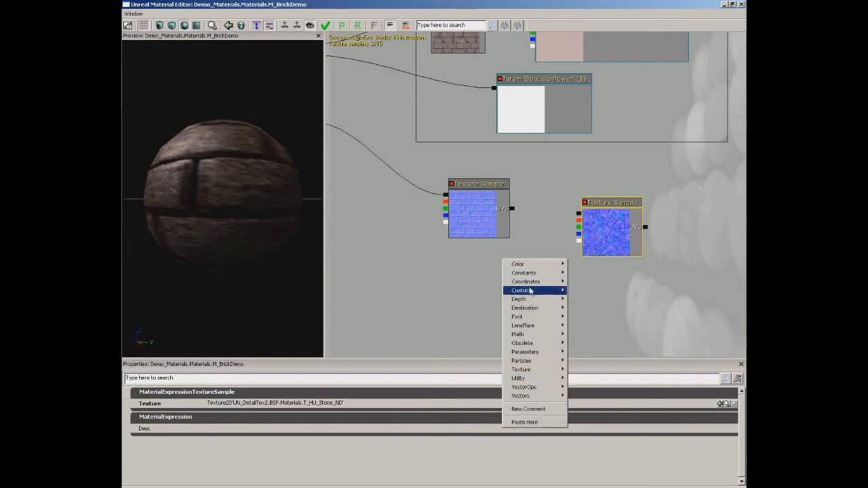
mouse_move(529, 378)
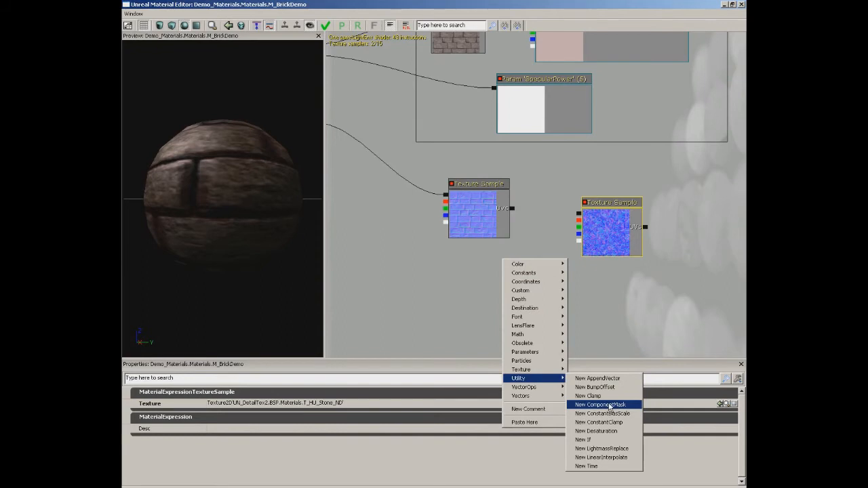
click(585, 405)
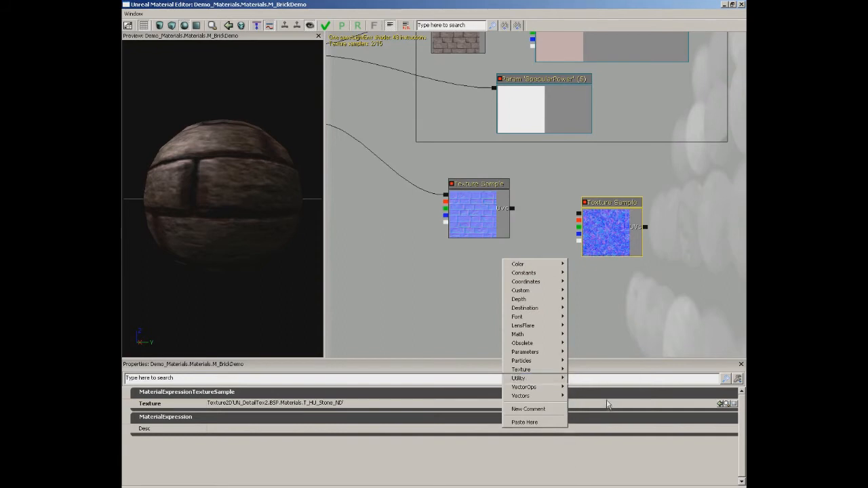
click(607, 232)
drag(607, 232, 646, 225)
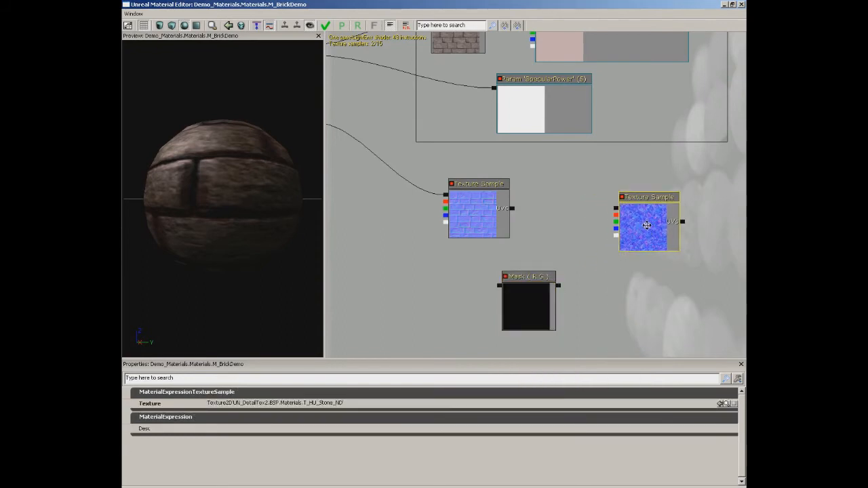
click(532, 314)
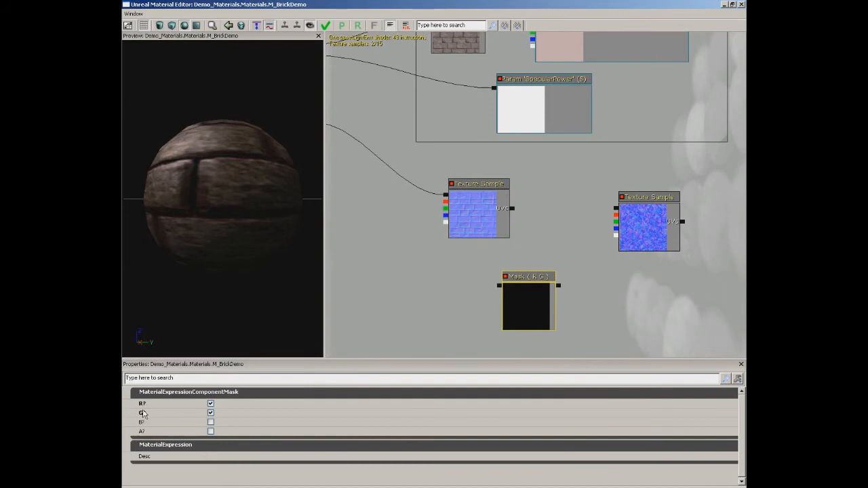
drag(524, 301, 558, 288)
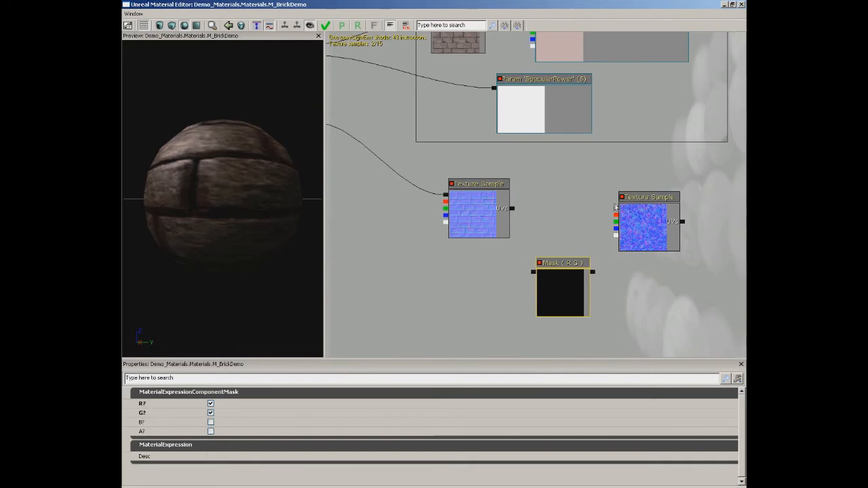
Connect the stone detail Texture Sample's RGB output to the Mask (R G) input and spread the two nodes apart.
drag(615, 208, 592, 272)
drag(682, 216, 718, 209)
drag(572, 301, 591, 299)
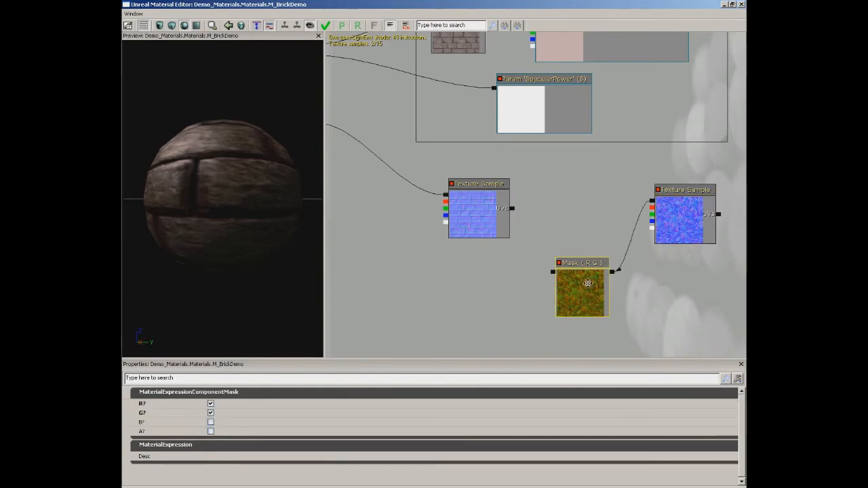
Add an AppendVector node below and to the left of the Mask (R G) node.
drag(527, 295, 494, 237)
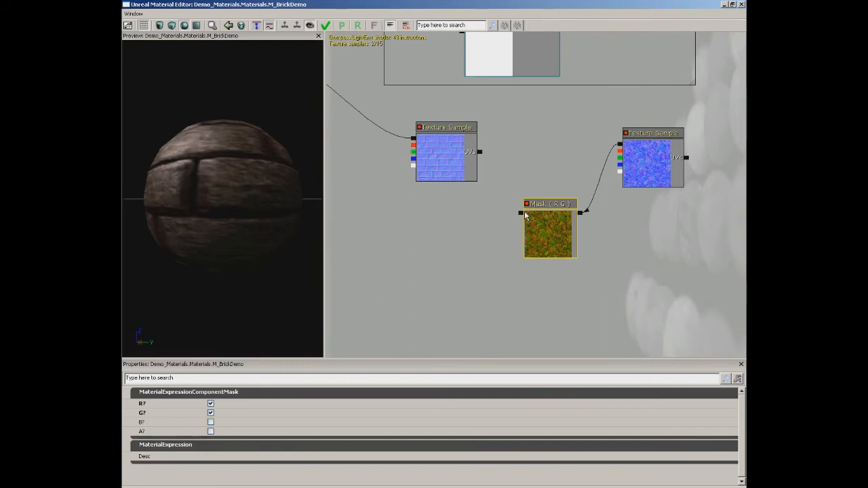
right_click(454, 236)
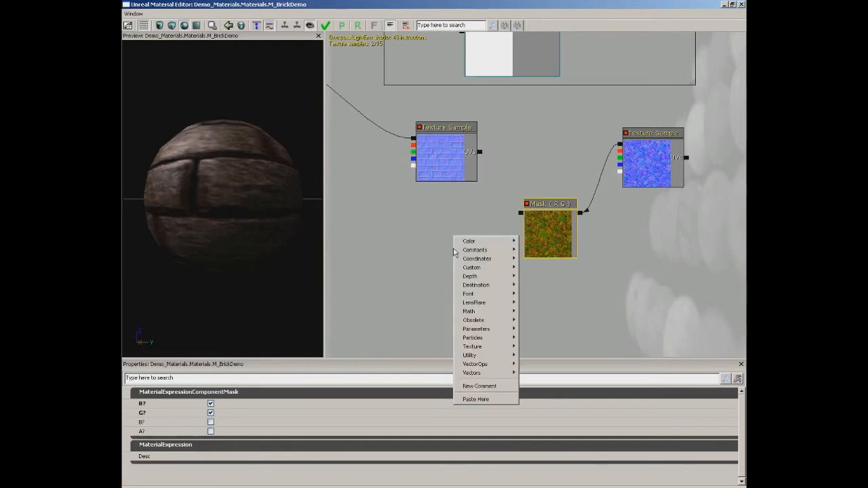
mouse_move(468, 355)
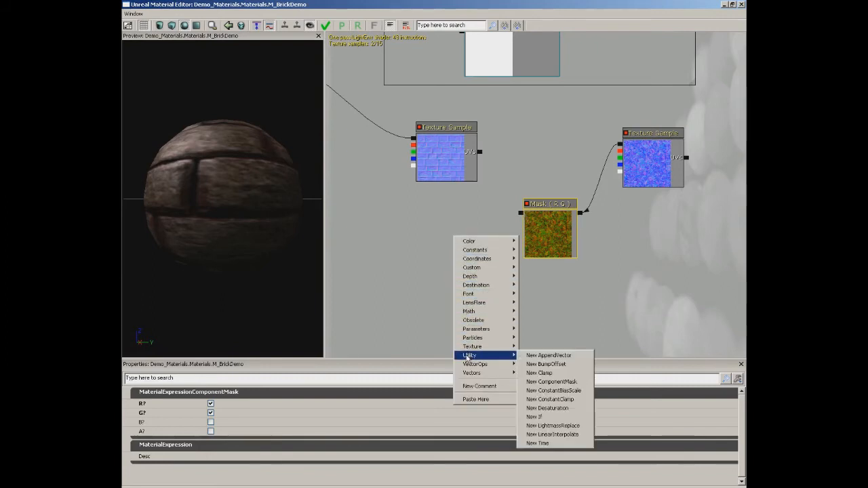
click(579, 356)
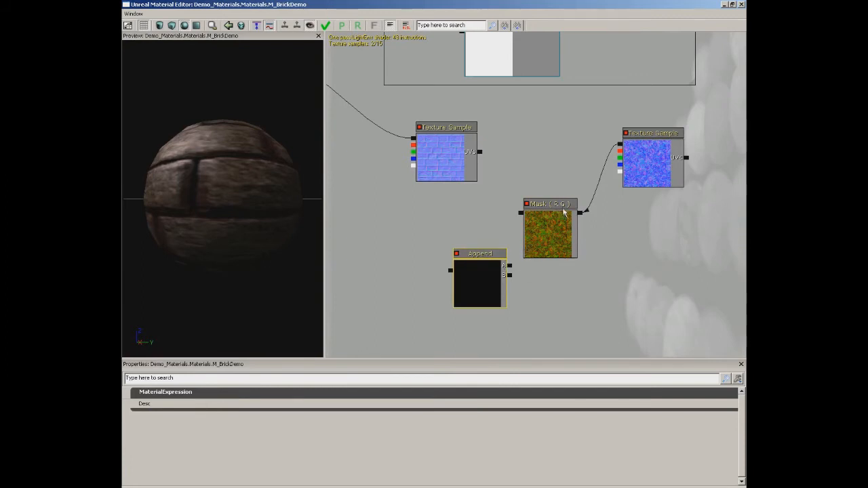
drag(484, 272, 452, 258)
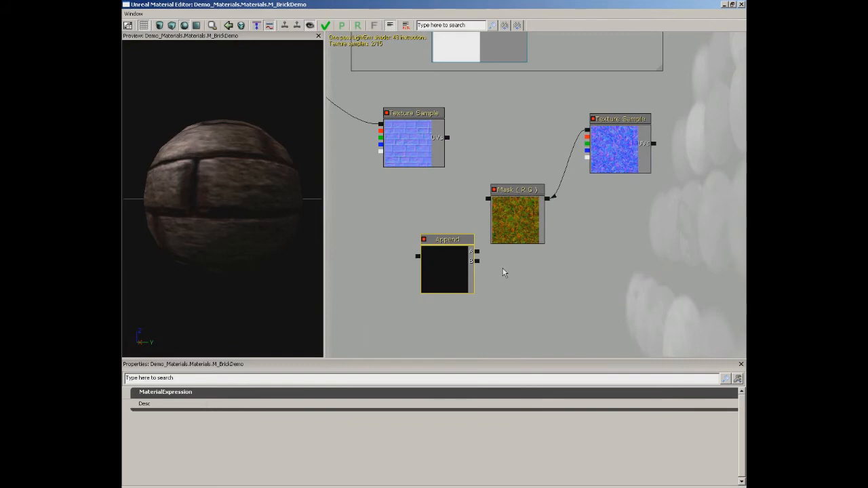
Add a Constant with value 0 and wire the Mask into Append's A input and the Constant into B.
click(528, 287)
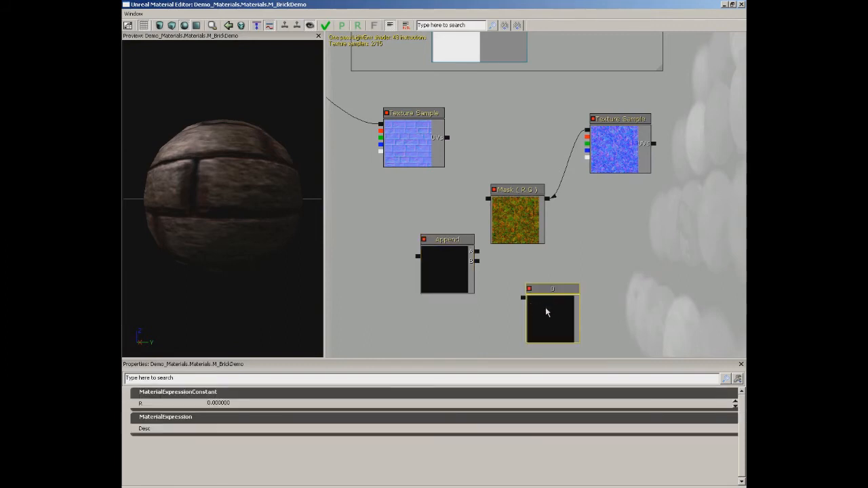
click(224, 403)
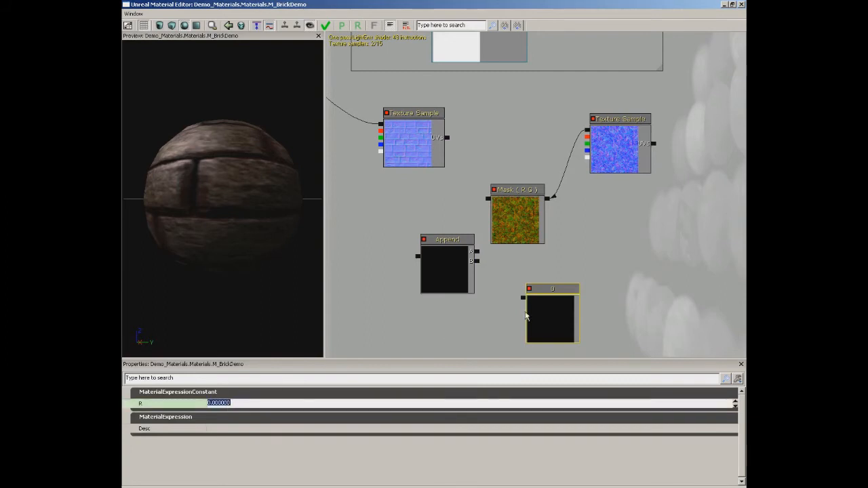
text(5)
key(Return)
drag(523, 297, 488, 199)
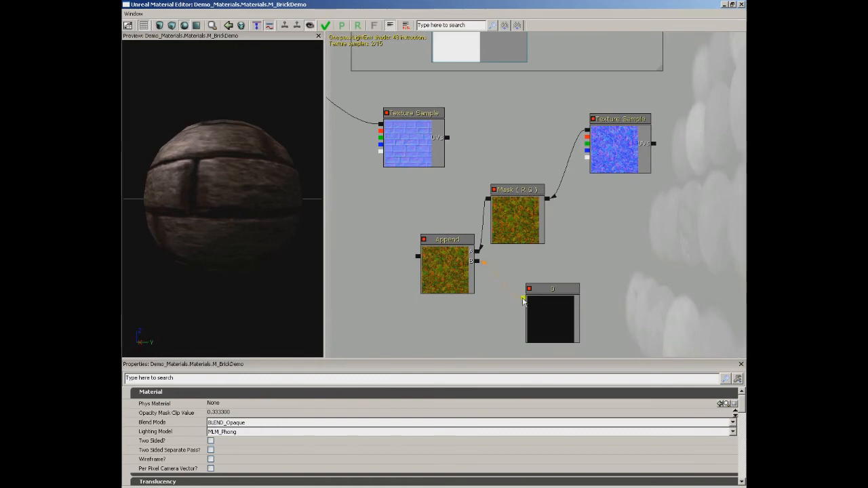
Add an Add node and connect the brick normal Texture Sample to its A input and Append to its B input.
drag(456, 175, 549, 180)
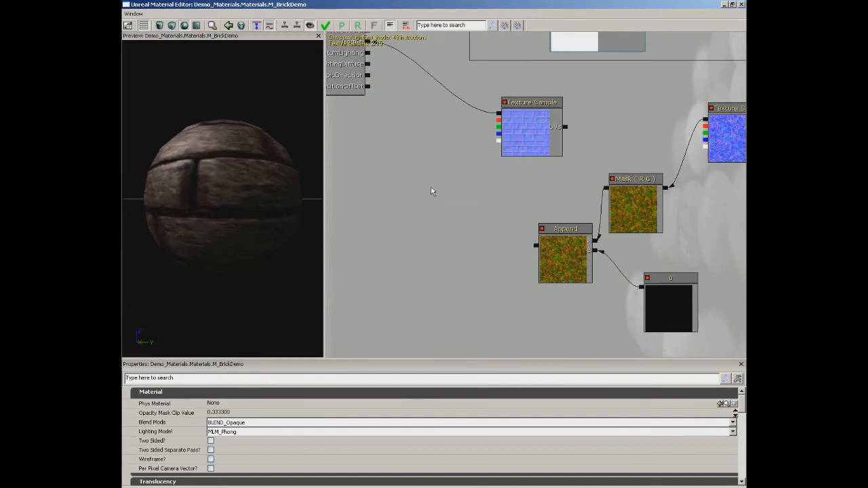
drag(455, 163, 483, 170)
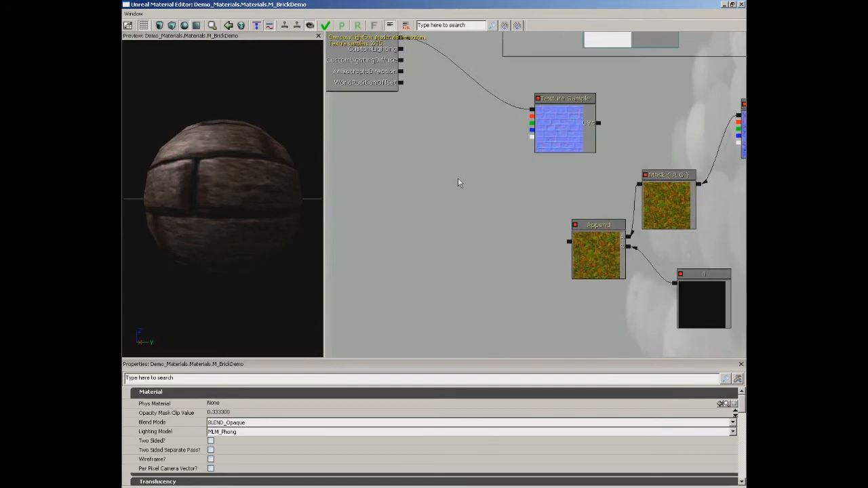
click(458, 190)
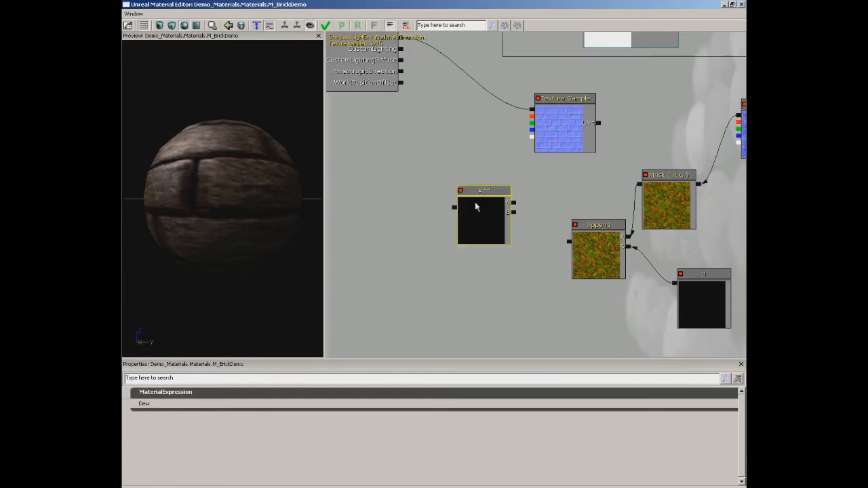
drag(490, 217, 532, 111)
click(494, 194)
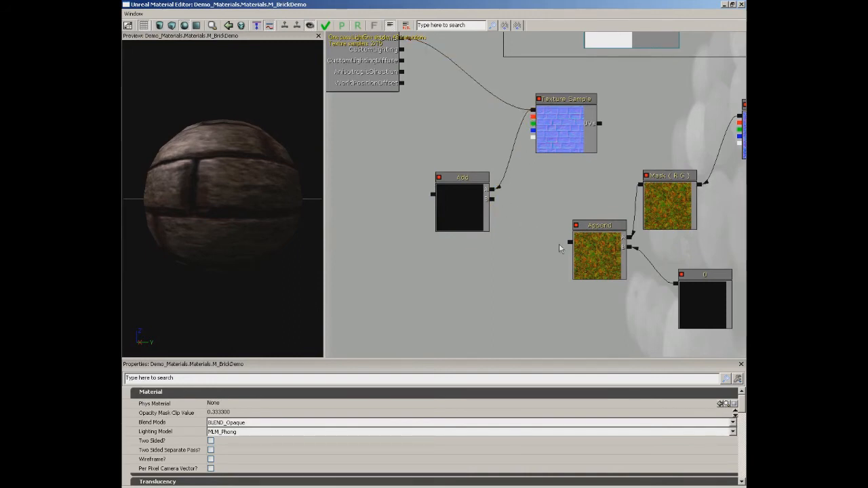
drag(569, 247, 493, 198)
Connect the Add node's output to the material's Normal channel and check the result on the rotated preview sphere.
drag(508, 240, 447, 277)
drag(404, 249, 375, 92)
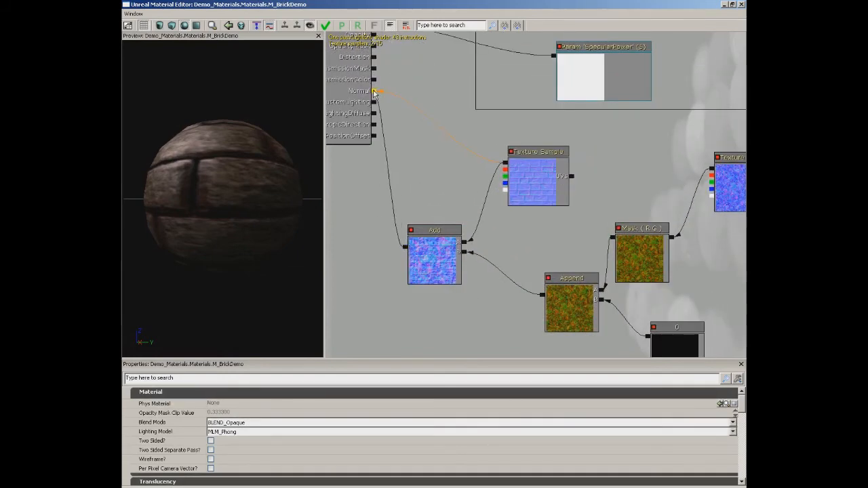
drag(203, 182, 282, 179)
Add a TextureCoordinate node beside the T_HU_Stone_ND Texture Sample and connect it to that sample's UVs input.
drag(462, 162, 279, 145)
click(569, 166)
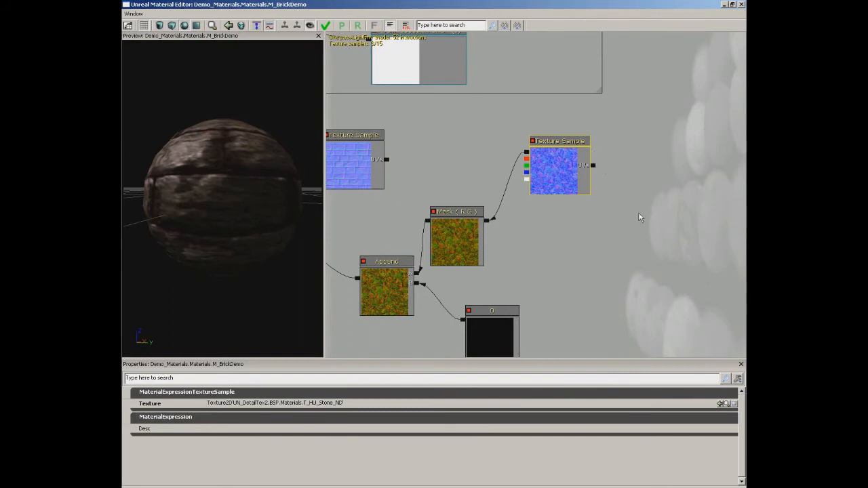
drag(639, 217, 579, 198)
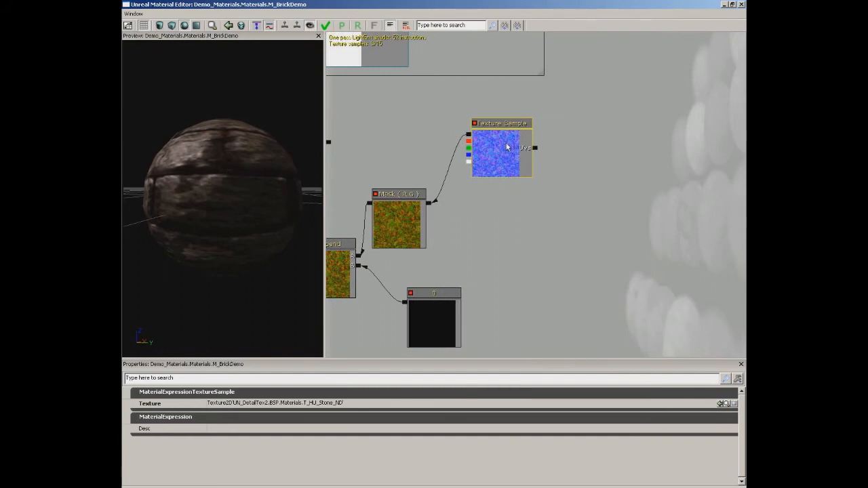
right_click(580, 153)
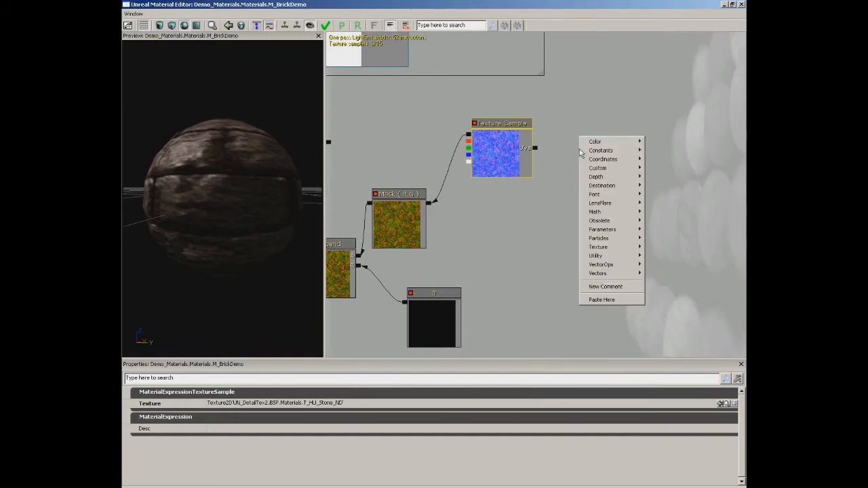
mouse_move(602, 159)
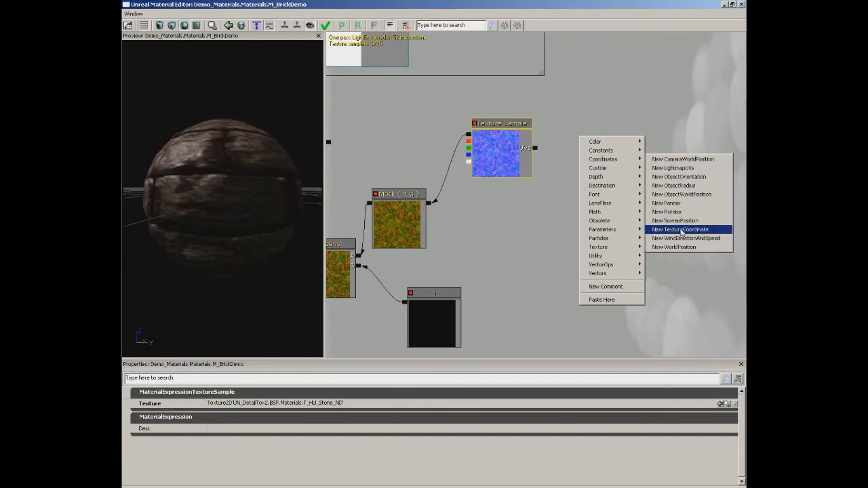
click(680, 230)
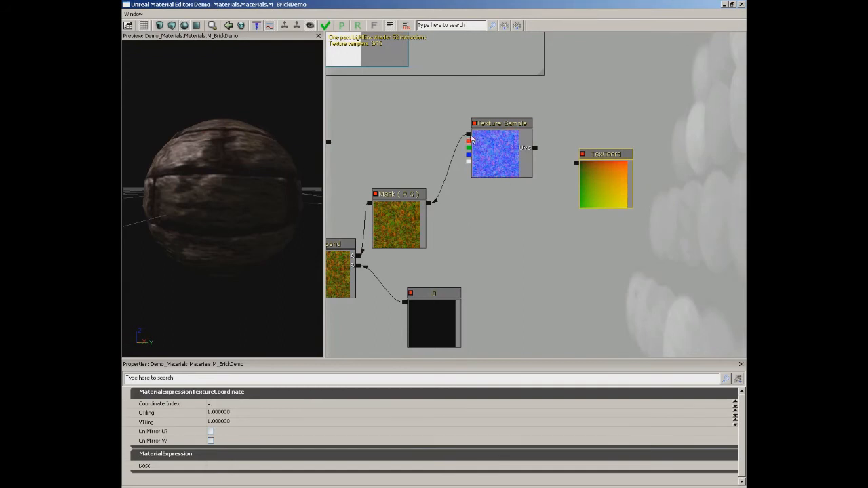
drag(576, 162, 536, 151)
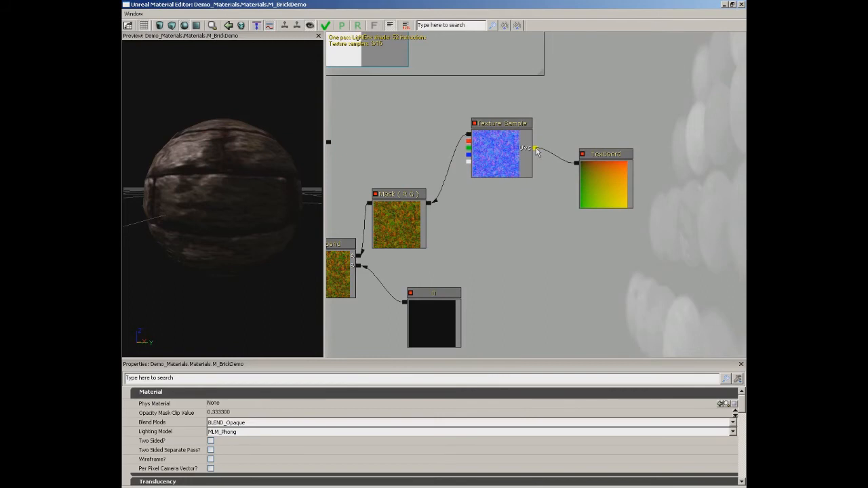
Set the TexCoord node's UTiling and VTiling to 5 and inspect the finer stone detail on the preview sphere.
click(608, 192)
click(241, 412)
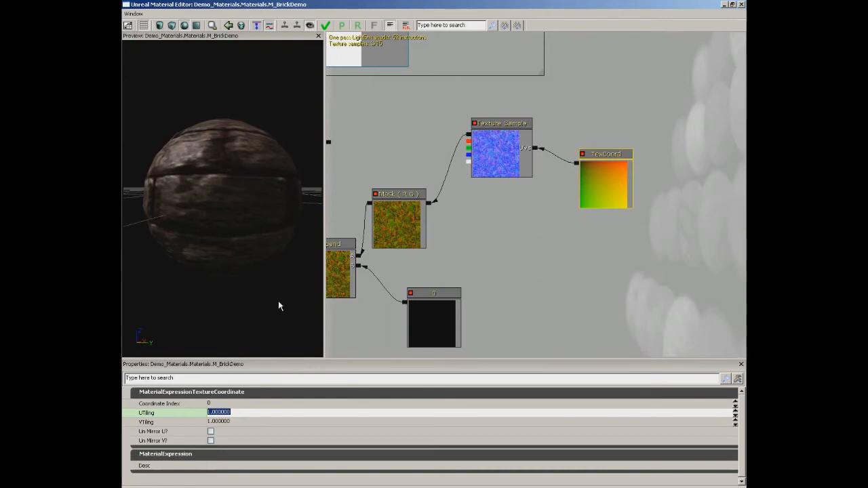
text(5)
key(Tab)
text(5)
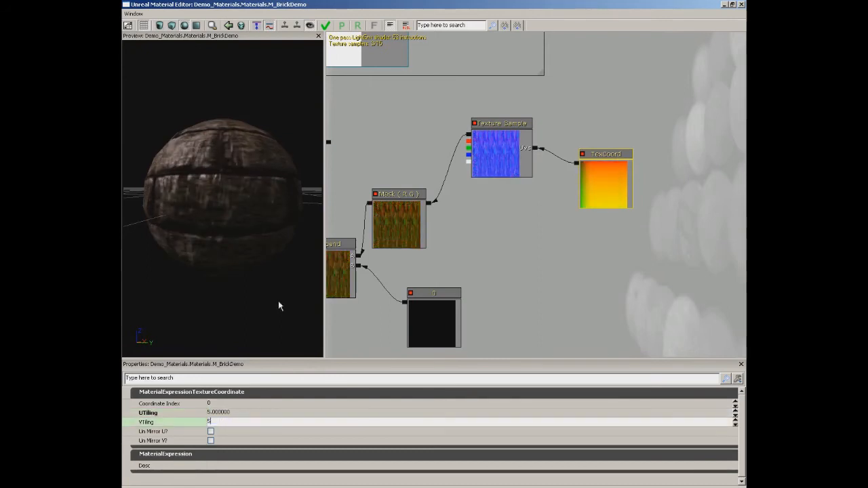
key(Return)
drag(196, 190, 226, 220)
right_drag(226, 216, 223, 186)
mouse_move(225, 210)
mouse_down()
mouse_move(264, 206)
mouse_move(306, 183)
mouse_move(216, 202)
mouse_up()
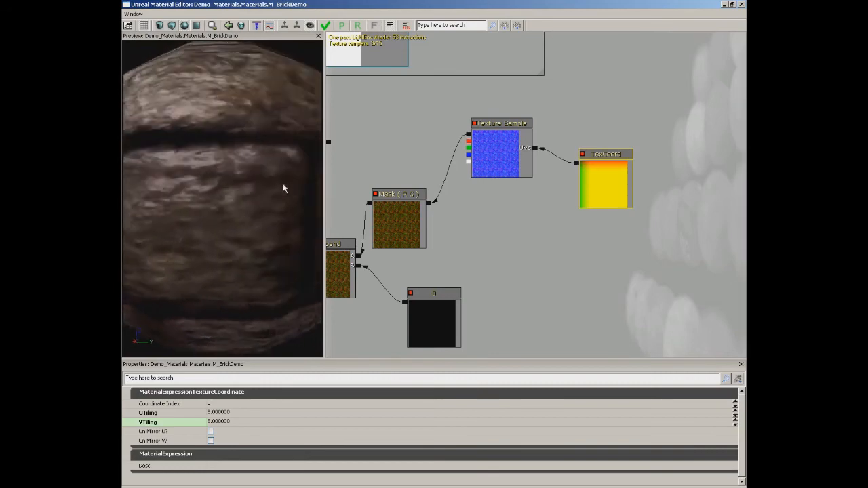
right_drag(215, 202, 205, 226)
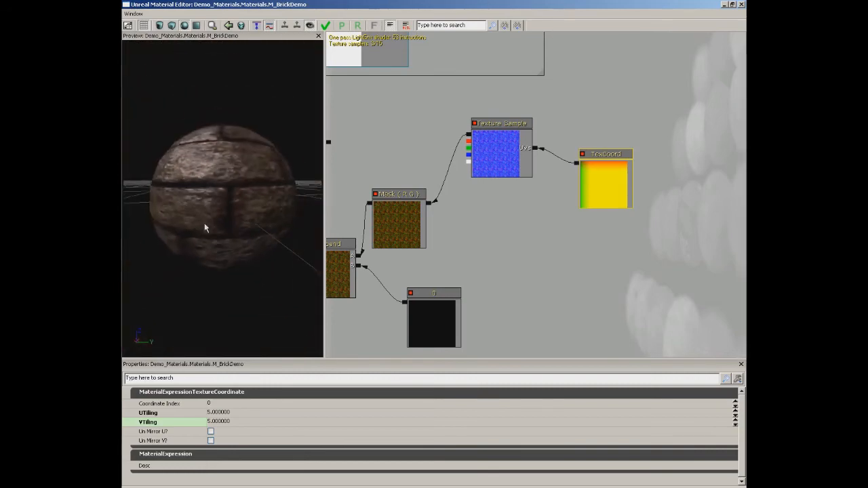
drag(206, 226, 238, 196)
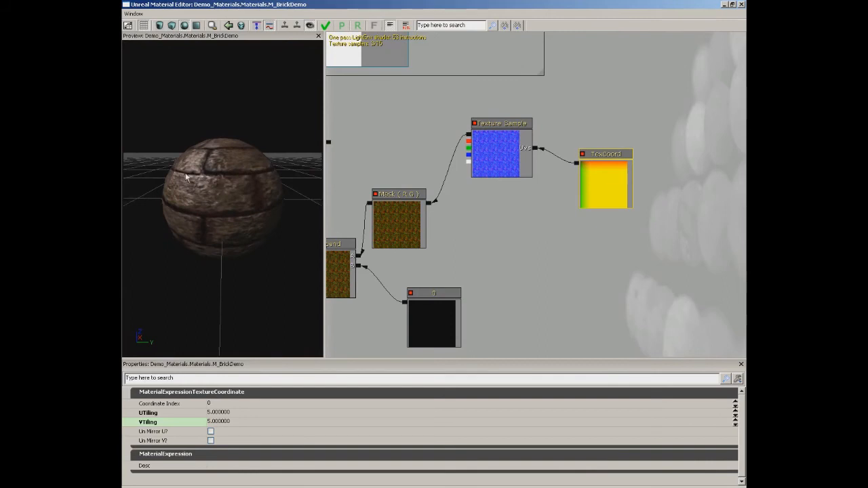
Try a VTiling of 2 on the TexCoord node and check the stretching on the preview sphere.
click(222, 411)
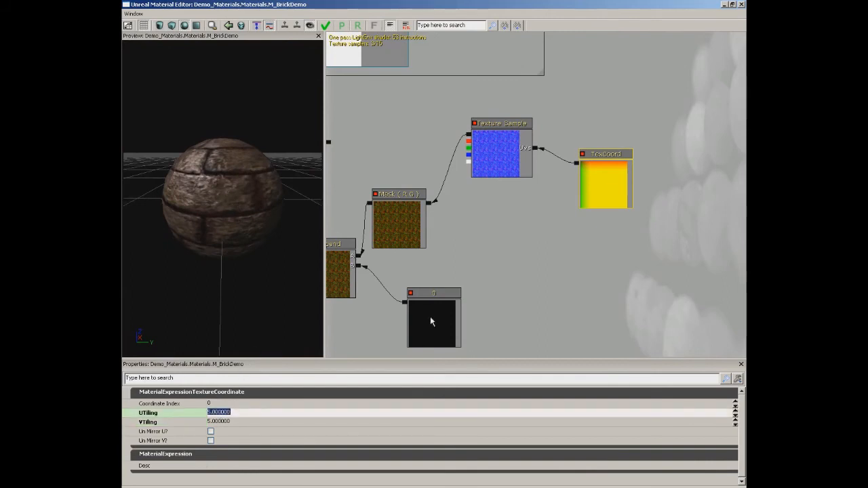
click(229, 421)
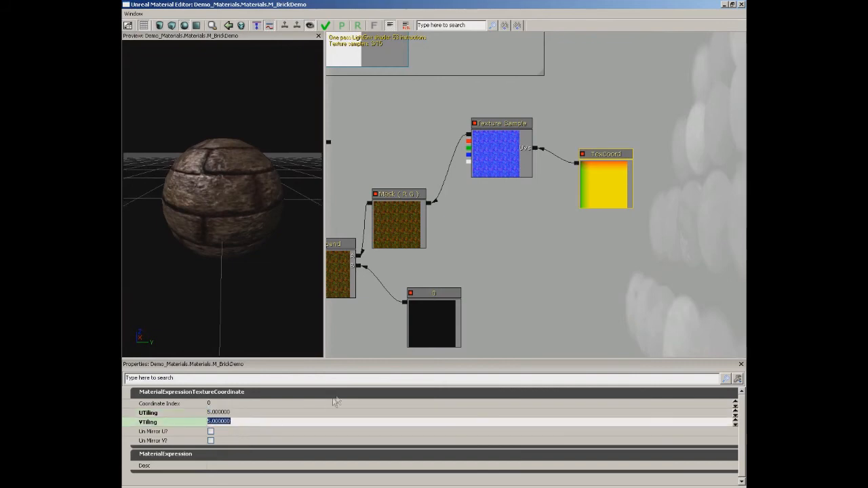
click(236, 412)
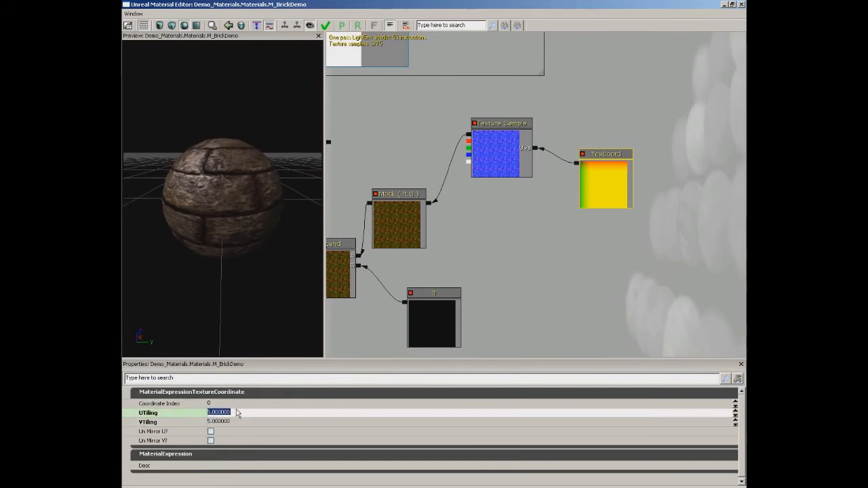
key(Tab)
text(2)
key(Return)
drag(184, 252, 229, 205)
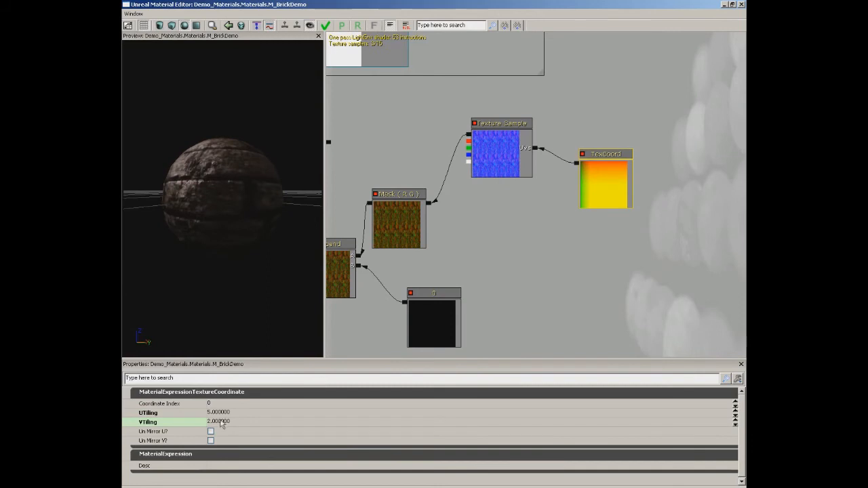
Try a VTiling of 1 on the TexCoord node and rotate the preview sphere to compare.
click(218, 421)
text(1)
key(Return)
drag(173, 157, 325, 148)
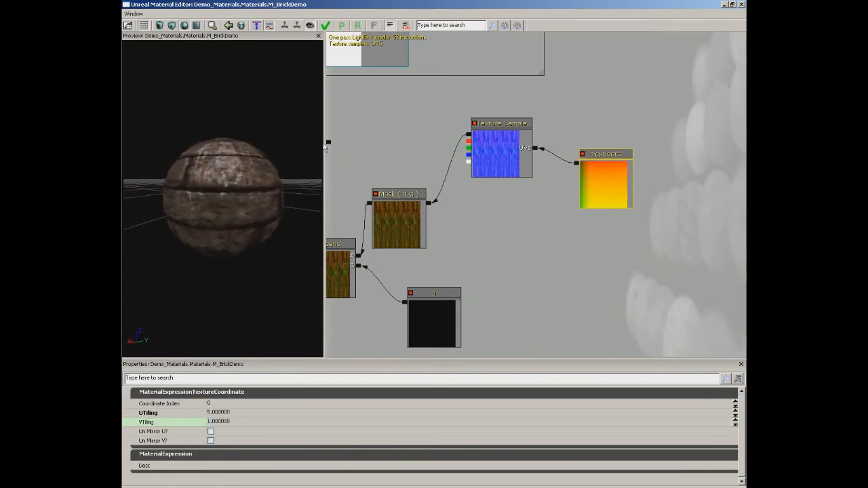
Set the TexCoord's VTiling to 5, compare a UTiling of 1 on the preview sphere, and set UTiling to 5.
click(218, 412)
text(1)
key(Tab)
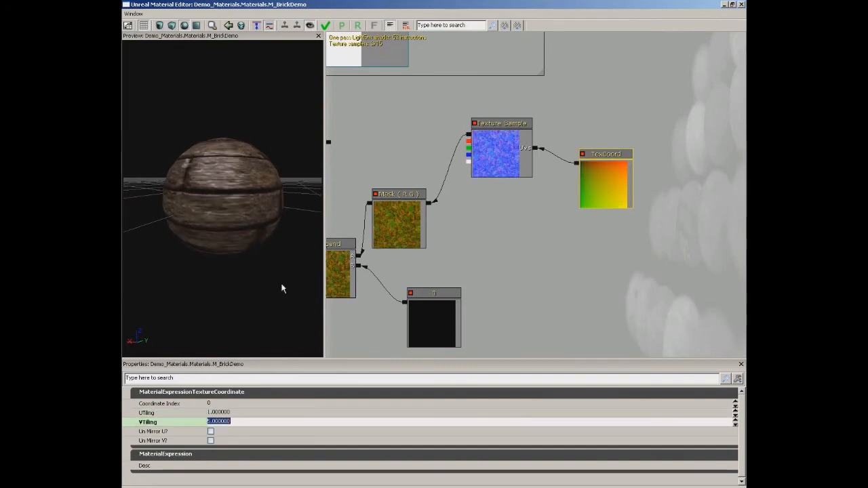
drag(238, 190, 256, 224)
click(229, 412)
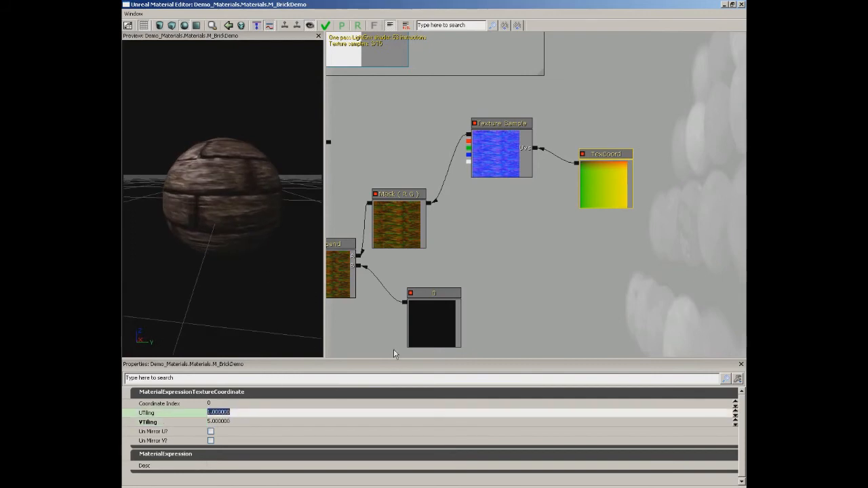
text(5)
key(Return)
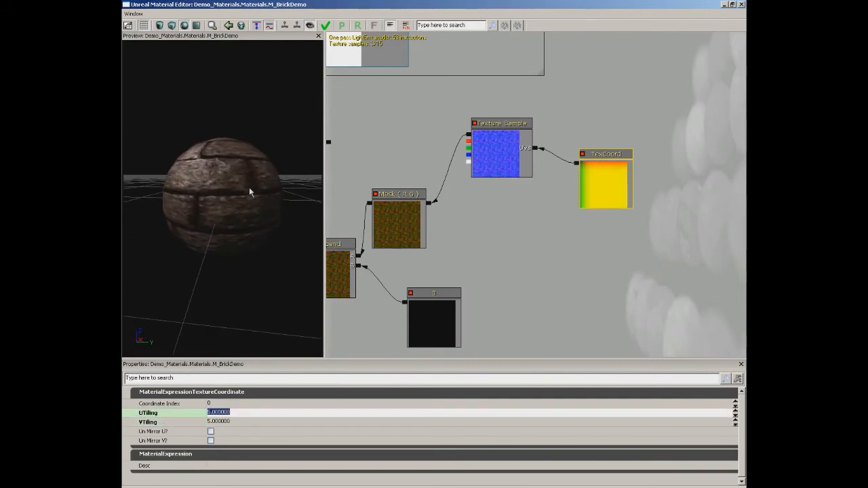
drag(249, 187, 245, 196)
Group all the normal-map nodes in a comment box titled Normal and place it beneath the Specular box.
drag(484, 226, 549, 209)
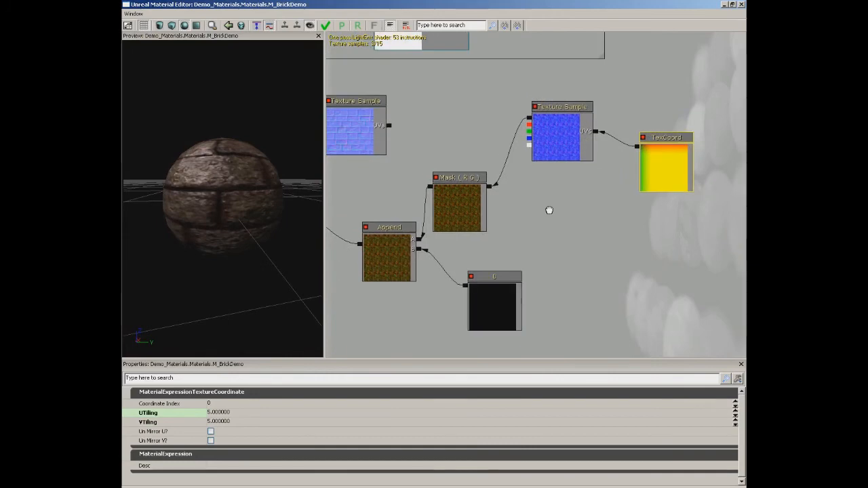
scroll(533, 208, down, 4)
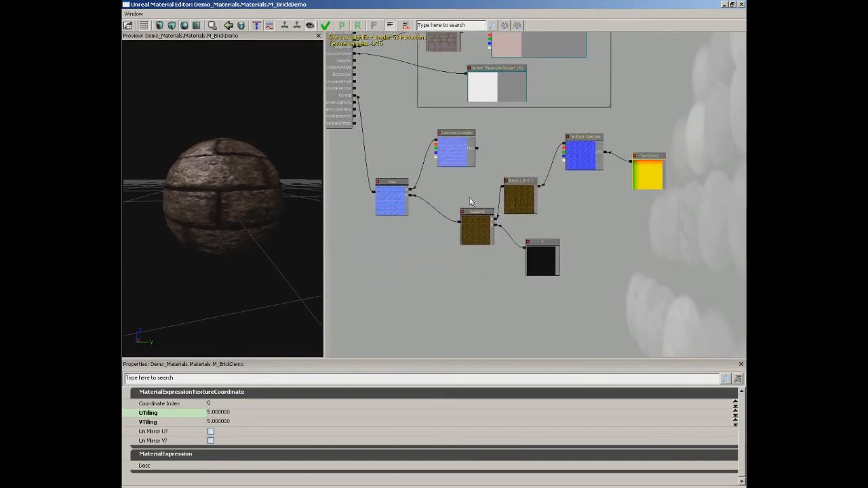
ctrl+alt+drag(369, 118, 692, 296)
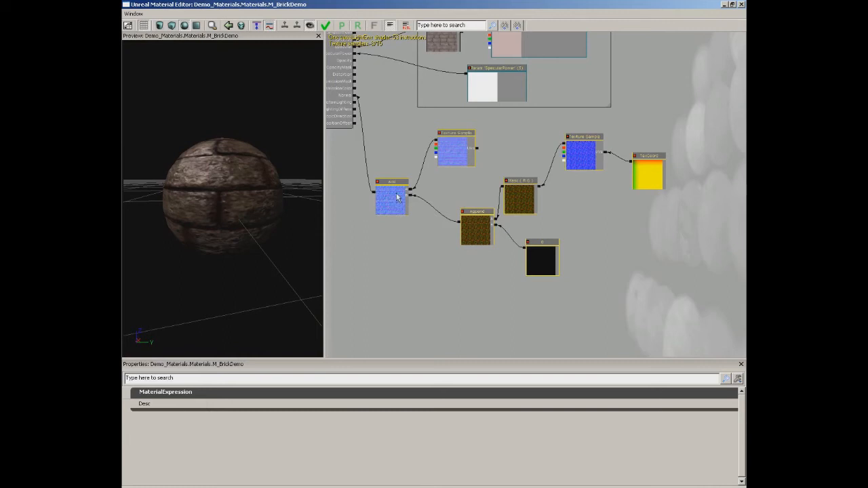
ctrl+drag(397, 208, 424, 213)
right_click(412, 153)
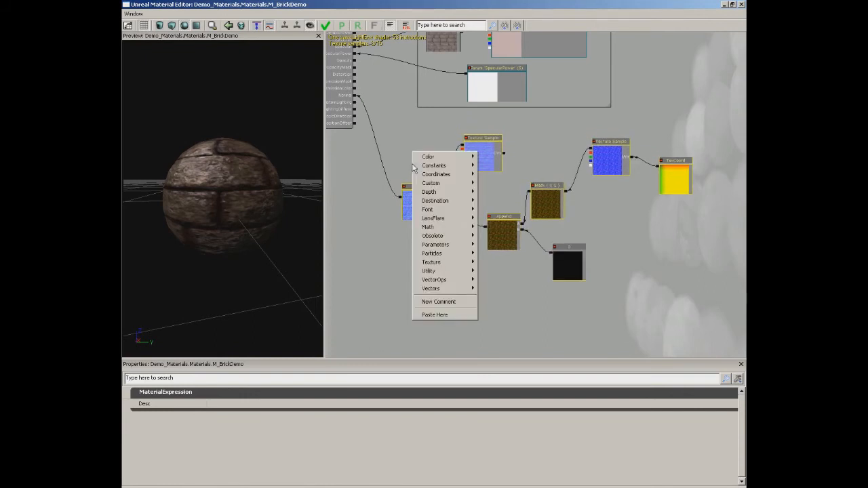
mouse_move(436, 168)
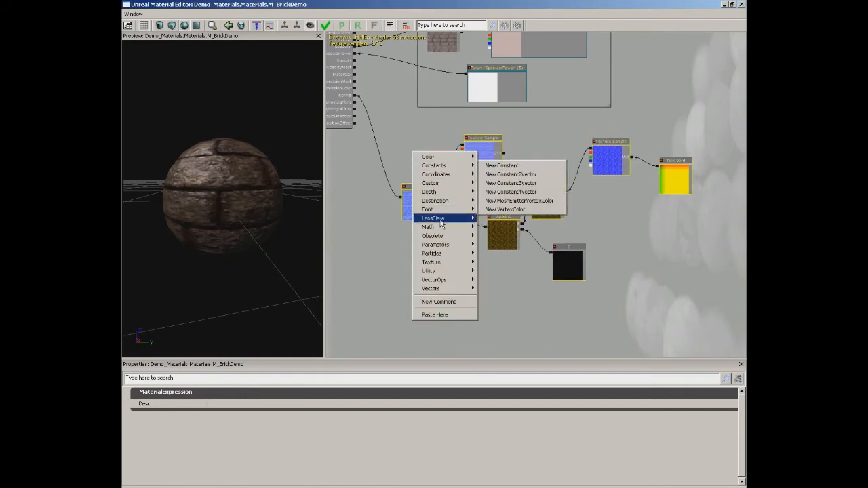
click(446, 301)
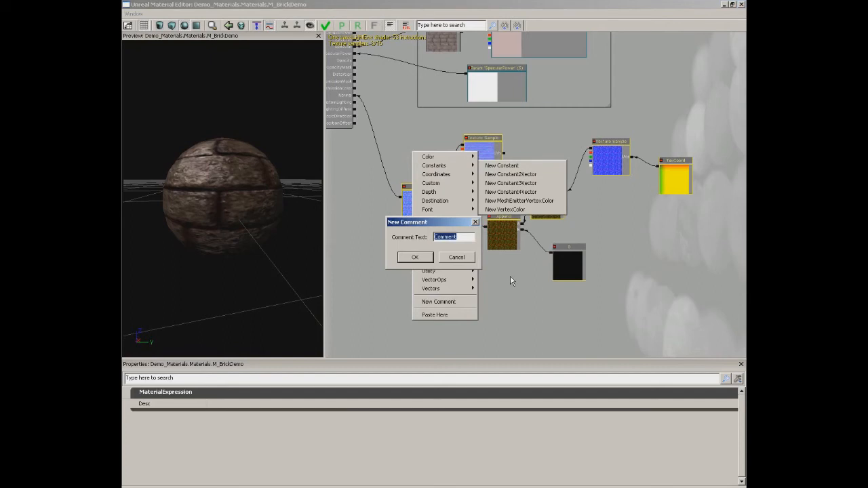
text(Normal)
click(415, 257)
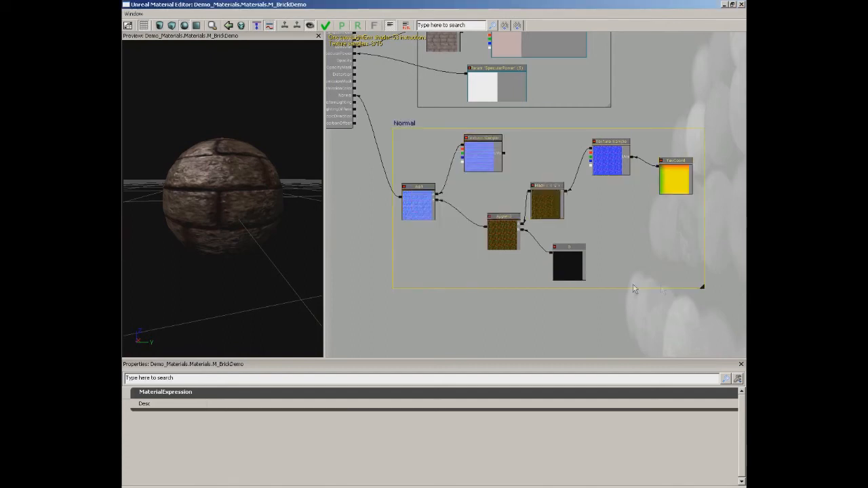
drag(405, 123, 440, 237)
scroll(440, 237, down, 2)
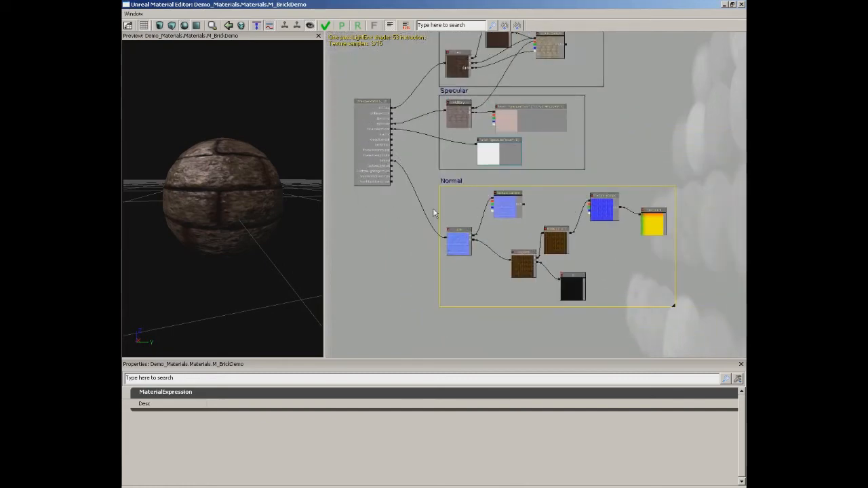
Apply the changes to the M_BrickDemo material and close both the Material Editor and the Content Browser.
click(326, 27)
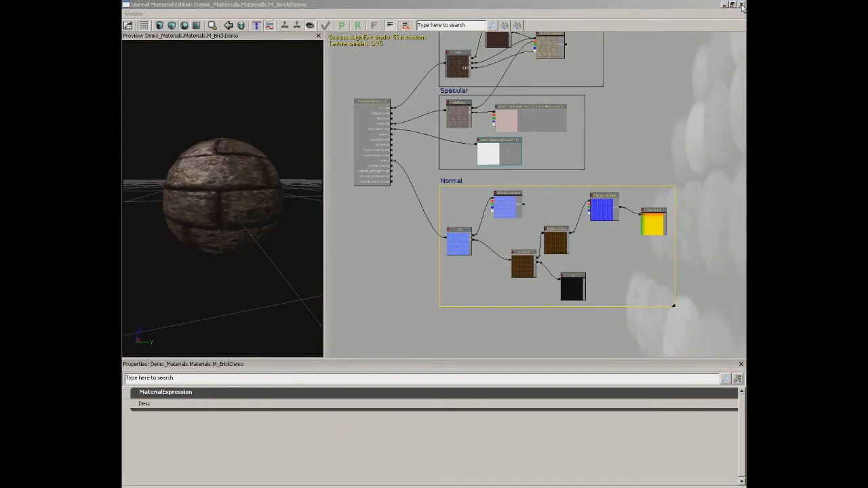
click(741, 5)
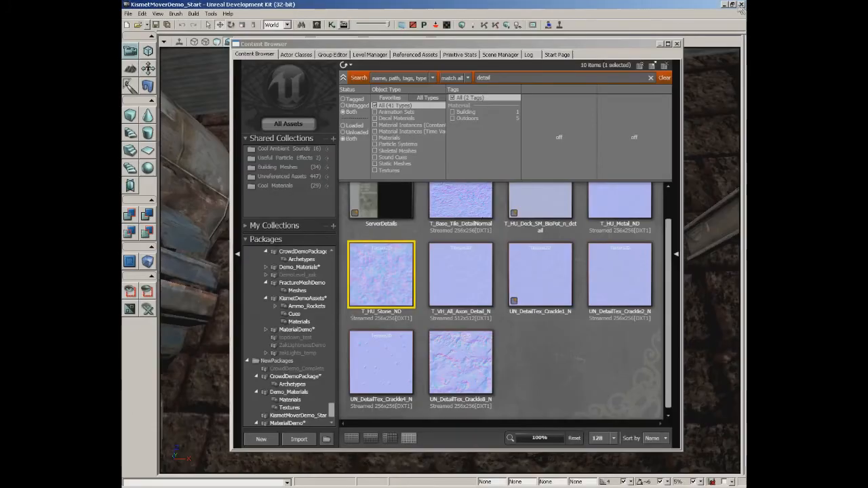
click(677, 45)
Examine the brick wall in the level up close and from a distance to judge the stone detail.
right_drag(515, 197, 490, 199)
drag(490, 200, 489, 248)
right_drag(489, 248, 488, 210)
drag(488, 210, 485, 129)
right_drag(491, 227, 493, 201)
drag(493, 201, 491, 235)
right_drag(453, 199, 454, 237)
drag(453, 238, 436, 264)
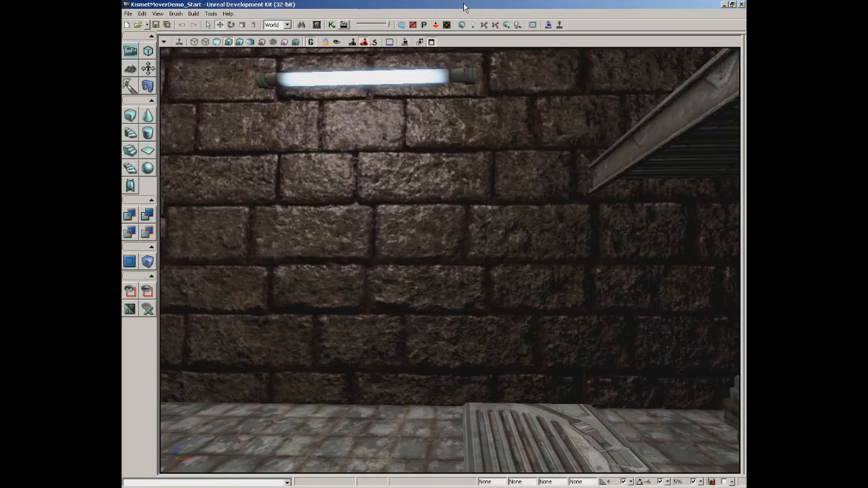
Open the Content Browser and view the properties of the wall_stone_blocks_normal texture in the Demo_Materials package.
click(317, 25)
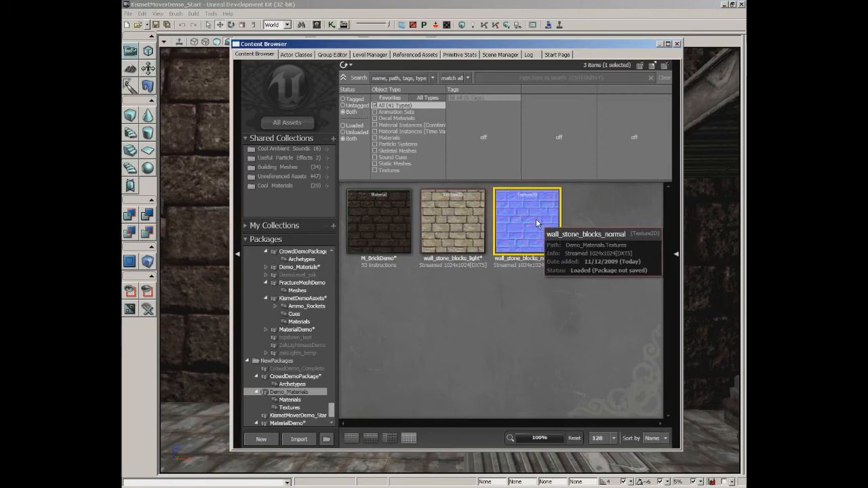
double_click(535, 219)
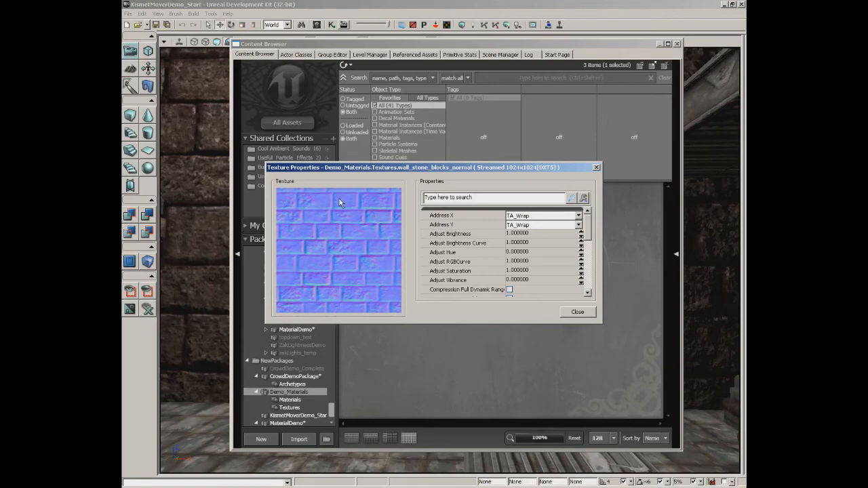
click(596, 168)
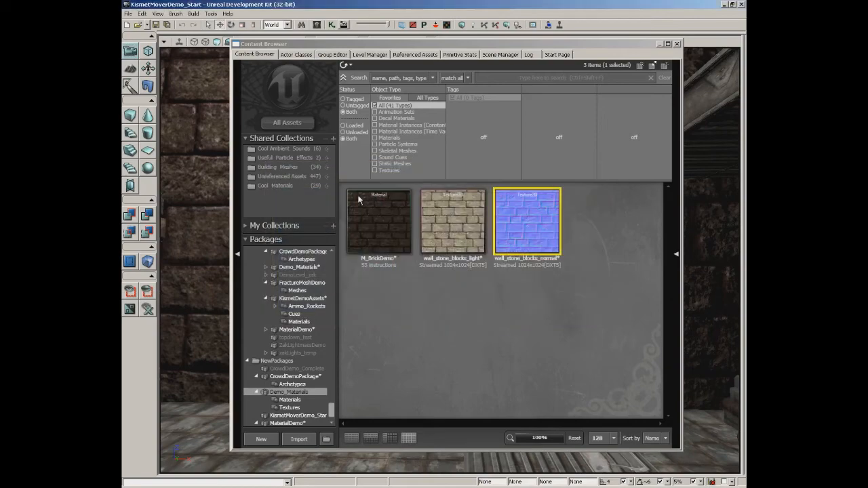
Reopen the M_BrickDemo material and add a BumpOffset node in the empty space beside the Specular comment box.
double_click(370, 207)
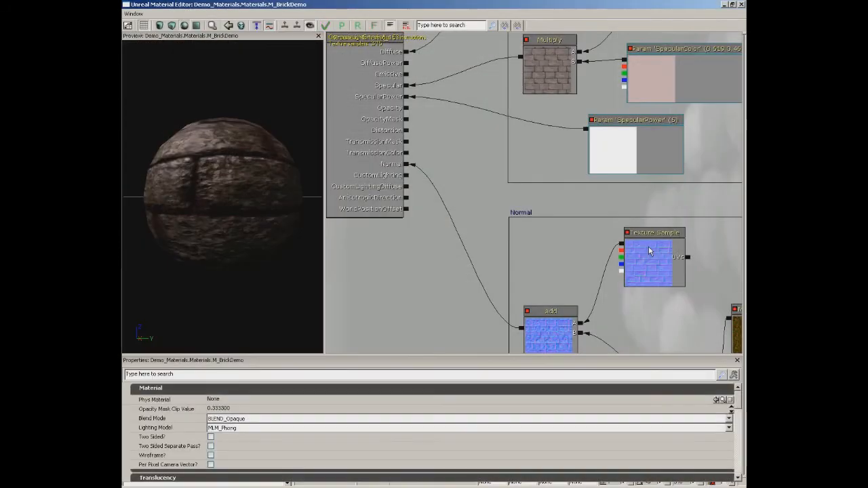
drag(673, 150, 503, 207)
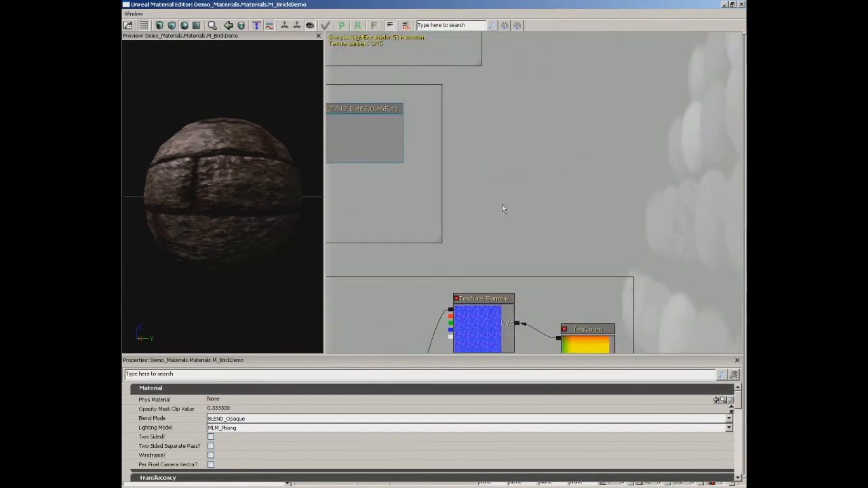
right_click(498, 127)
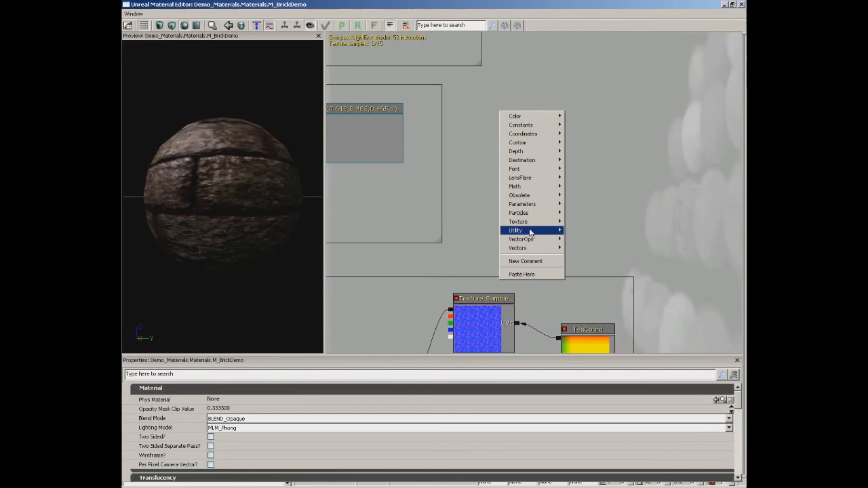
mouse_move(530, 231)
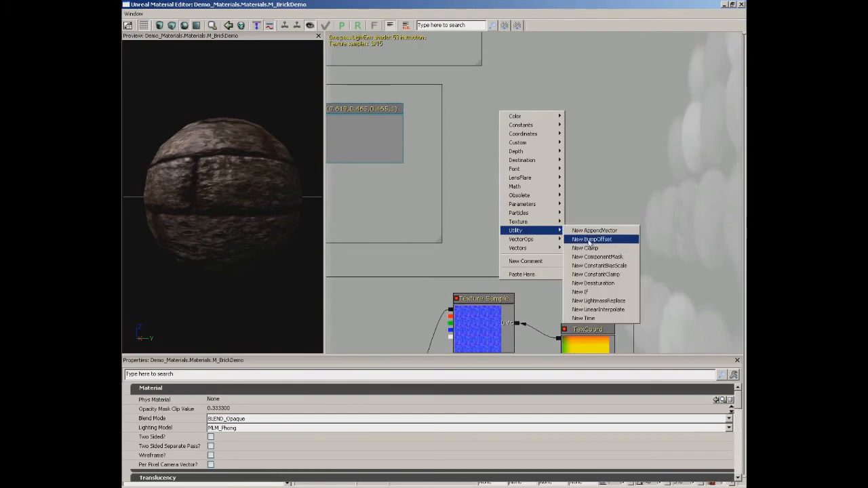
click(588, 239)
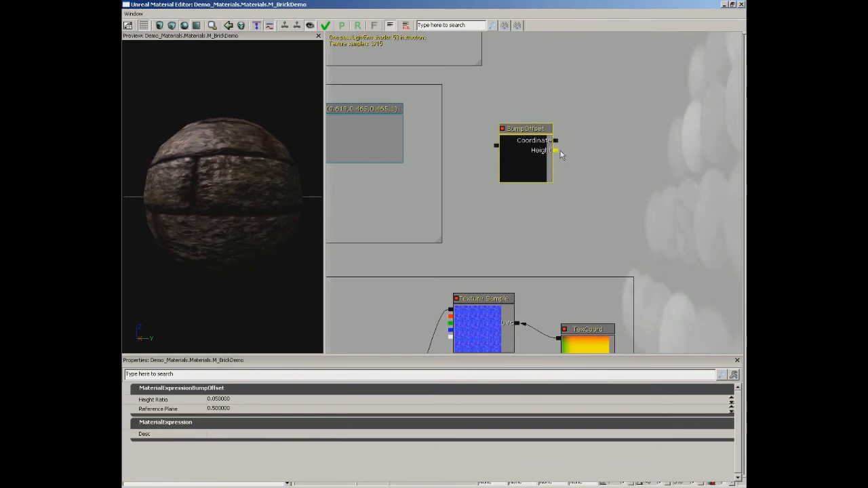
drag(522, 170, 629, 114)
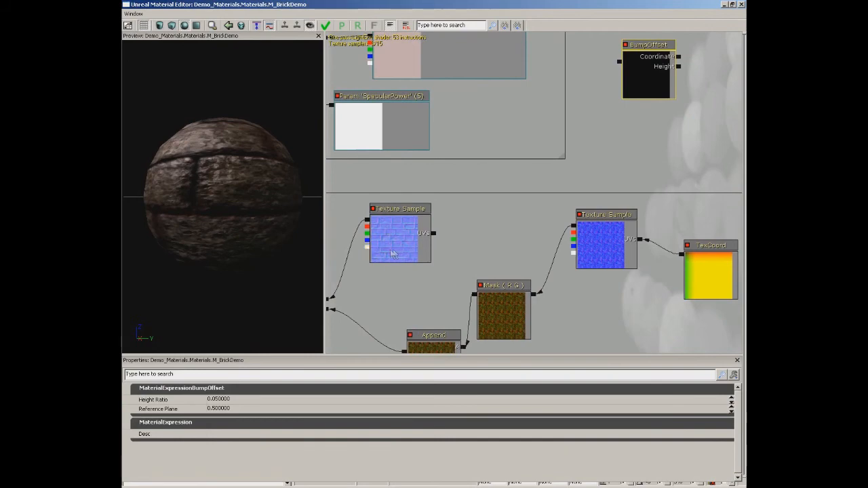
Duplicate the wall_stone_blocks_normal Texture Sample next to the BumpOffset node and connect the copy's alpha output to the Height input.
drag(367, 249, 623, 86)
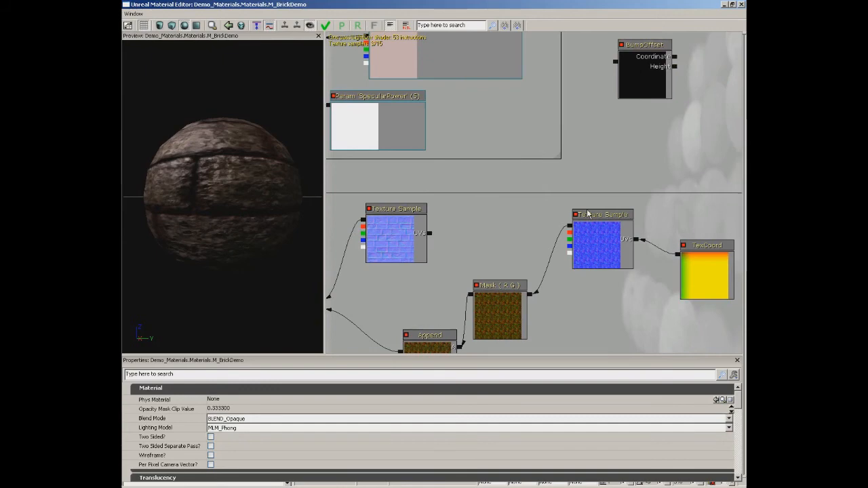
click(402, 248)
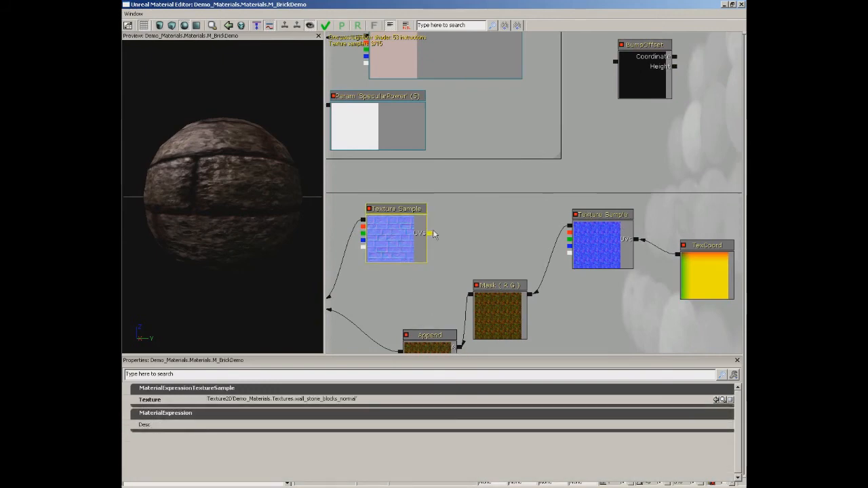
key(ctrl+w)
drag(397, 240, 669, 86)
drag(610, 132, 551, 267)
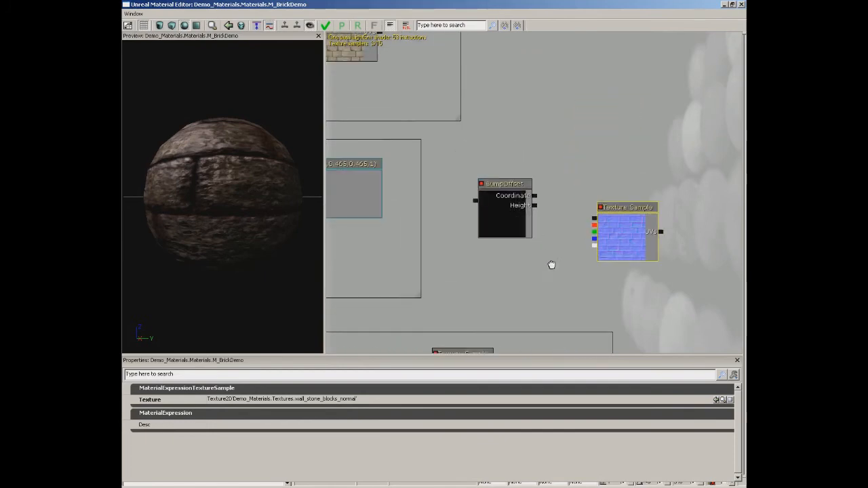
drag(594, 247, 534, 204)
drag(494, 262, 570, 173)
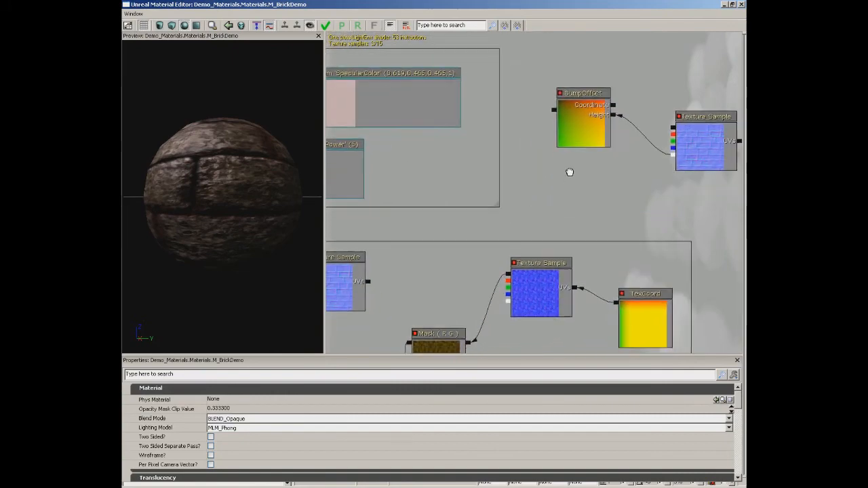
Connect the BumpOffset output to the UVs of both the diffuse brick and the brick normal Texture Samples.
click(588, 130)
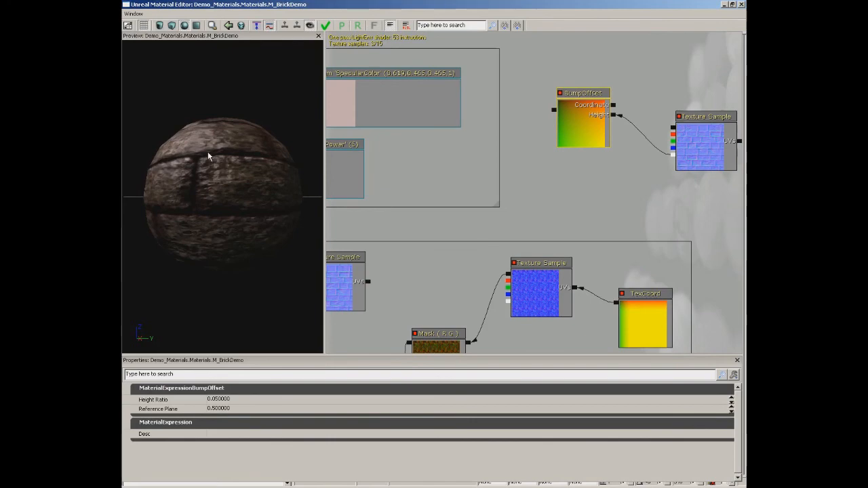
mouse_move(596, 172)
mouse_down()
mouse_move(618, 186)
mouse_move(642, 178)
mouse_up()
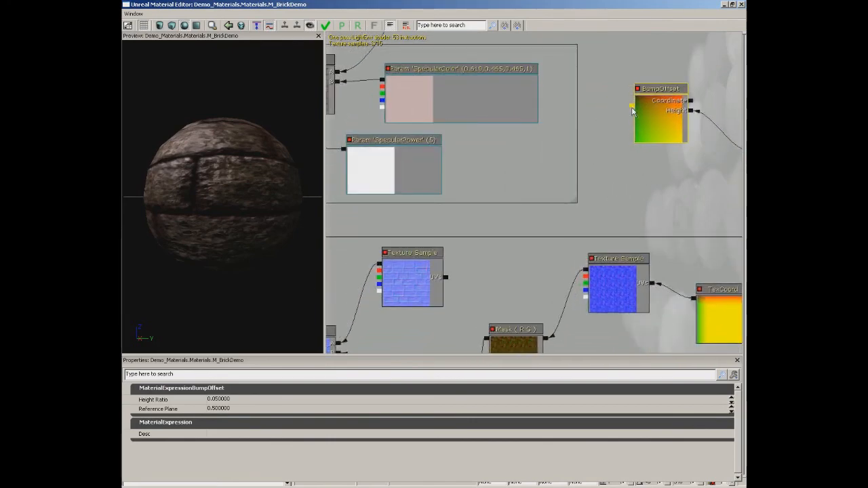
drag(617, 138, 616, 348)
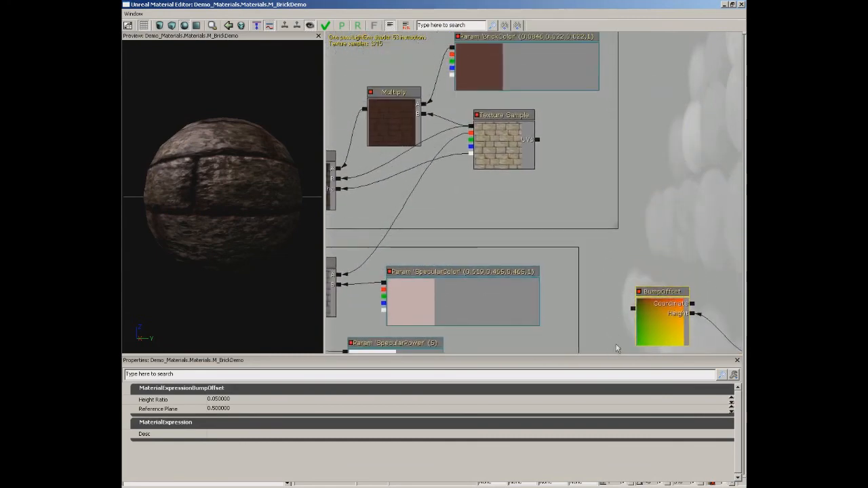
drag(633, 308, 538, 141)
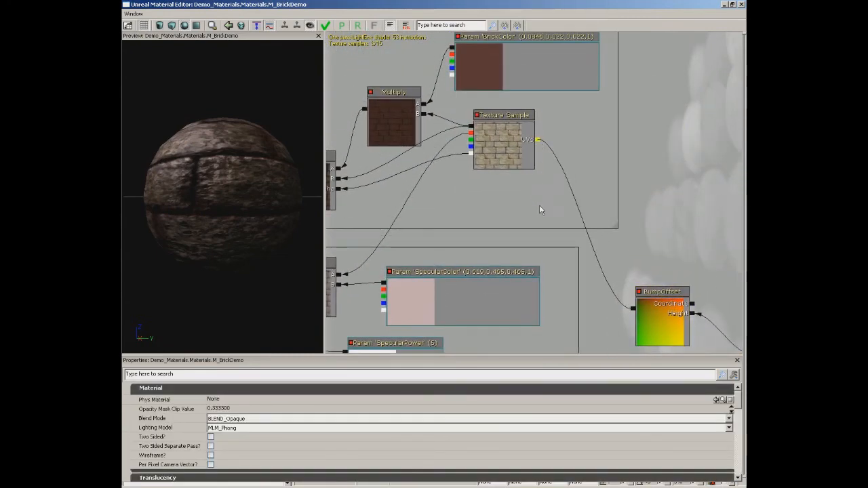
drag(539, 256, 526, 127)
drag(617, 184, 434, 307)
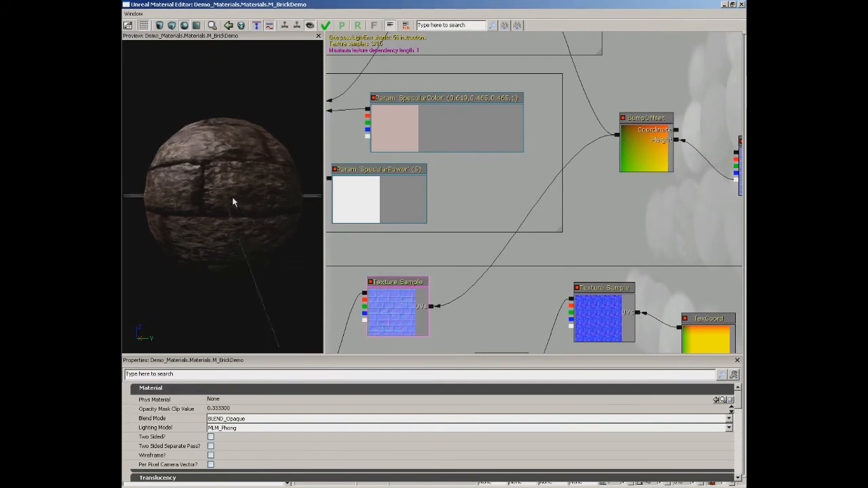
Darken the SpecularColor parameter to red 131, green 103, blue 103 and check the shine on the preview sphere.
drag(233, 202, 240, 136)
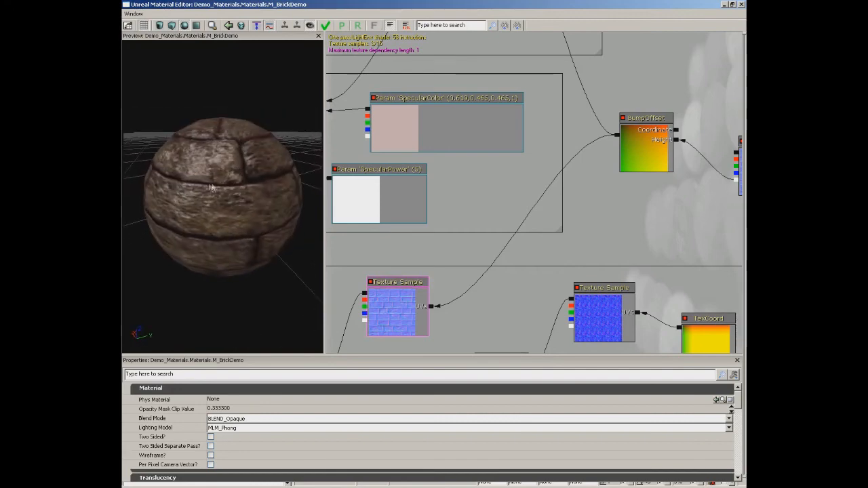
drag(237, 203, 276, 173)
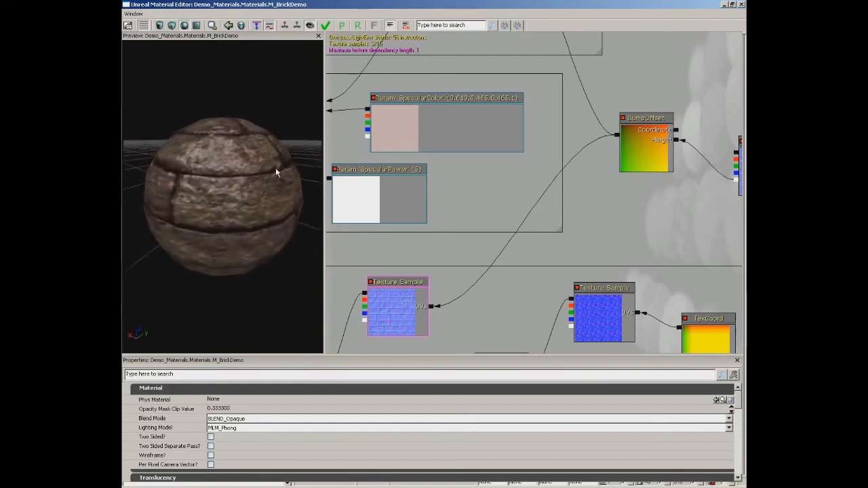
drag(361, 243, 471, 278)
click(536, 172)
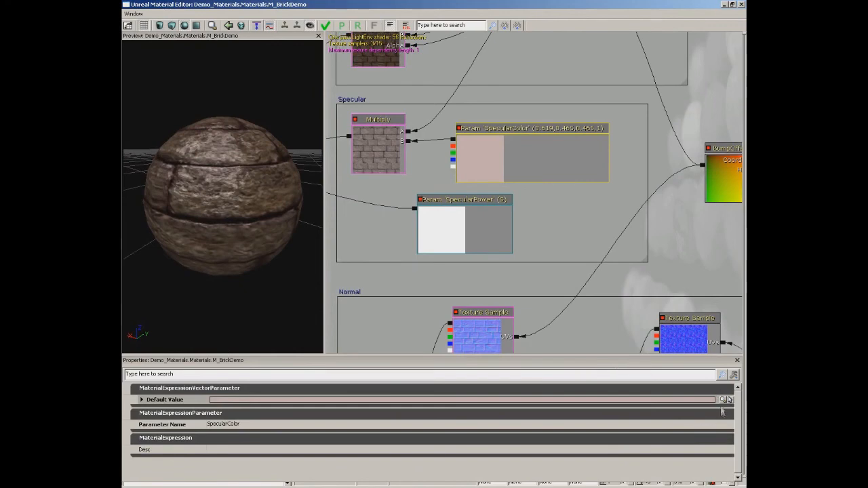
click(725, 399)
click(334, 83)
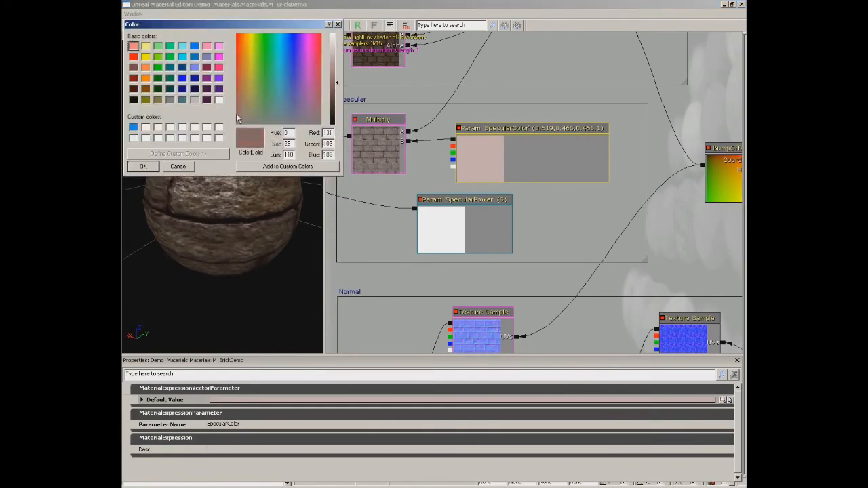
click(142, 166)
drag(229, 190, 124, 117)
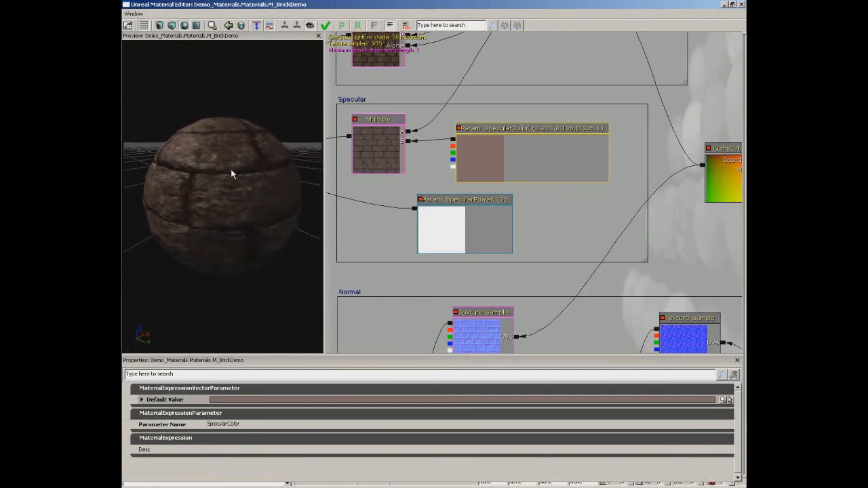
drag(229, 169, 296, 172)
drag(318, 158, 260, 140)
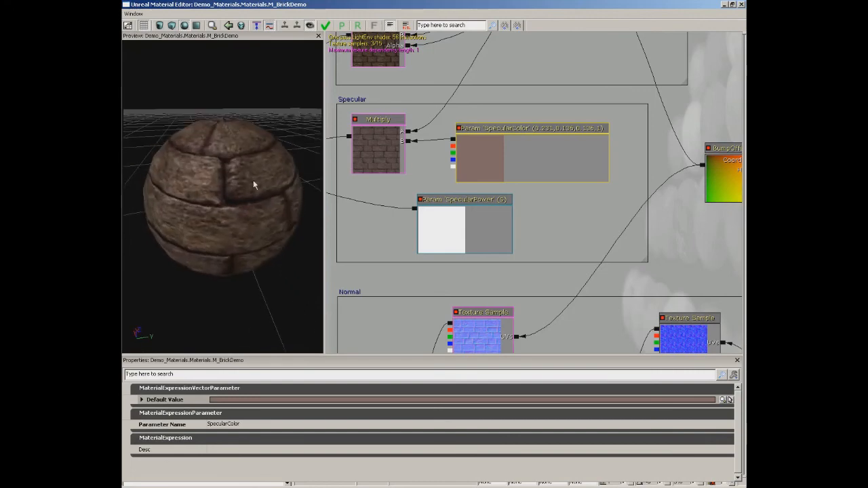
Group the BumpOffset node and its Texture Sample in a comment box titled Bump Offset.
drag(591, 163, 396, 167)
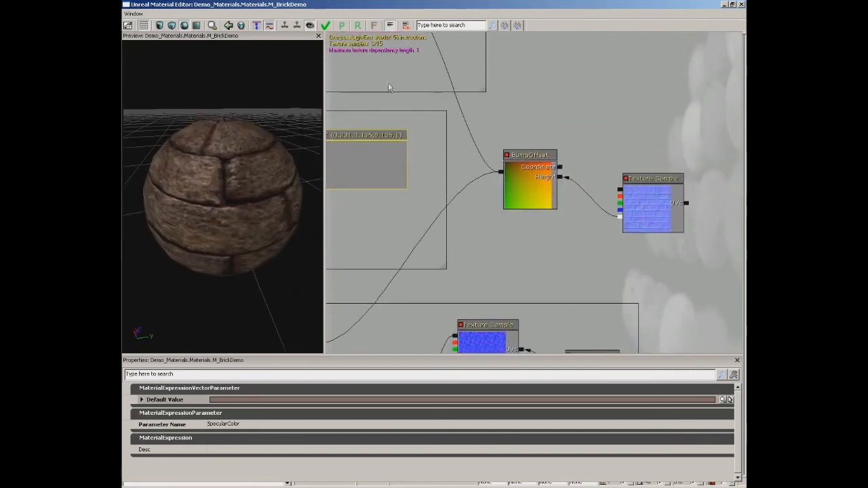
drag(578, 89, 514, 111)
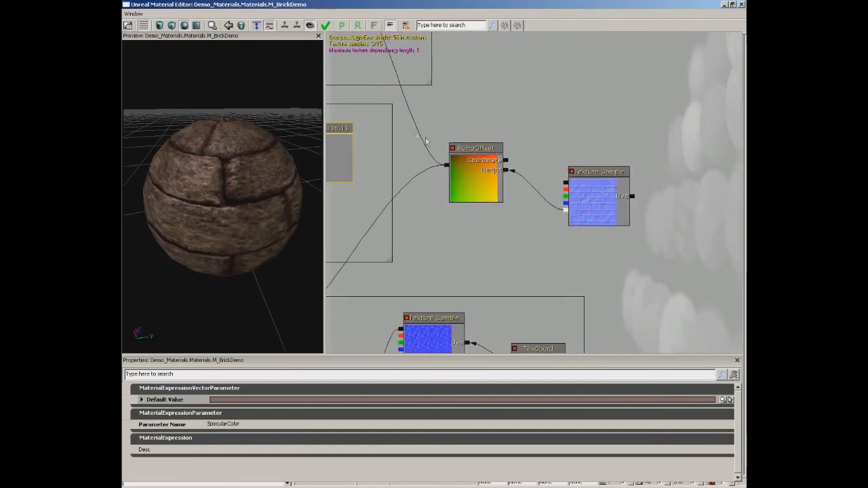
ctrl+alt+drag(435, 118, 659, 240)
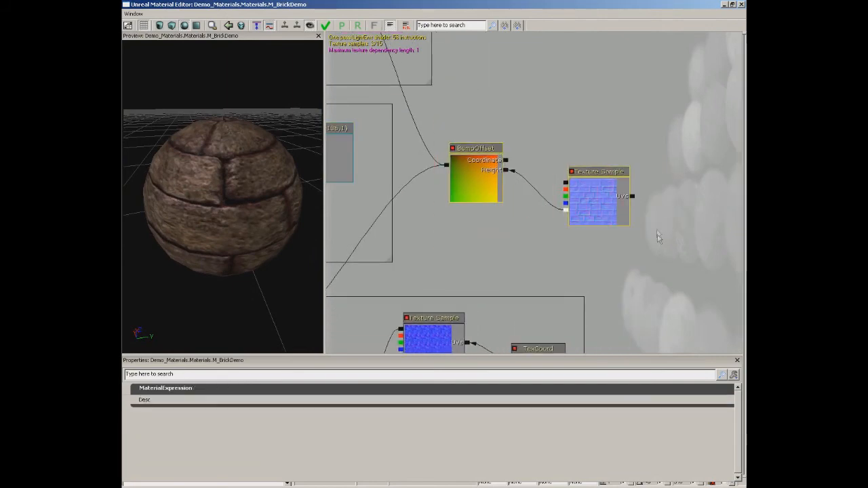
right_click(529, 126)
click(549, 254)
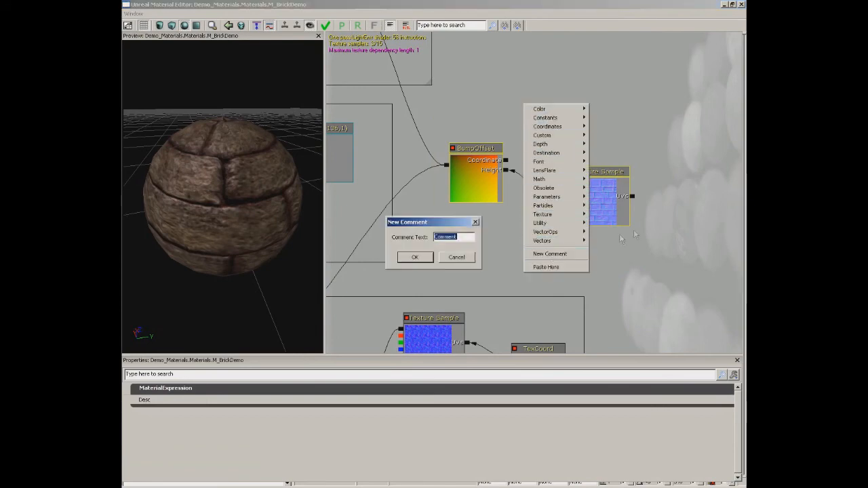
text(Bump Offset)
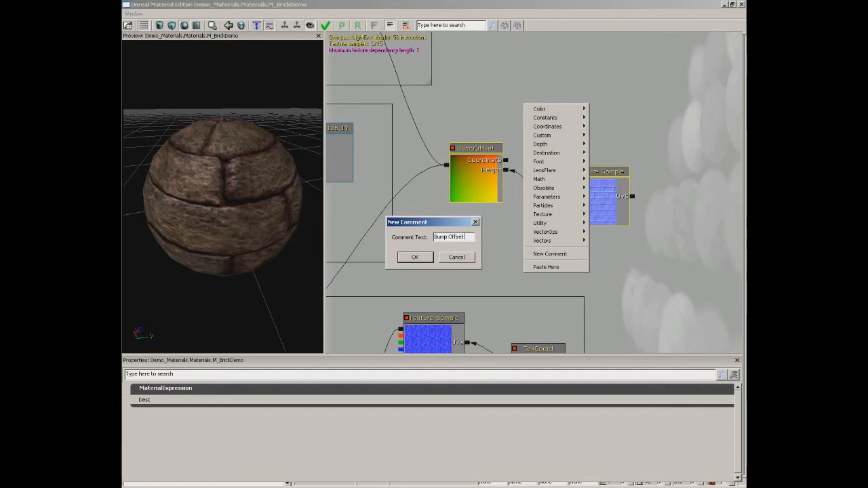
key(Return)
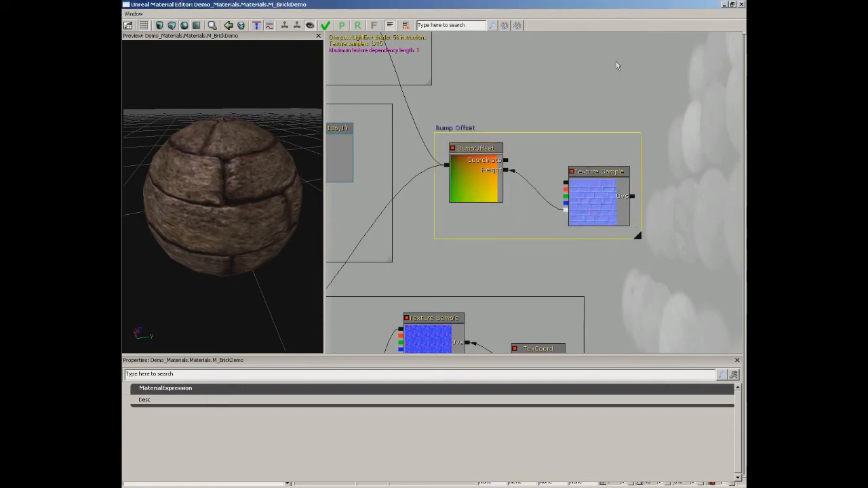
Apply the M_BrickDemo changes and save the Demo_Materials package, closing the Material Editor and the Content Browser.
click(327, 26)
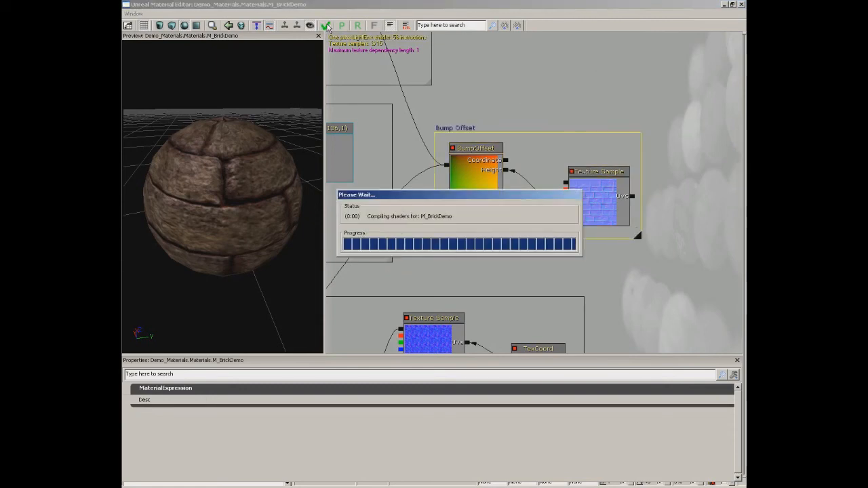
click(741, 5)
click(294, 393)
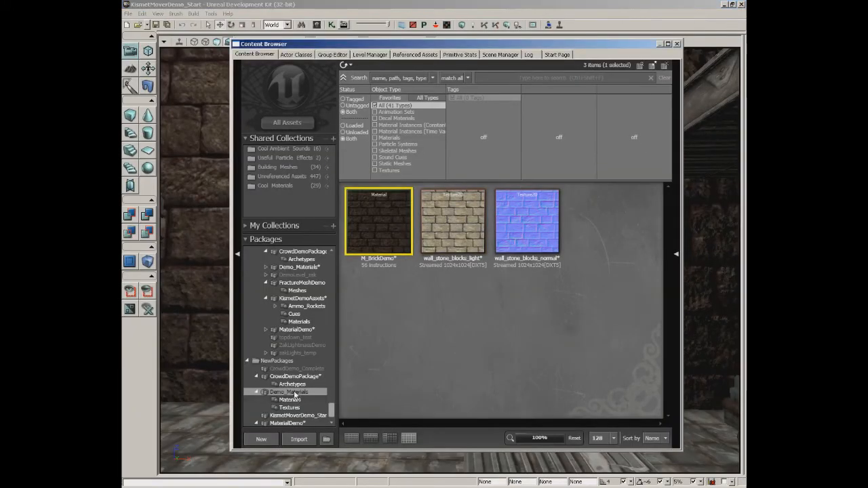
key(ctrl+s)
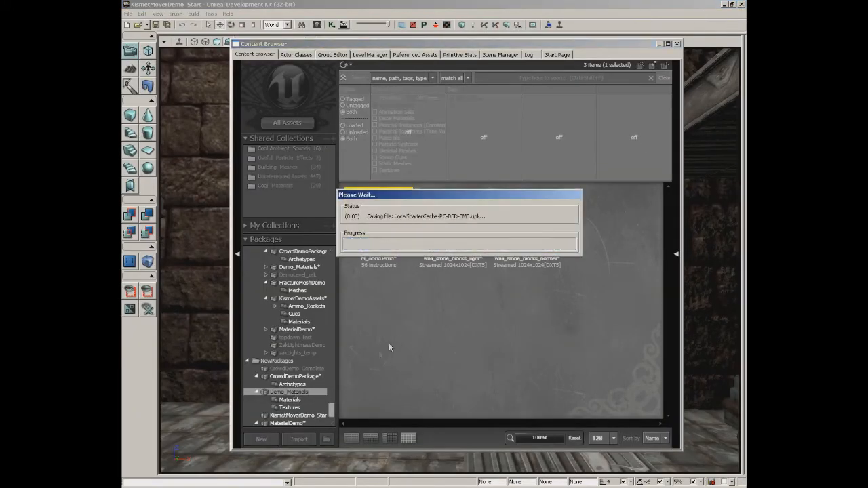
click(676, 43)
Examine the brick wall in the level from several angles and distances to judge the bump offset depth.
right_drag(528, 196, 479, 162)
drag(377, 263, 434, 267)
right_drag(433, 268, 395, 199)
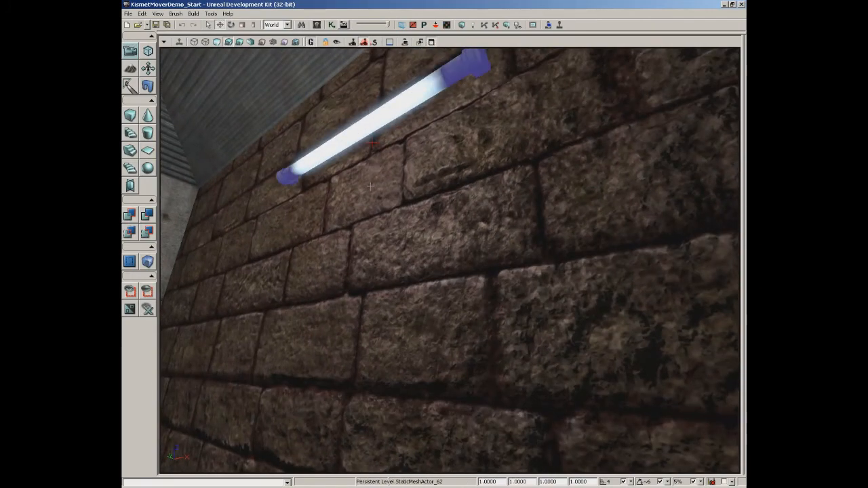
drag(370, 185, 367, 268)
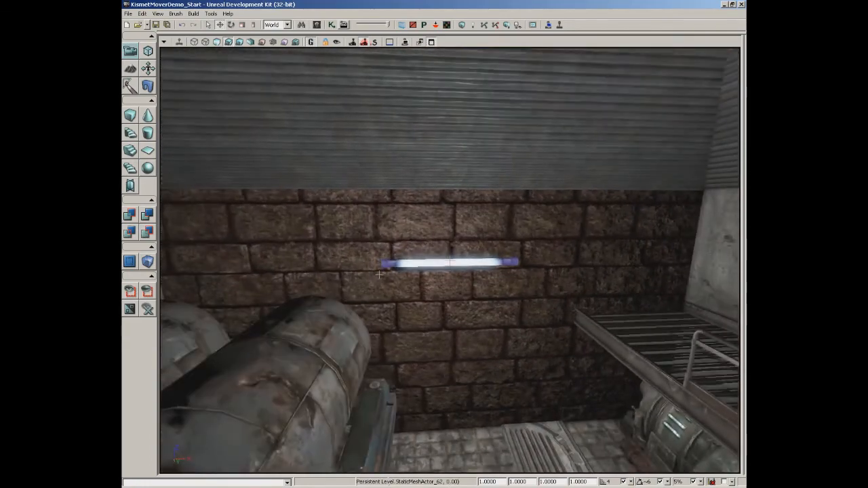
drag(379, 274, 374, 271)
drag(472, 287, 454, 232)
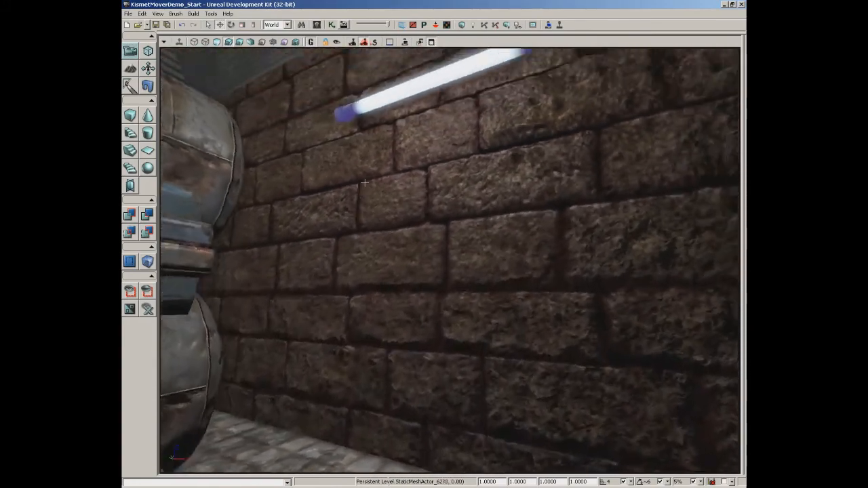
drag(364, 183, 394, 170)
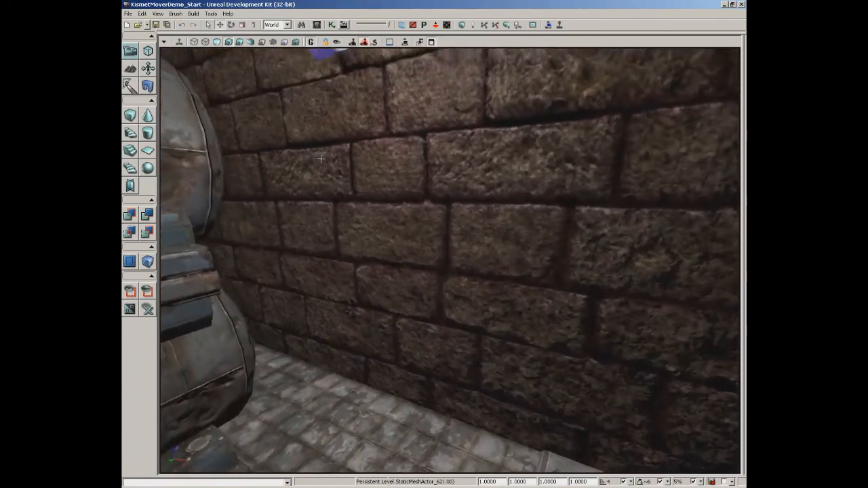
right_drag(321, 159, 445, 265)
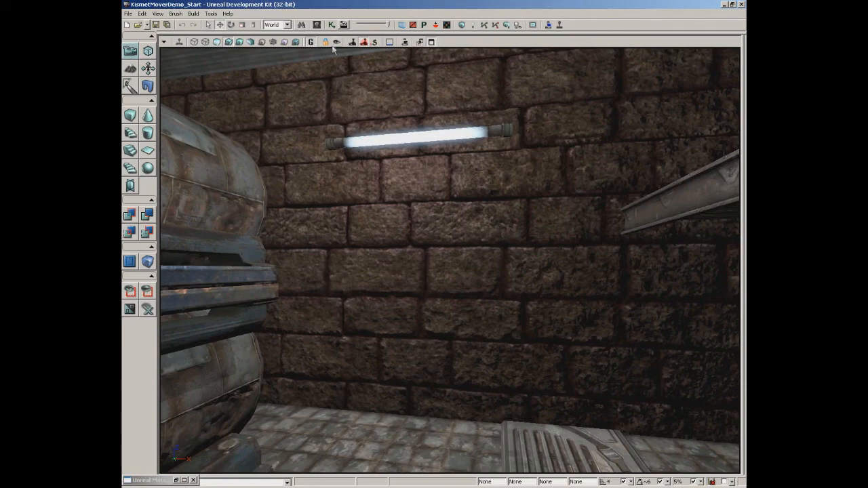
Reopen the M_BrickDemo material for editing and inspect the tiling of the detail normal's TexCoord node.
click(317, 25)
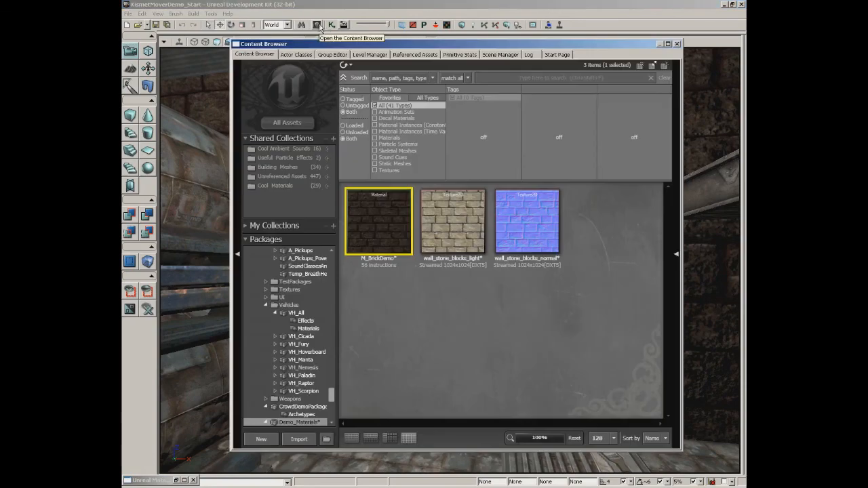
double_click(373, 213)
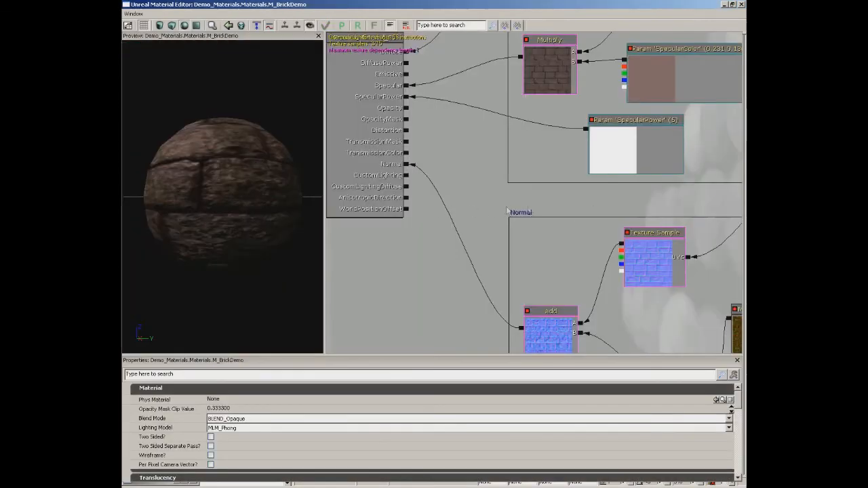
drag(409, 236, 326, 267)
drag(574, 227, 453, 141)
click(543, 273)
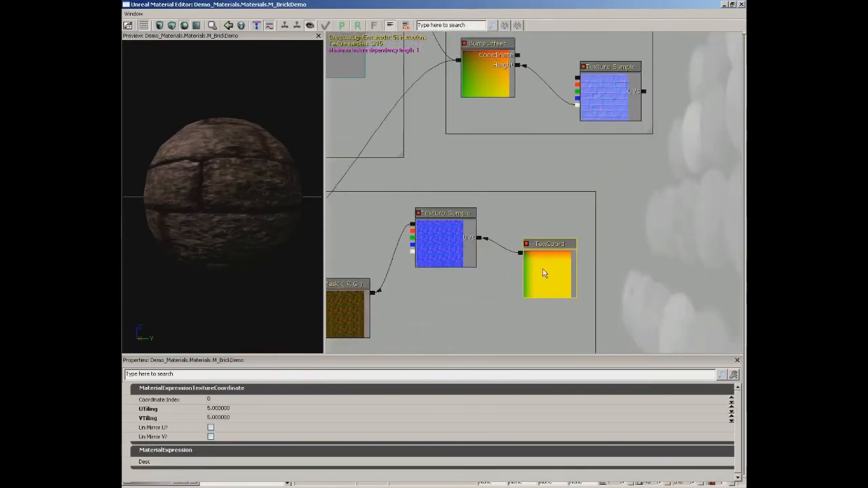
Add a TextureCoordinate node above the Bump Offset comment box and connect it to the BumpOffset node's Coordinate input.
drag(534, 166, 500, 315)
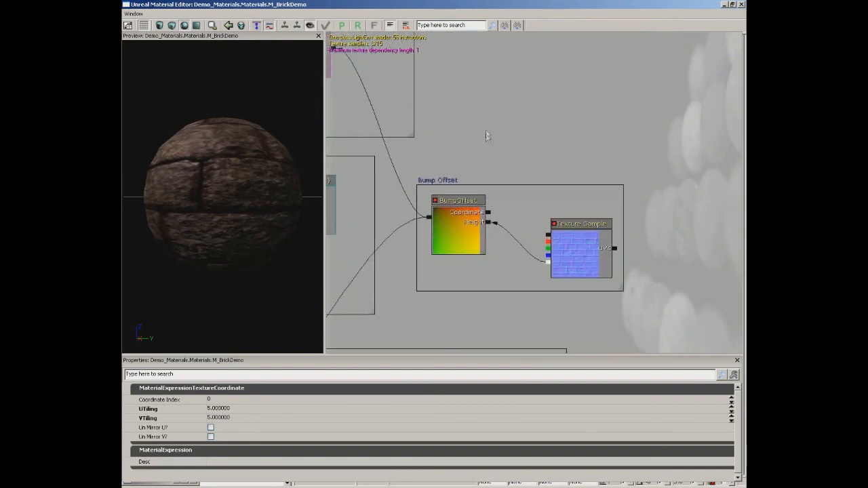
right_click(521, 104)
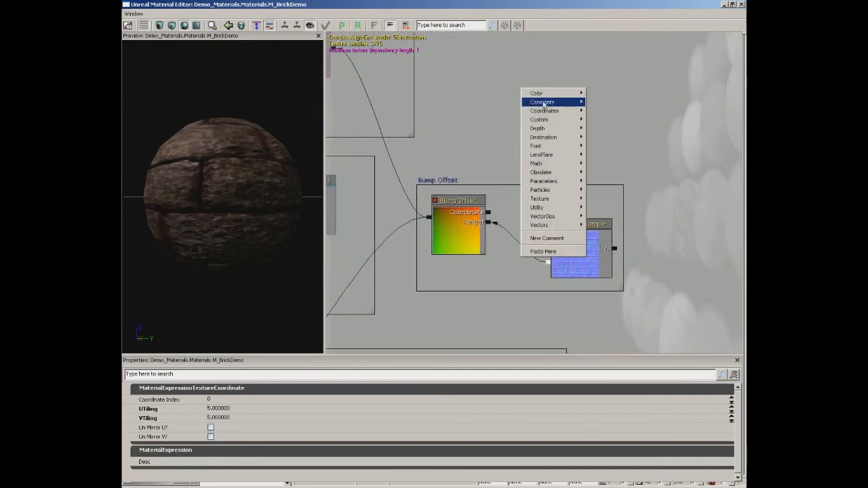
mouse_move(546, 113)
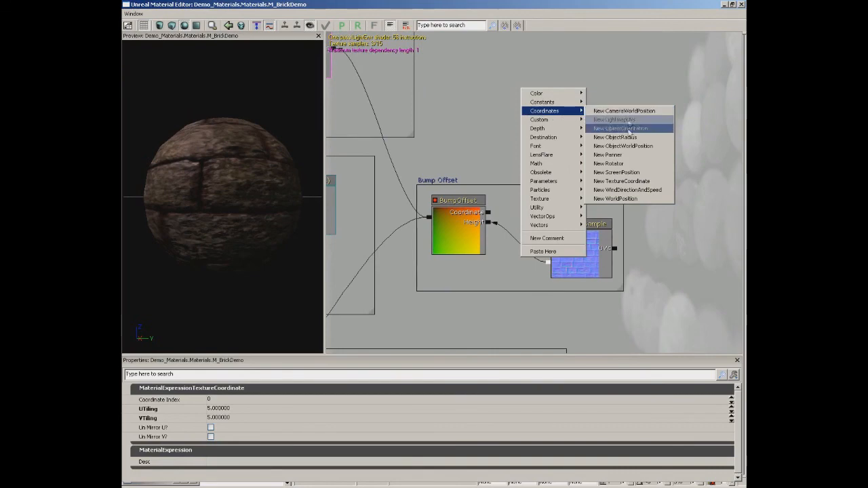
click(629, 187)
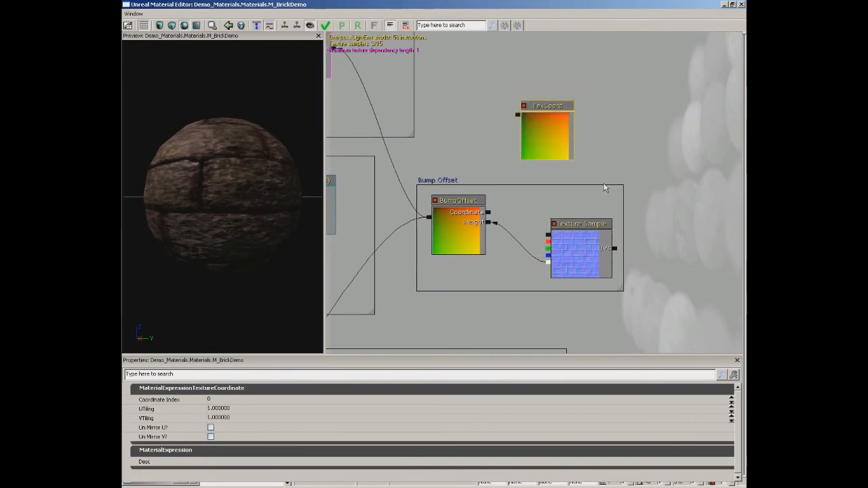
drag(518, 119, 493, 216)
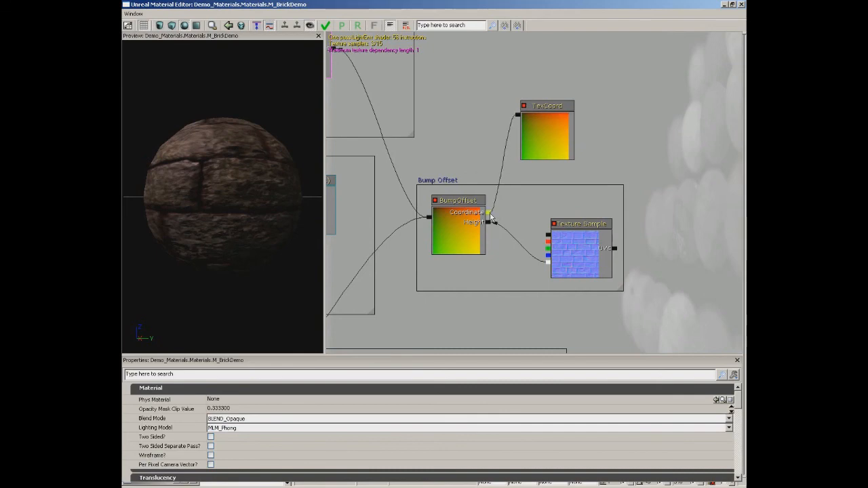
Move the new TexCoord node away from the Bump Offset box and connect it to the height Texture Sample's UVs input.
drag(433, 137, 541, 190)
drag(432, 268, 466, 33)
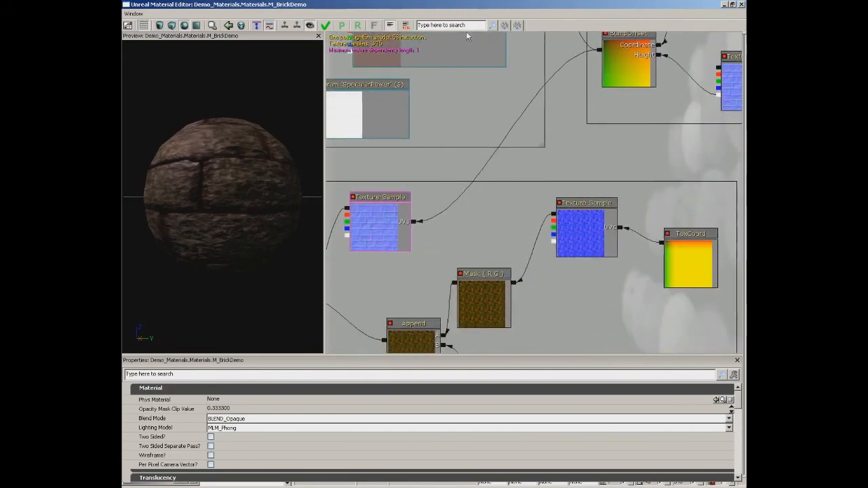
drag(450, 170, 298, 322)
click(572, 123)
drag(572, 122, 683, 95)
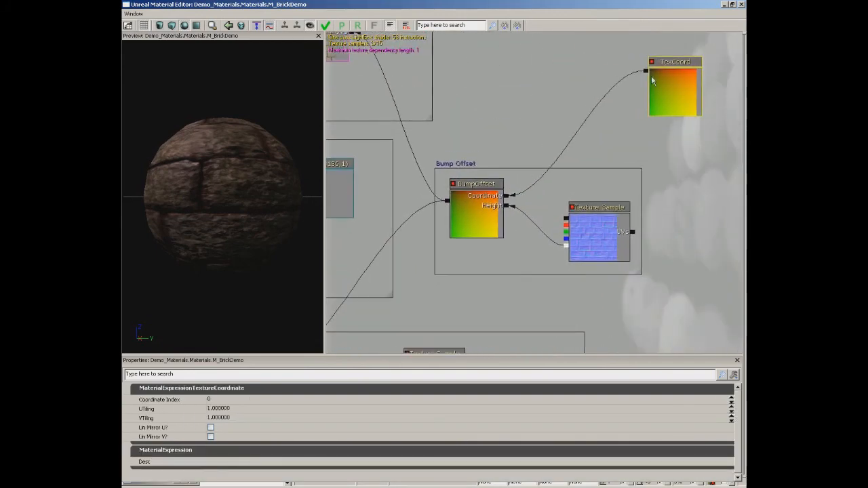
click(574, 142)
drag(574, 143, 634, 235)
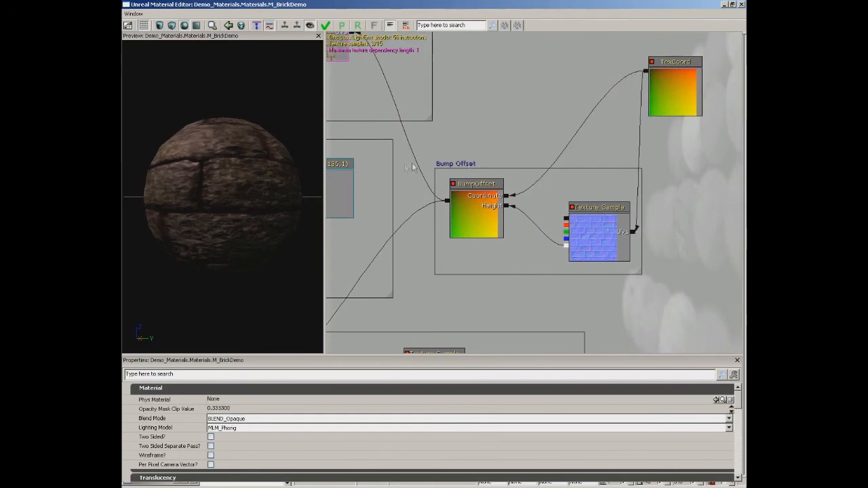
Set the new TexCoord node's UTiling and VTiling to 3 and check the brick scale on the preview sphere.
click(668, 102)
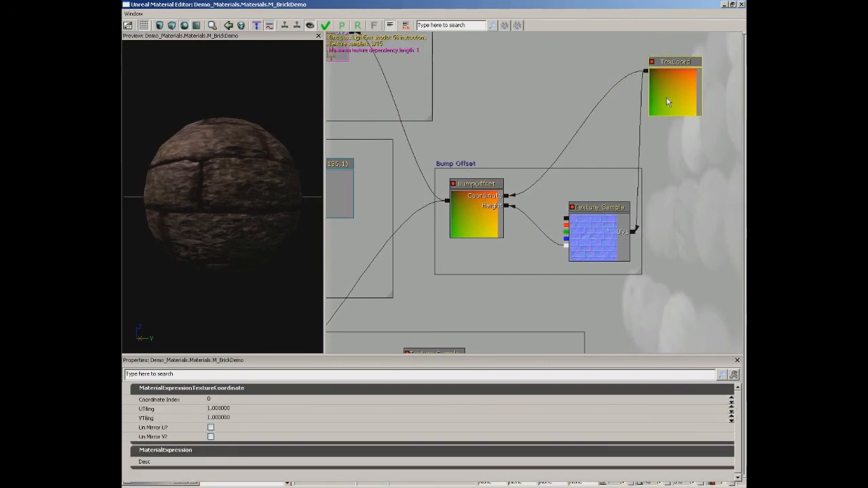
click(248, 410)
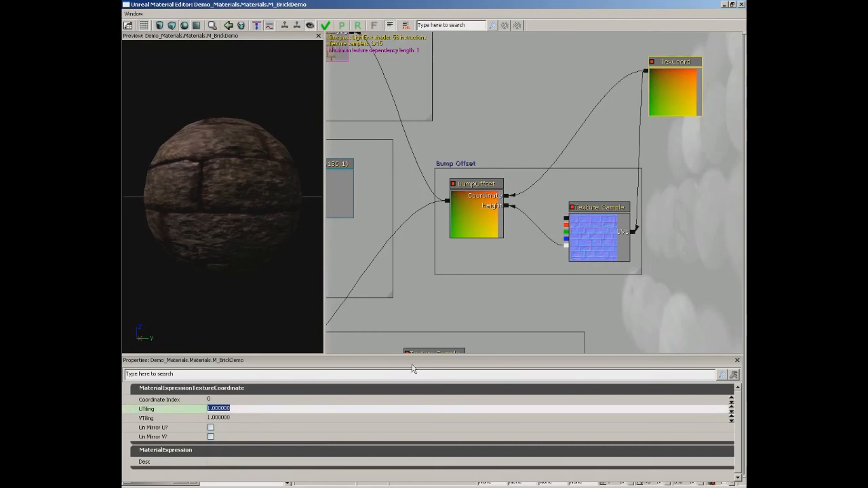
text(3)
key(Tab)
text(3)
key(Return)
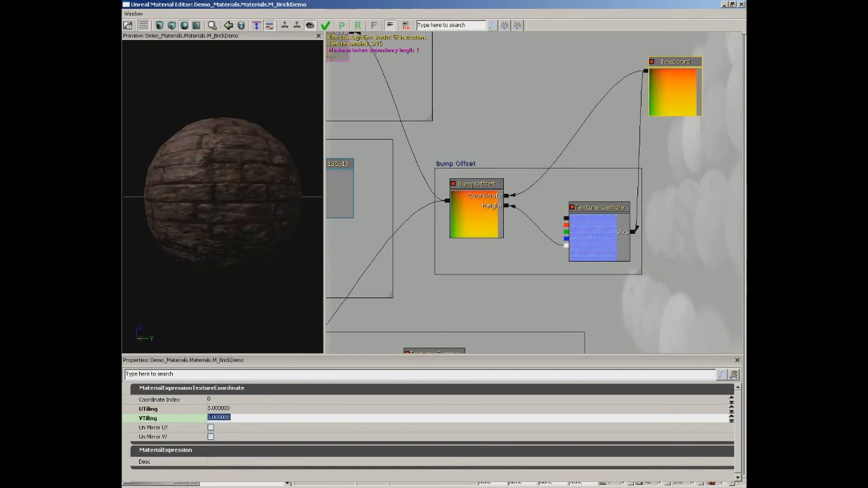
drag(200, 212, 231, 234)
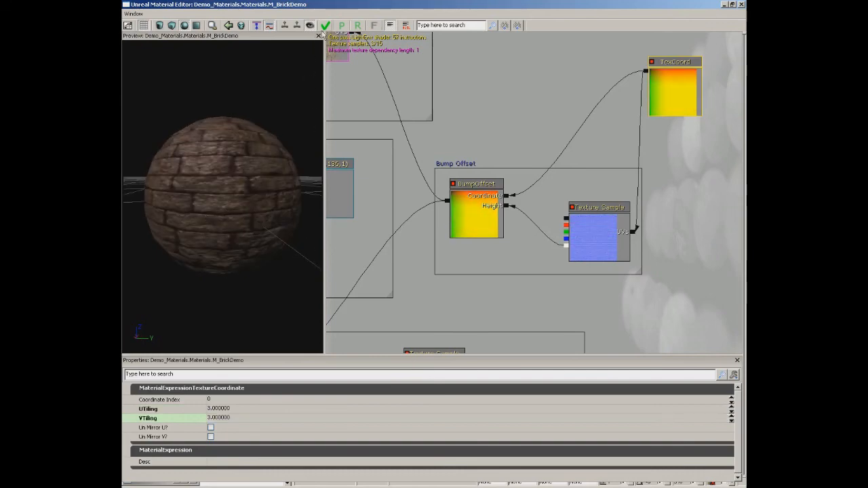
Apply the M_BrickDemo changes, close the Material Editor and Content Browser, and inspect the retiled brick wall in the level.
click(326, 27)
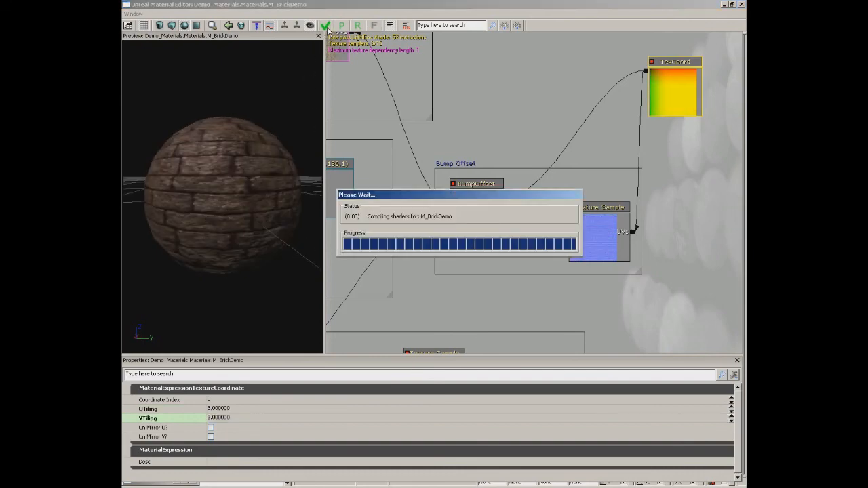
click(741, 5)
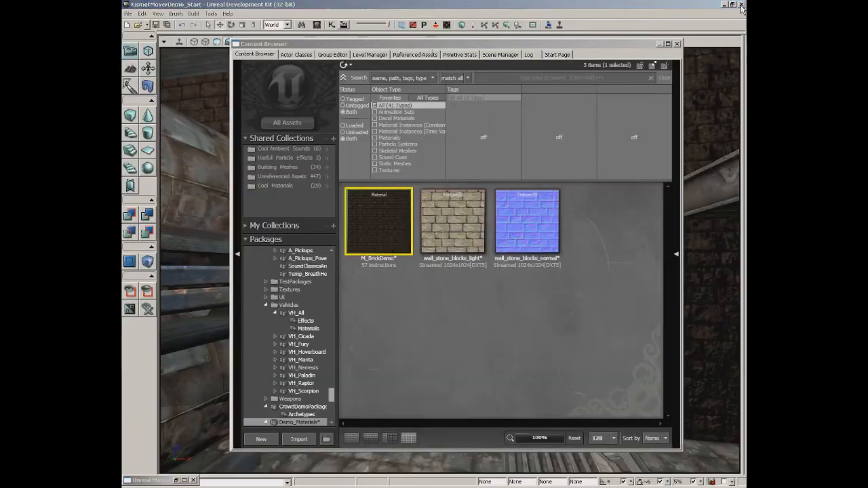
click(676, 43)
drag(546, 211, 542, 186)
right_drag(542, 185, 534, 208)
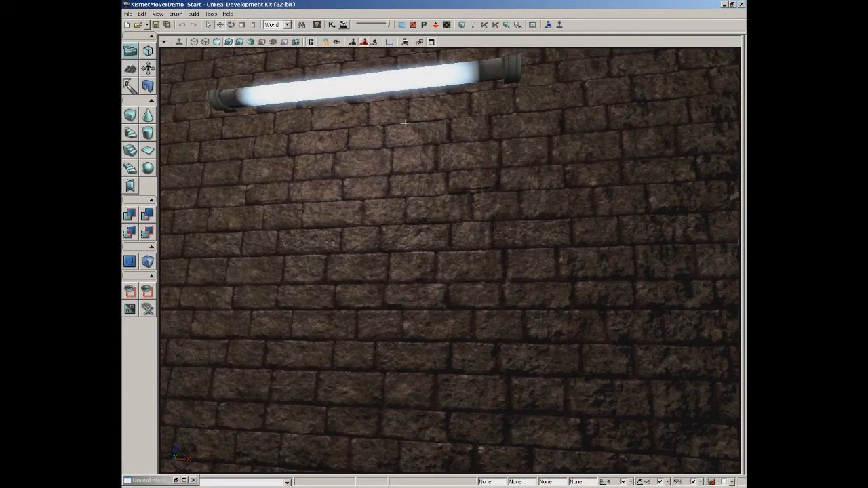
Start a new MaterialInstanceConstant in the Demo_Materials package and set its group to Materials.
click(316, 26)
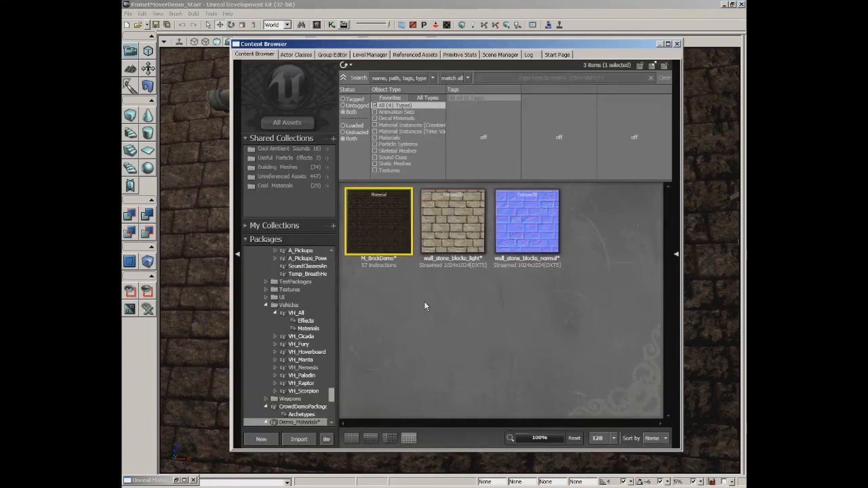
right_click(395, 310)
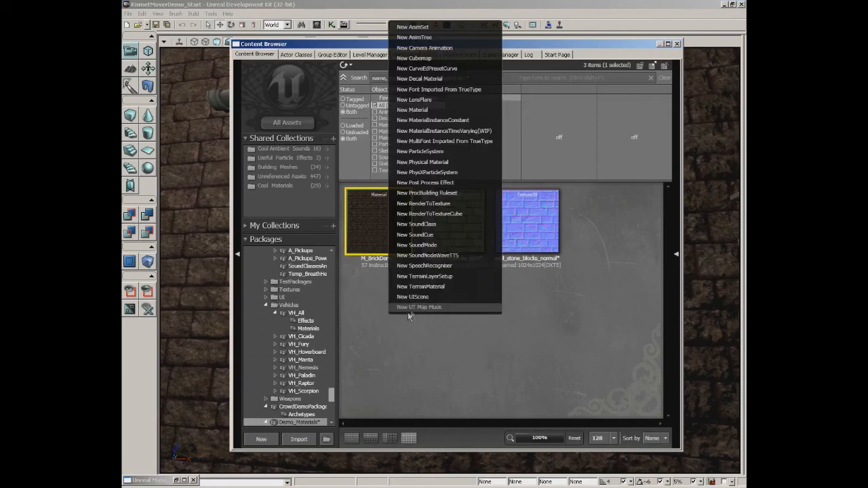
click(448, 122)
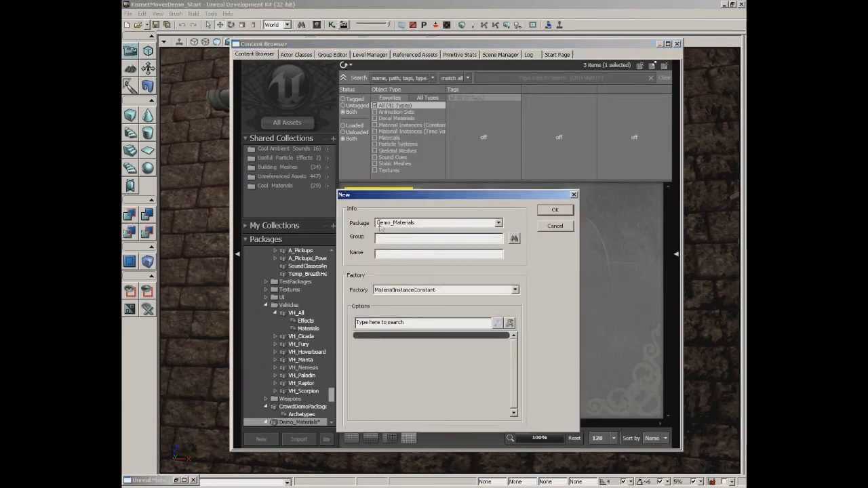
click(410, 239)
text(Materials)
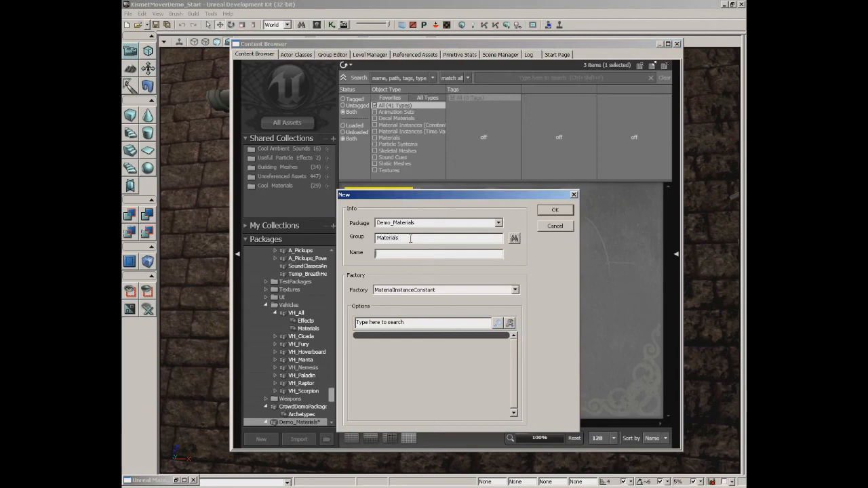
Name the new material instance MatInst_GreenBricks and create it.
key(Tab)
text(MatInst_Demo)
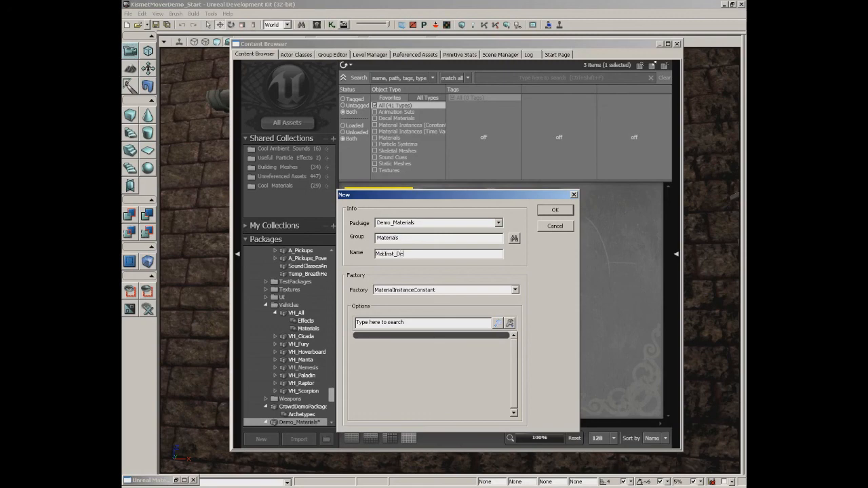
key(BackSpace)
key(BackSpace)
key(BackSpace)
key(BackSpace)
text(GreenBricks)
click(556, 211)
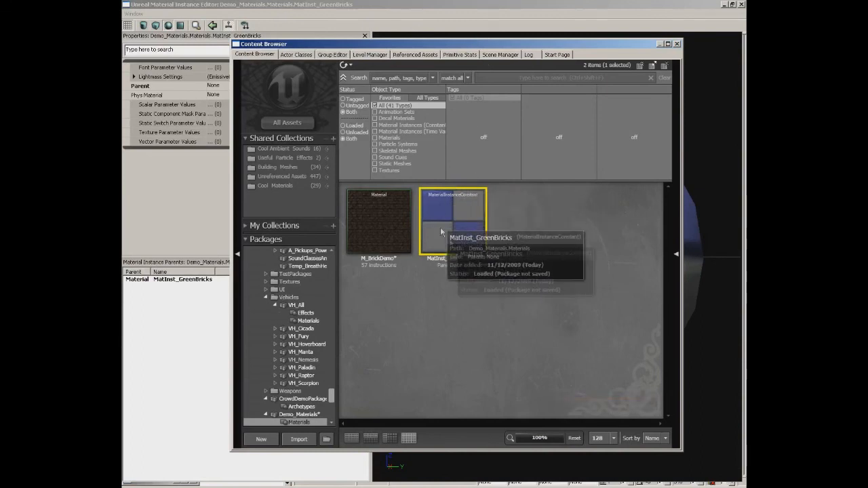
Assign M_BrickDemo as the parent of MatInst_GreenBricks and view the bricks on the instance's preview sphere.
click(676, 44)
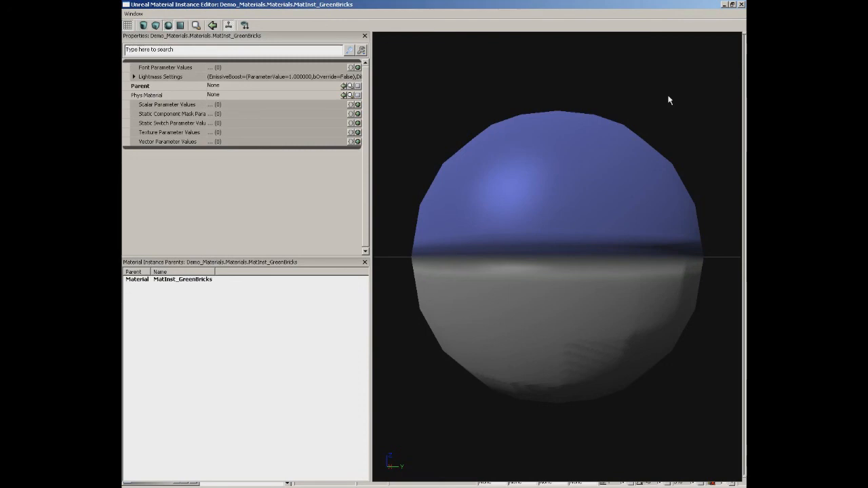
click(724, 5)
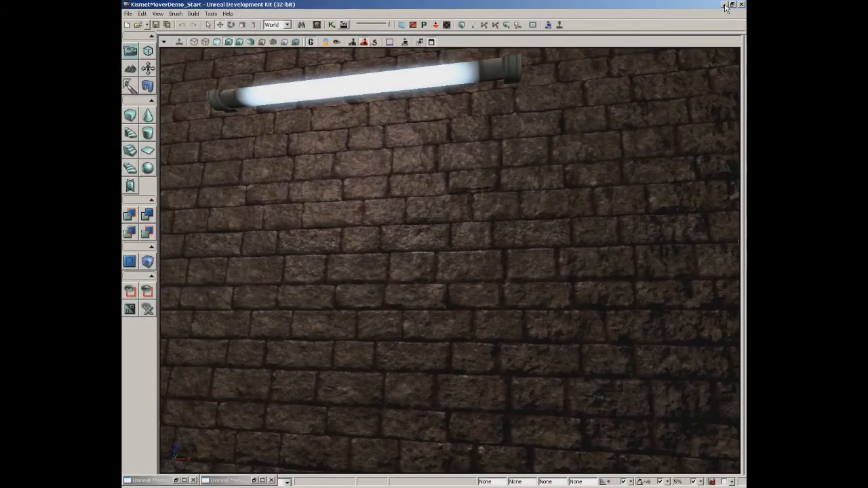
click(317, 25)
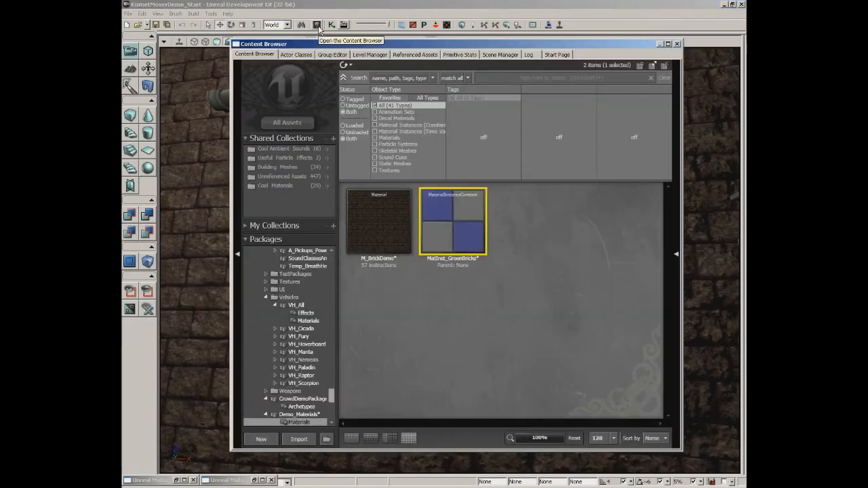
click(387, 221)
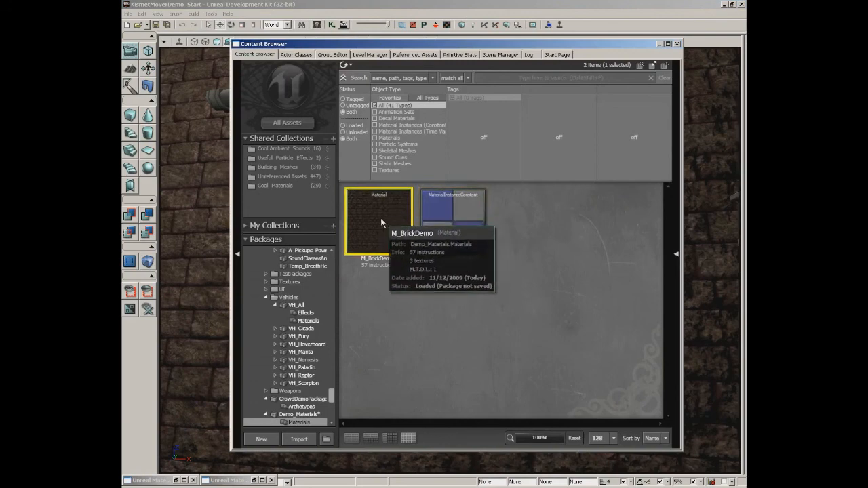
click(262, 480)
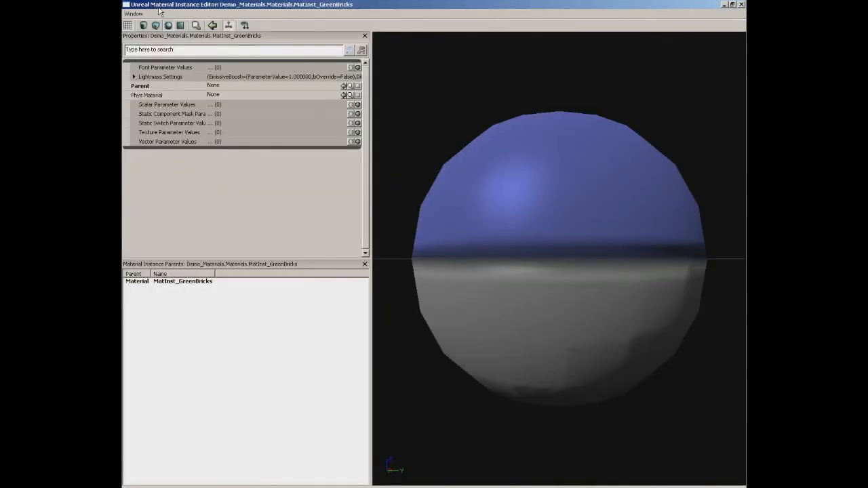
mouse_move(131, 89)
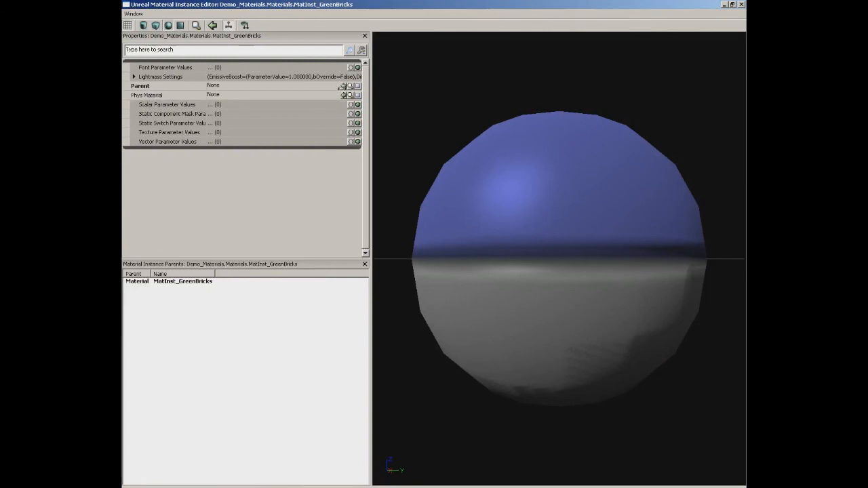
click(343, 86)
drag(589, 186, 528, 171)
mouse_move(528, 171)
right_down()
mouse_move(547, 178)
mouse_move(533, 170)
right_up()
mouse_move(533, 170)
mouse_down()
mouse_move(444, 164)
mouse_move(543, 172)
mouse_move(514, 179)
mouse_move(692, 250)
mouse_move(531, 115)
mouse_move(630, 232)
mouse_move(606, 170)
mouse_up()
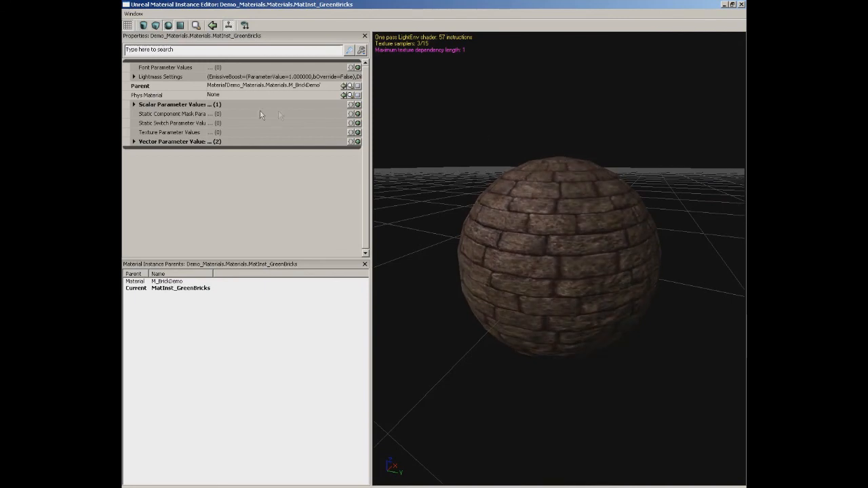
Enable the SpecularPower scalar override, set it to 8, and check the highlights on the preview sphere.
click(142, 106)
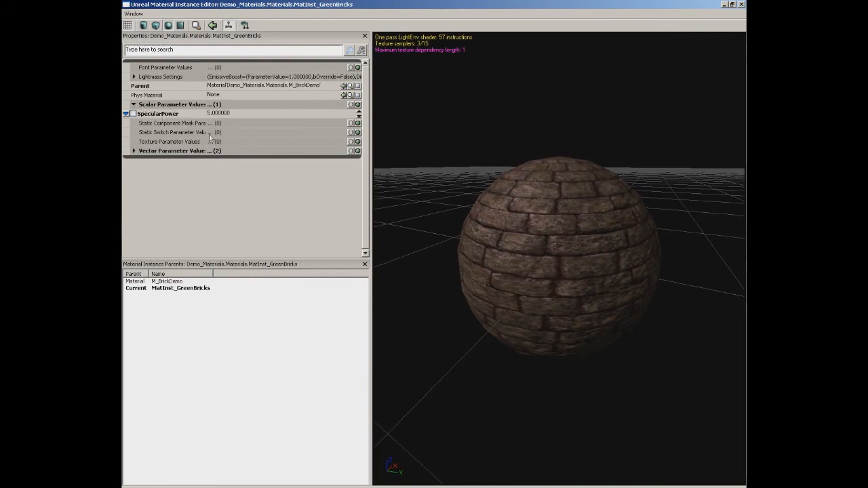
click(134, 114)
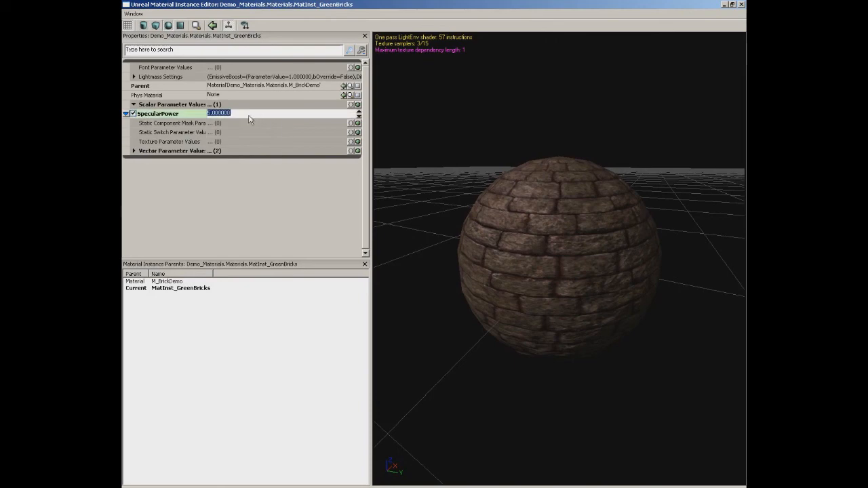
text(8)
key(Return)
drag(475, 207, 515, 185)
Raise the SpecularPower override to 20 and check the tighter highlights on the preview sphere.
click(229, 113)
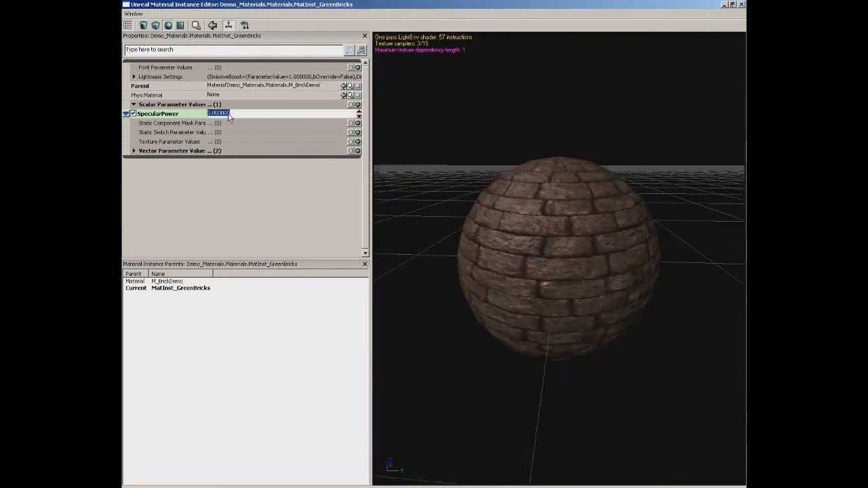
text(20)
key(Return)
drag(557, 240, 522, 203)
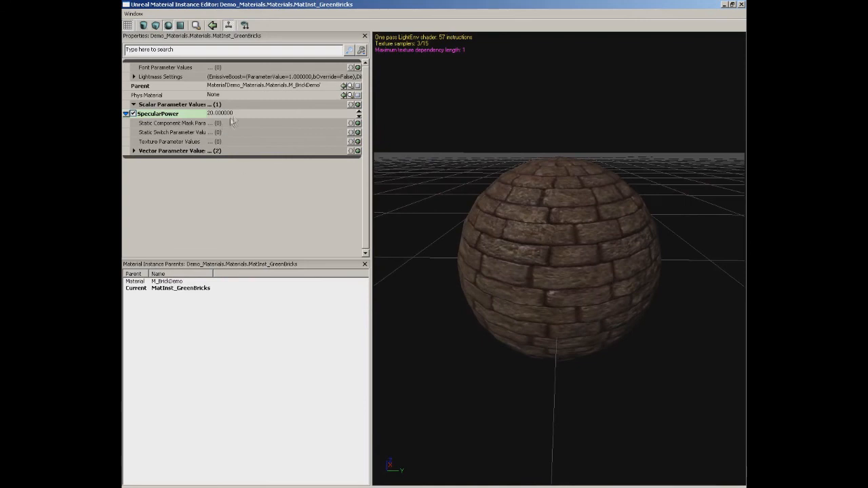
Lower the SpecularPower override of MatInst_GreenBricks to 3.
click(223, 115)
text(8)
key(Return)
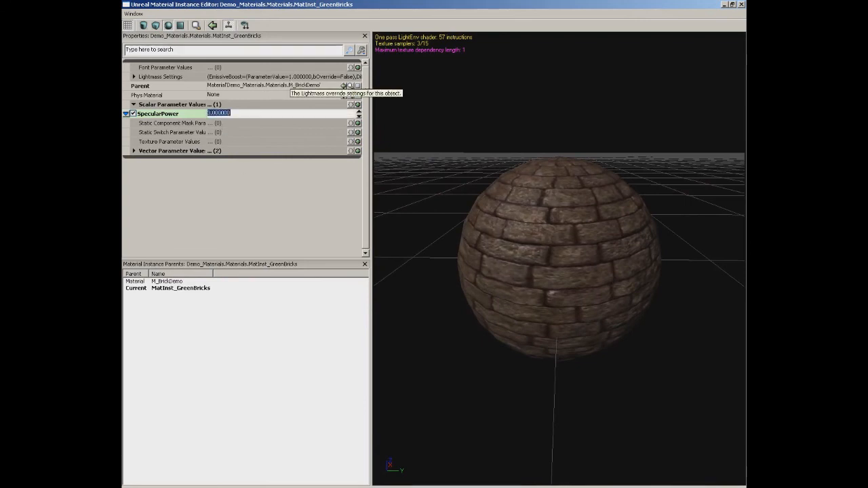
Enable the BrickColor vector override, choose a saturated green for it, and check the bricks on the preview sphere.
click(133, 151)
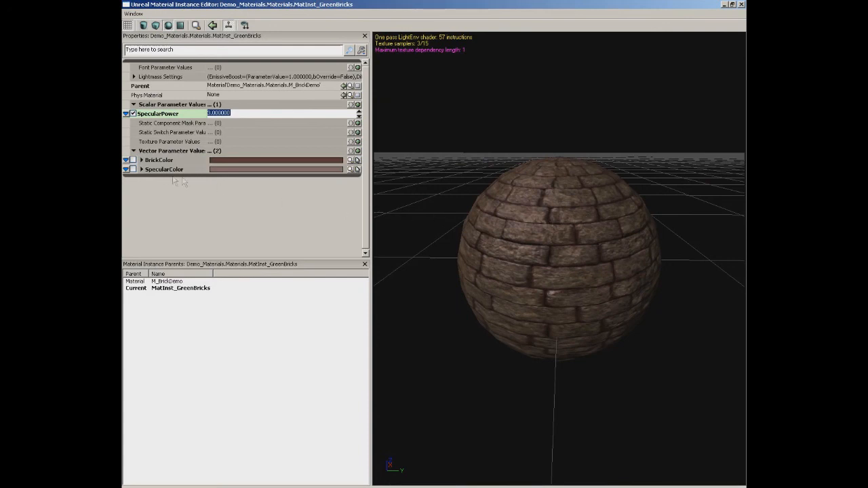
drag(572, 202, 591, 208)
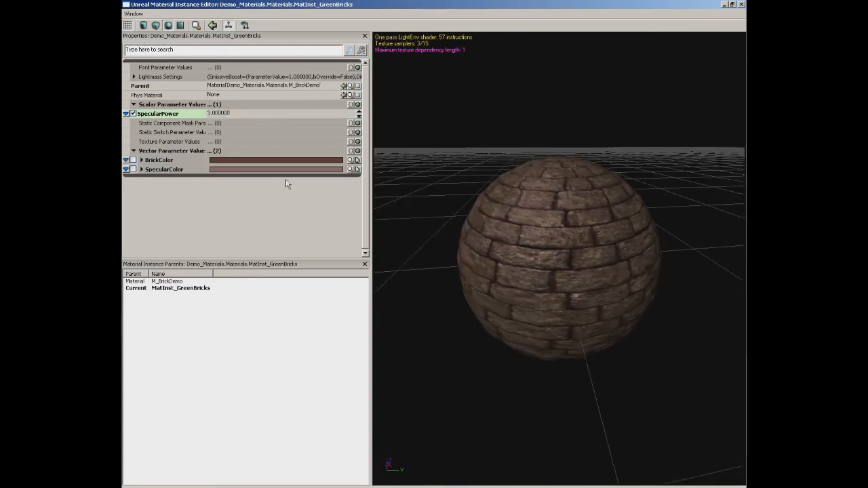
click(132, 161)
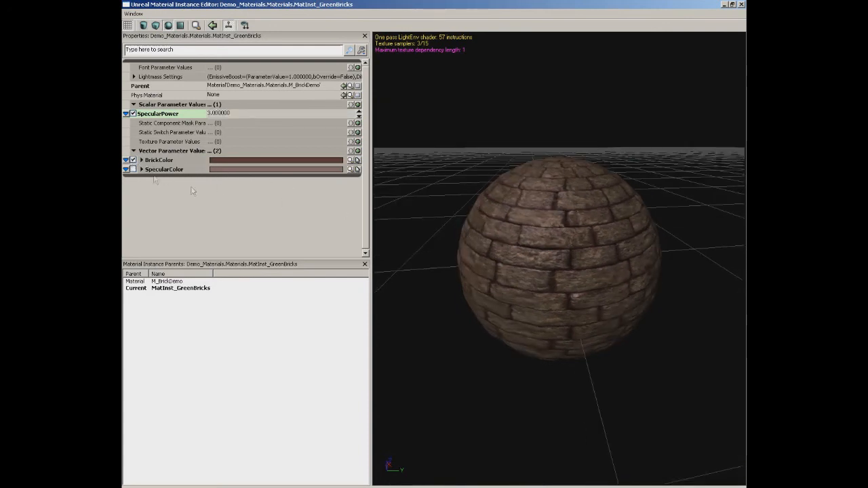
click(352, 163)
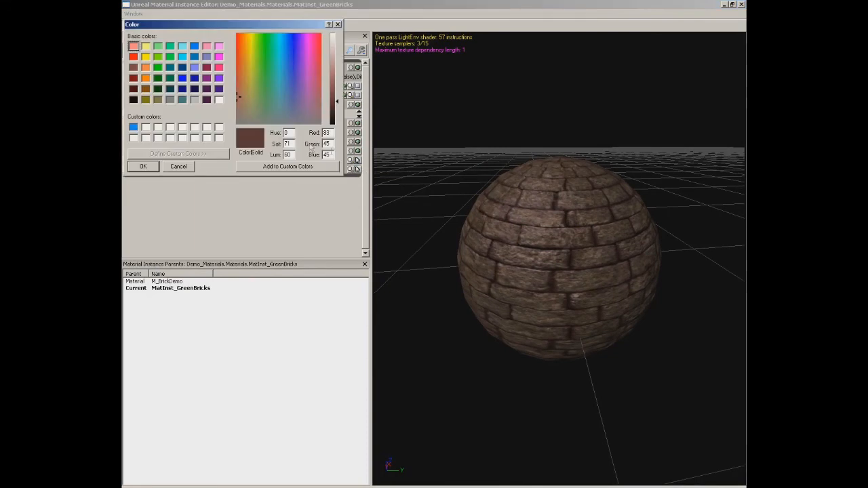
drag(290, 96, 263, 45)
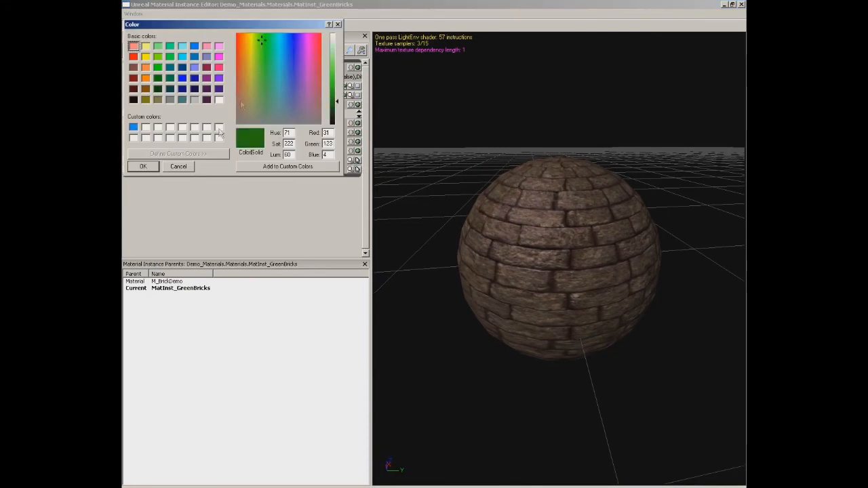
click(143, 166)
drag(500, 219, 572, 154)
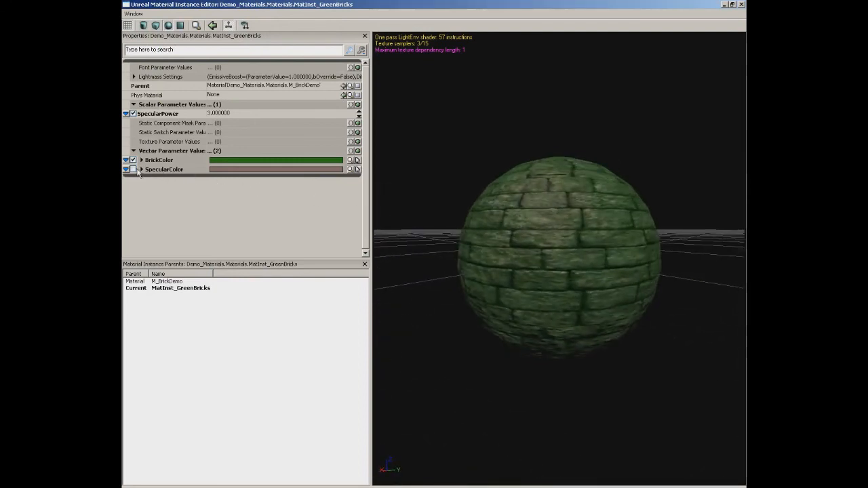
Enable the SpecularColor vector override, set it to a muted grey-green, and check the highlights on the preview sphere.
click(354, 169)
click(256, 109)
click(143, 166)
mouse_move(459, 218)
mouse_down()
mouse_move(461, 234)
mouse_move(459, 218)
mouse_up()
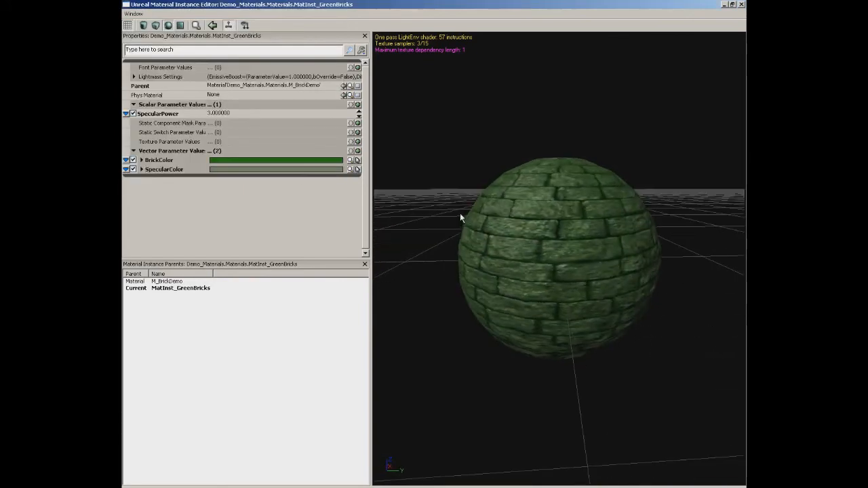
Change the BrickColor override to a darker, desaturated green and check the bricks on the preview sphere.
click(351, 161)
drag(335, 102, 337, 70)
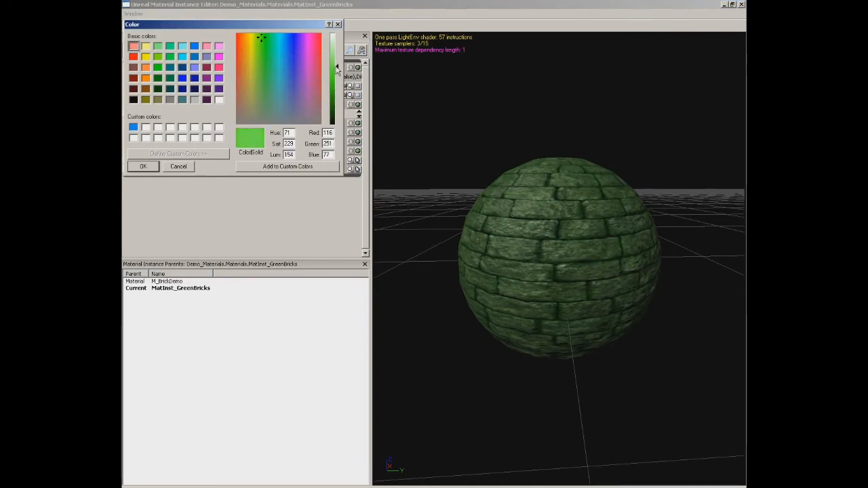
click(263, 100)
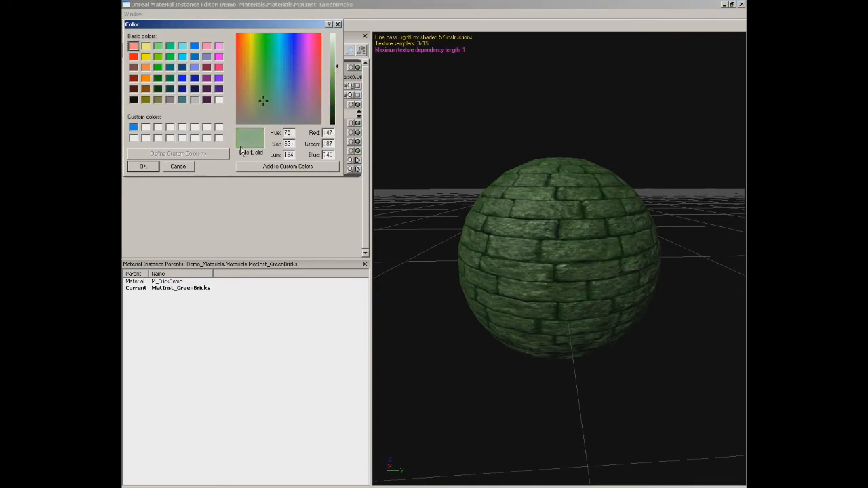
click(337, 107)
click(143, 166)
drag(515, 224, 543, 211)
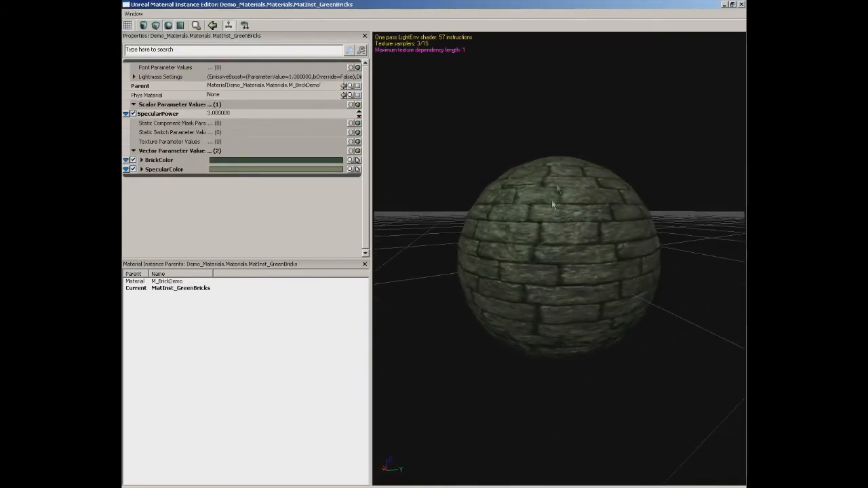
Close the instance editor, apply MatInst_GreenBricks to the level's brick wall, and view the wall around the light without the Content Browser.
click(741, 5)
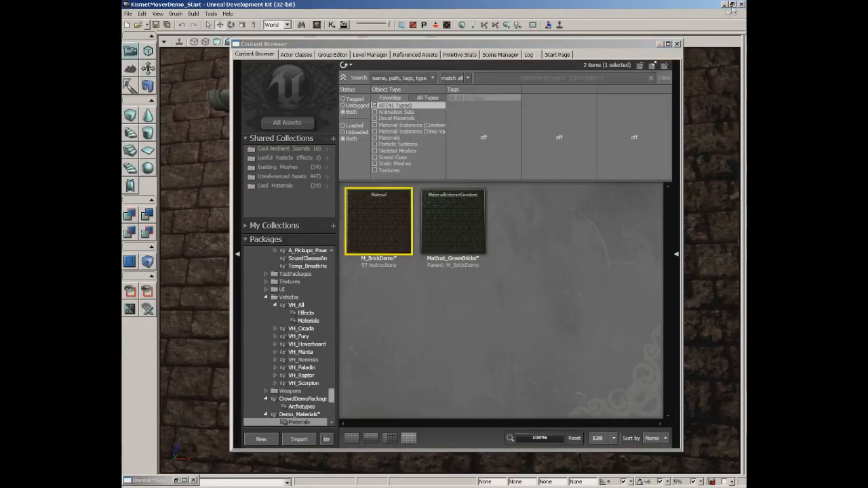
click(464, 224)
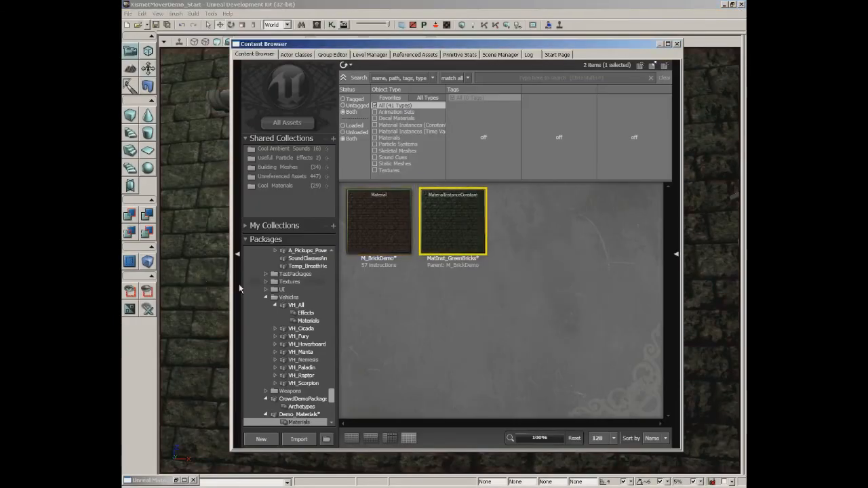
click(677, 44)
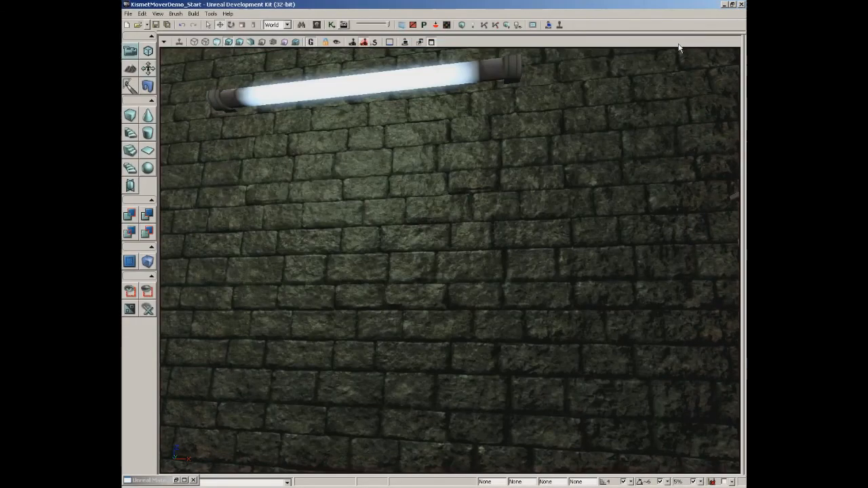
drag(414, 248, 414, 291)
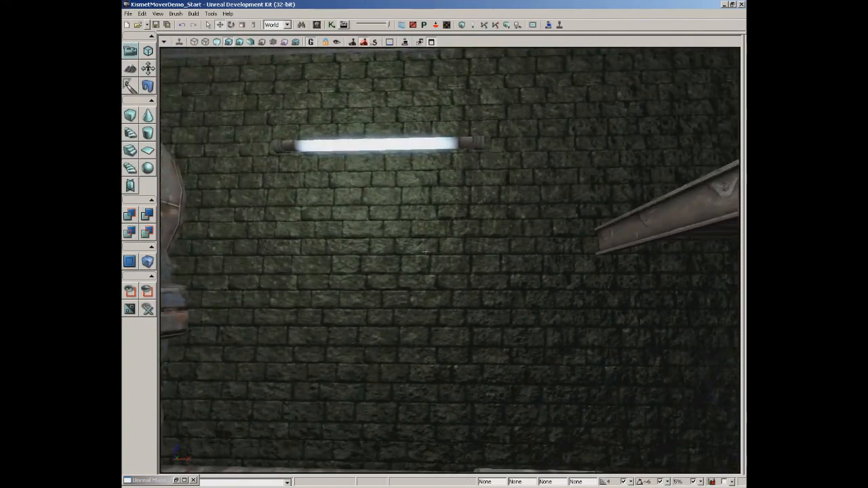